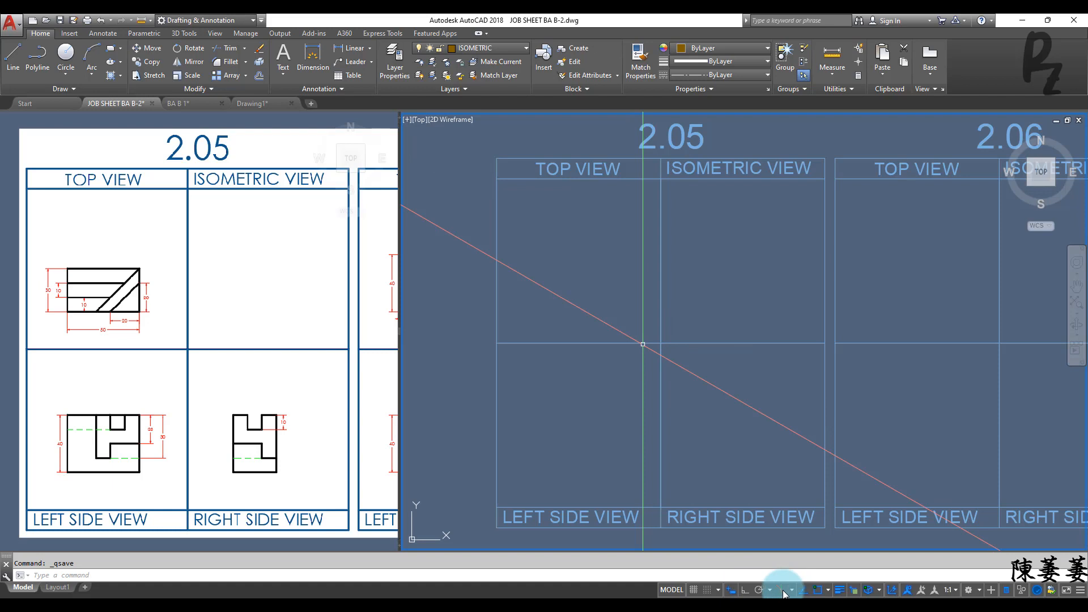
Switch from isometric drafting to straight crosshairs with Ortho mode on, and save the drawing
click(783, 593)
click(745, 590)
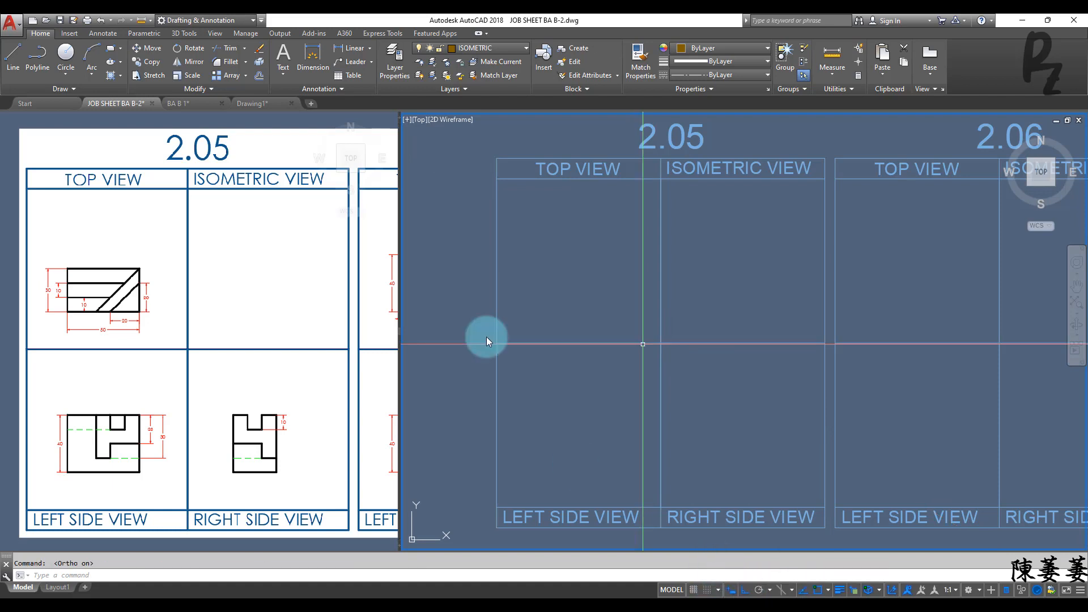
key(ctrl+s)
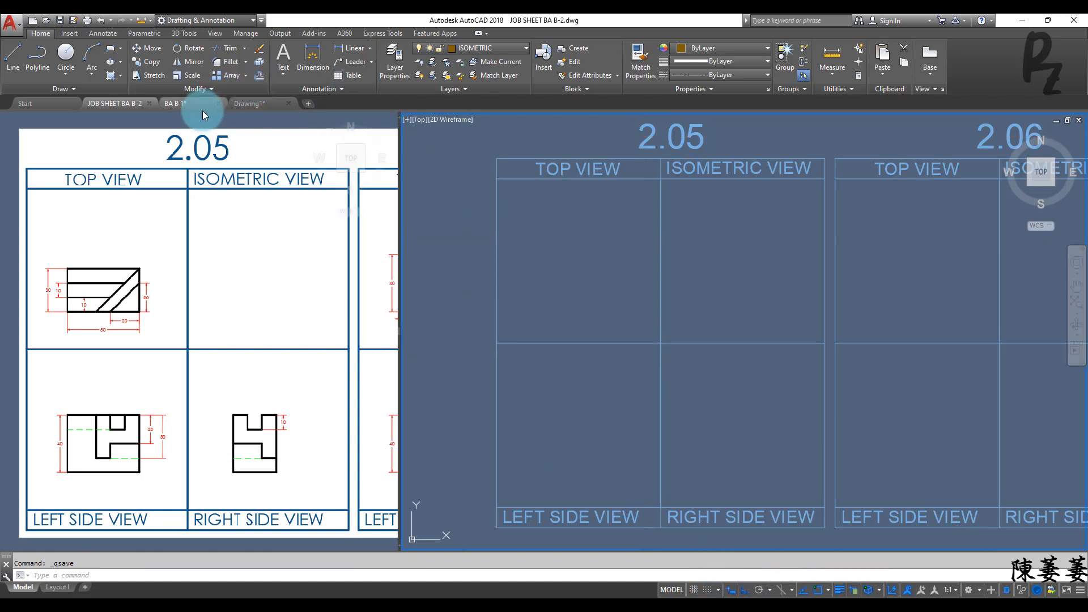
Make TOP VIEW the current layer
click(469, 52)
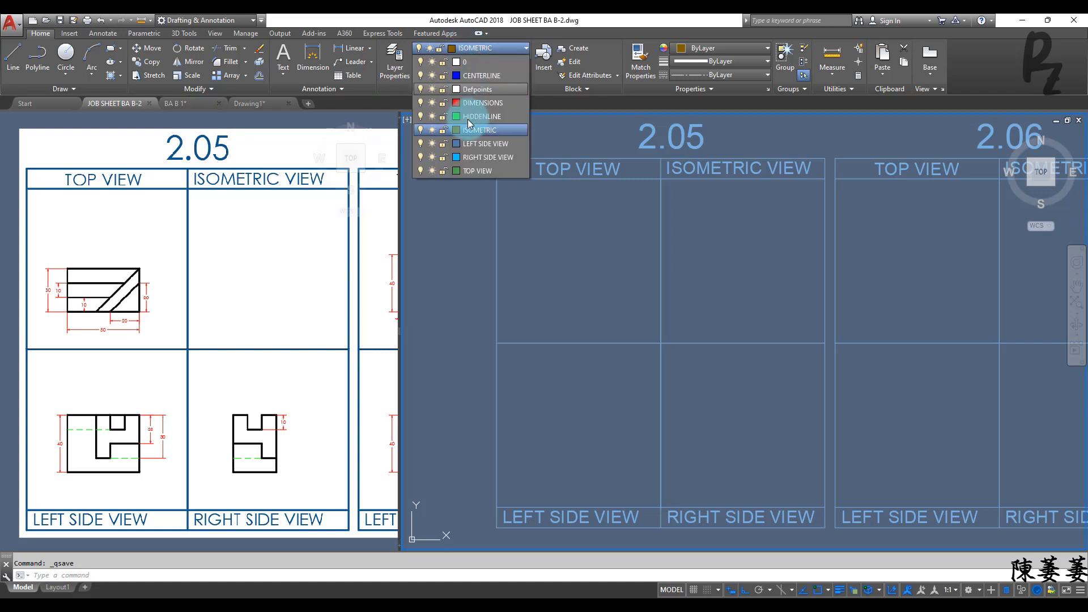
click(474, 182)
click(142, 339)
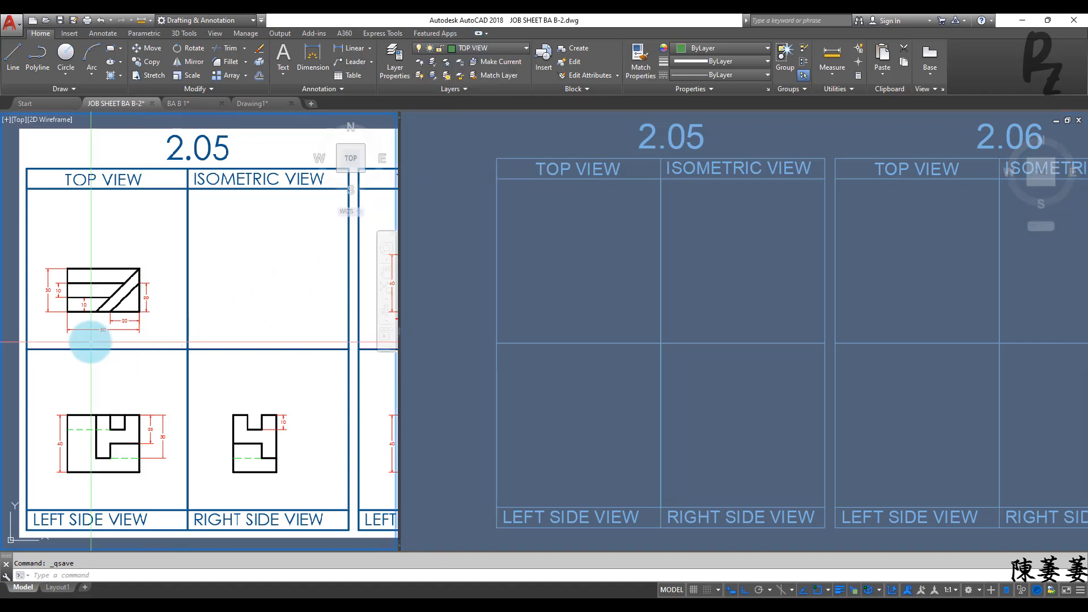
scroll(90, 342, up, 2)
middle_drag(95, 337, 126, 293)
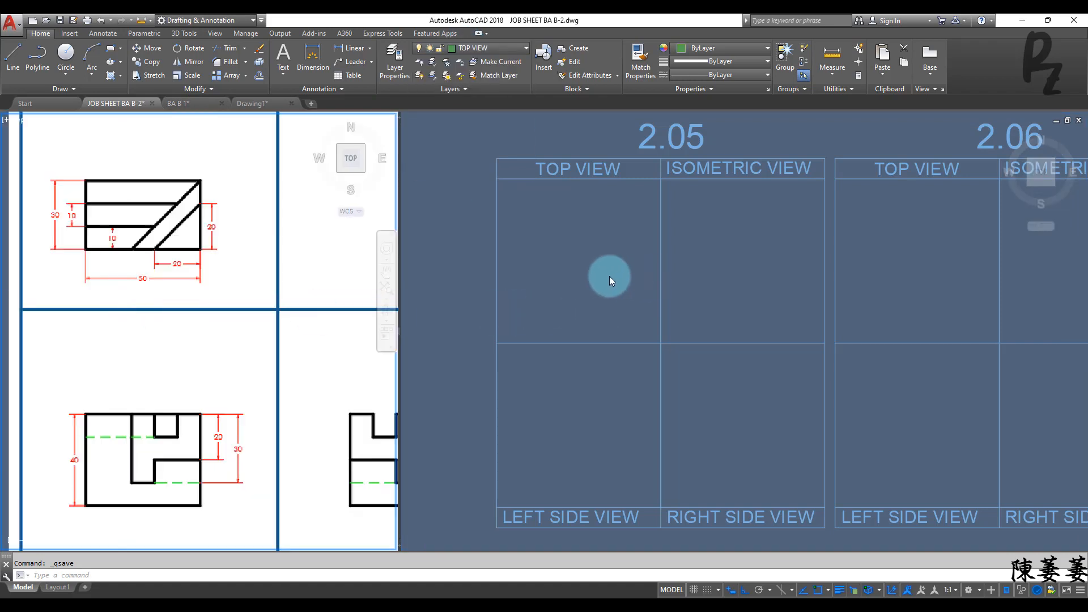
Draw a rectangle 50 long and 30 wide in the TOP VIEW cell of sheet 2.05
click(610, 277)
scroll(596, 289, up, 4)
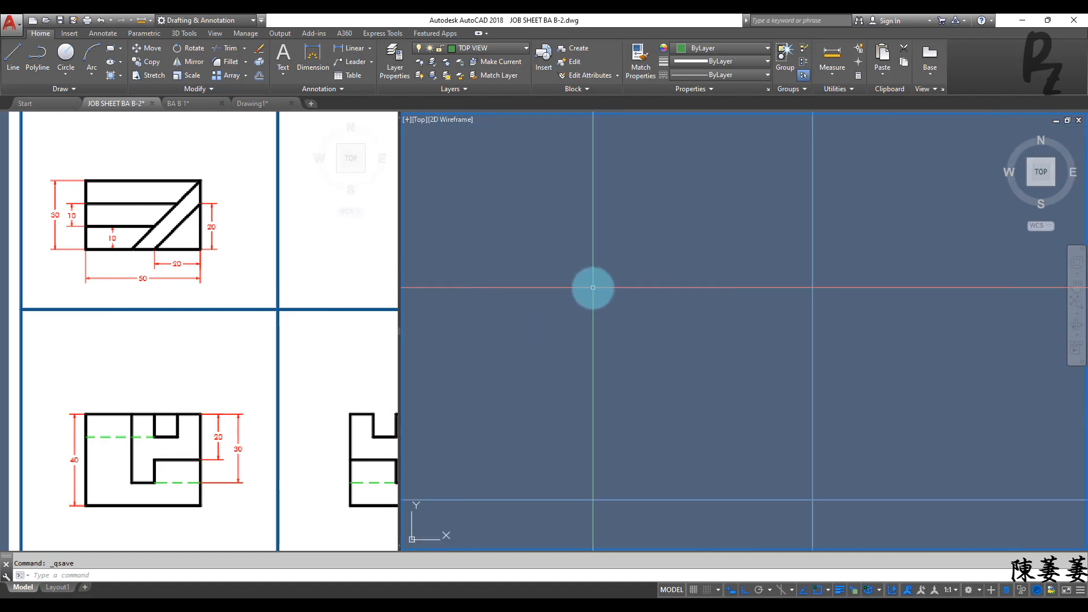
scroll(589, 288, down, 3)
scroll(612, 301, up, 1)
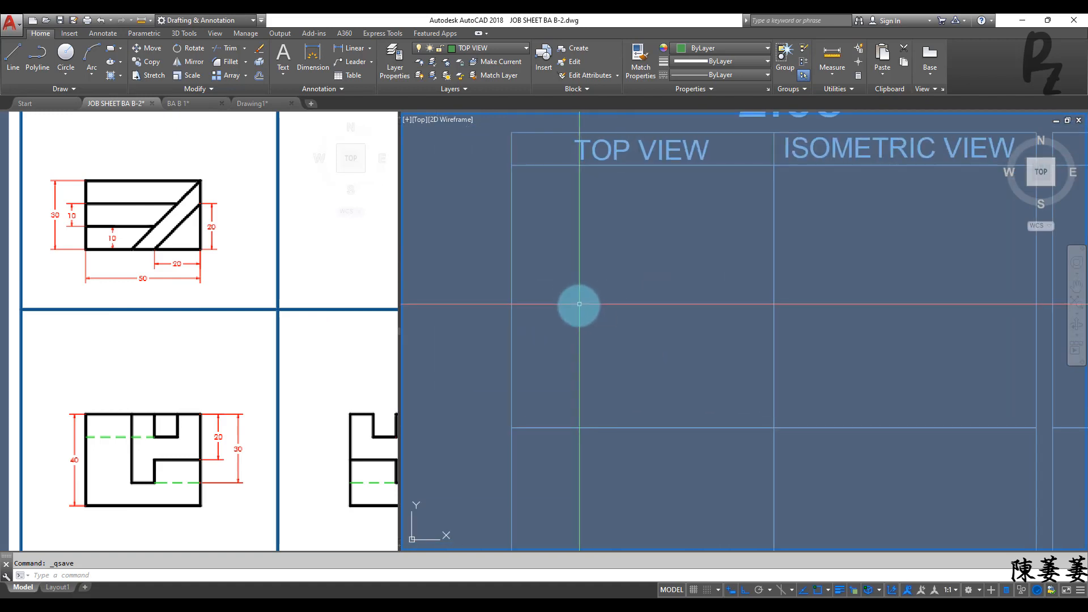
text(rec)
key(Return)
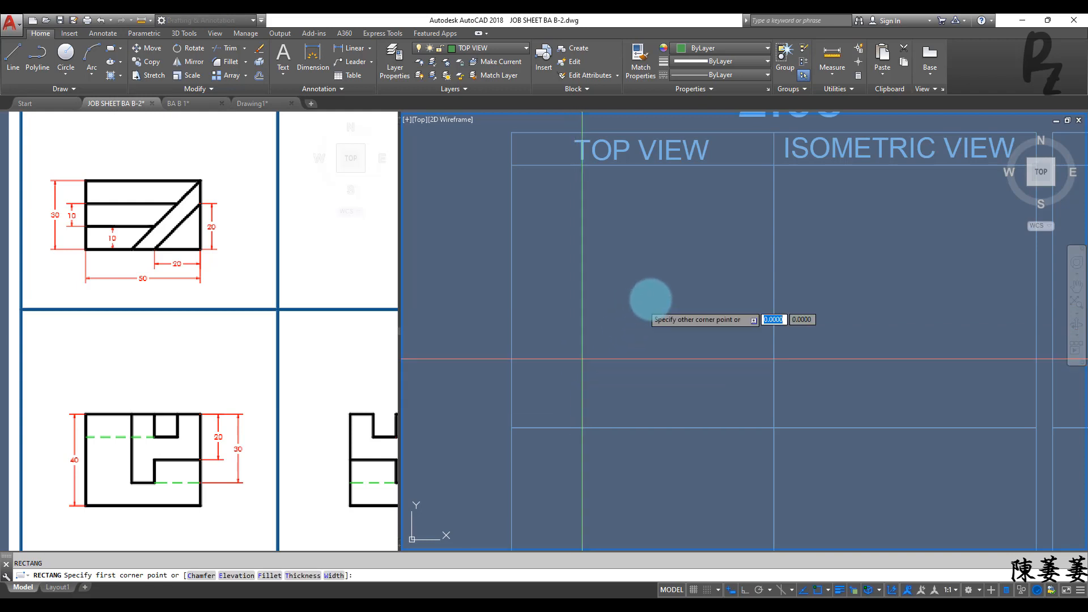
text(d)
key(Return)
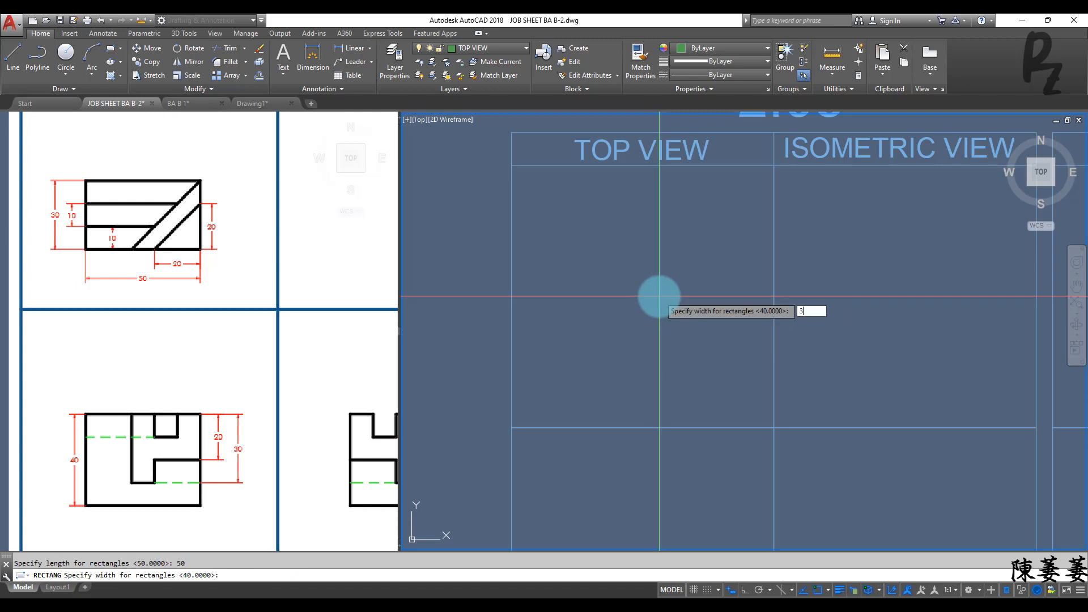
text(30)
key(Return)
click(659, 296)
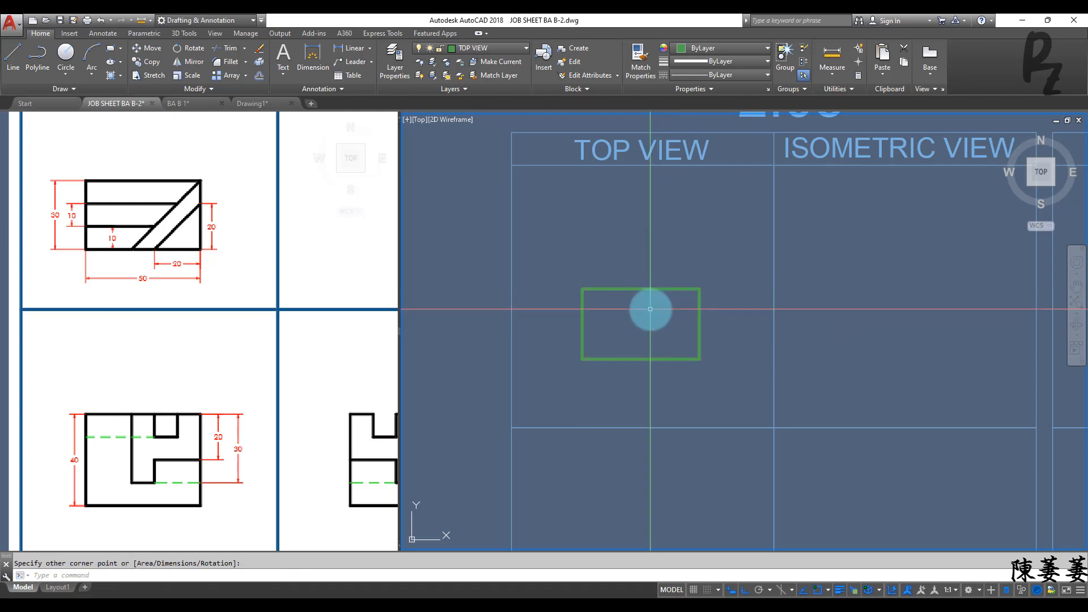
Explode the top view rectangle into separate lines
mouse_move(629, 260)
mouse_down()
mouse_move(614, 250)
mouse_move(656, 297)
mouse_up()
click(656, 298)
click(614, 262)
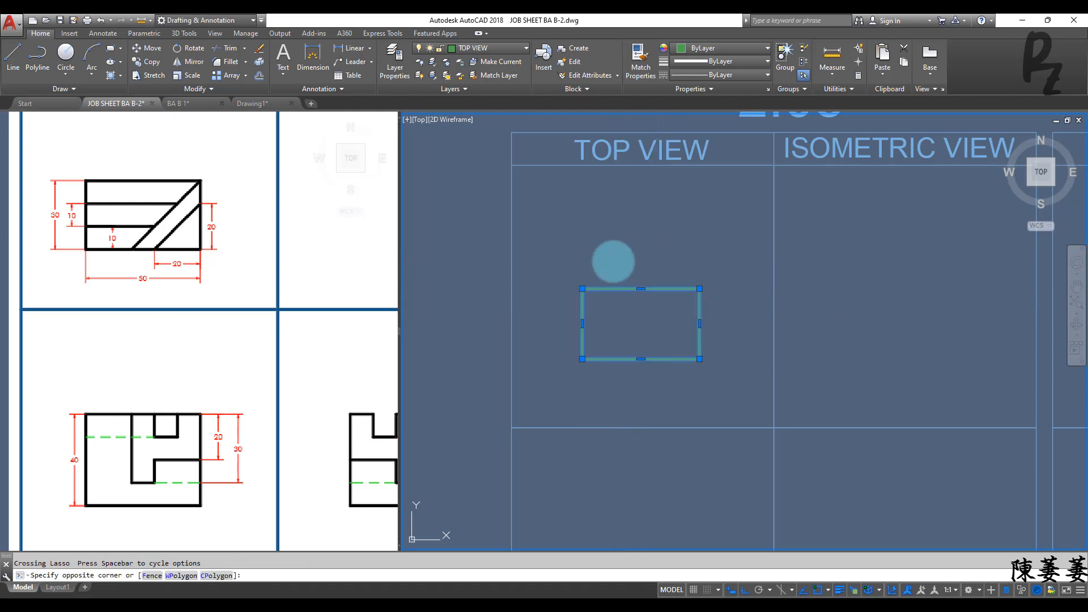
text(x)
key(Return)
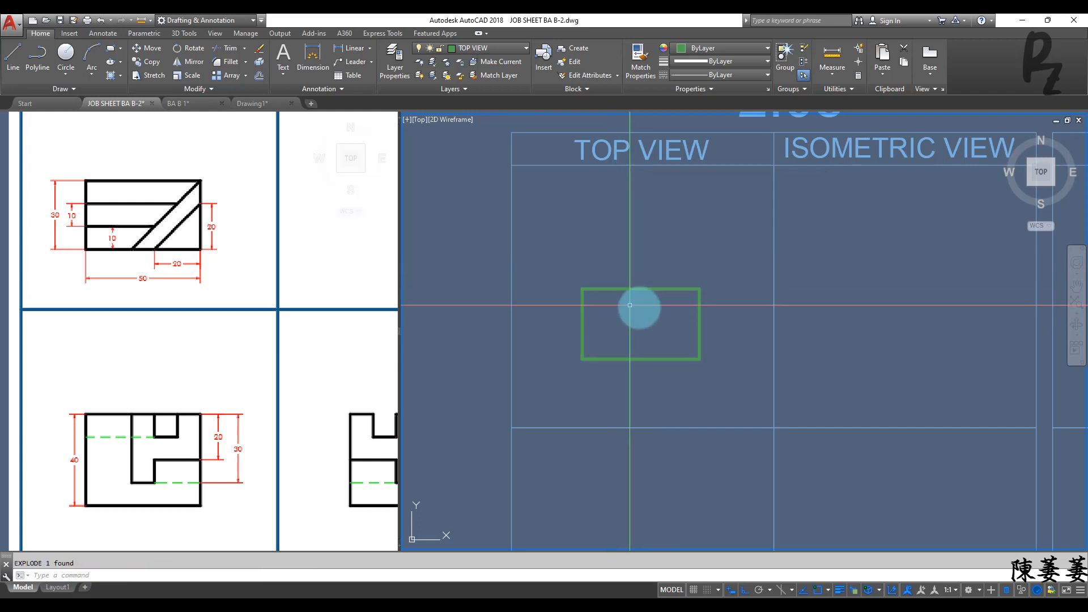
Offset the rectangle's upper edge downward by 10 twice to make two inner horizontal lines
click(625, 258)
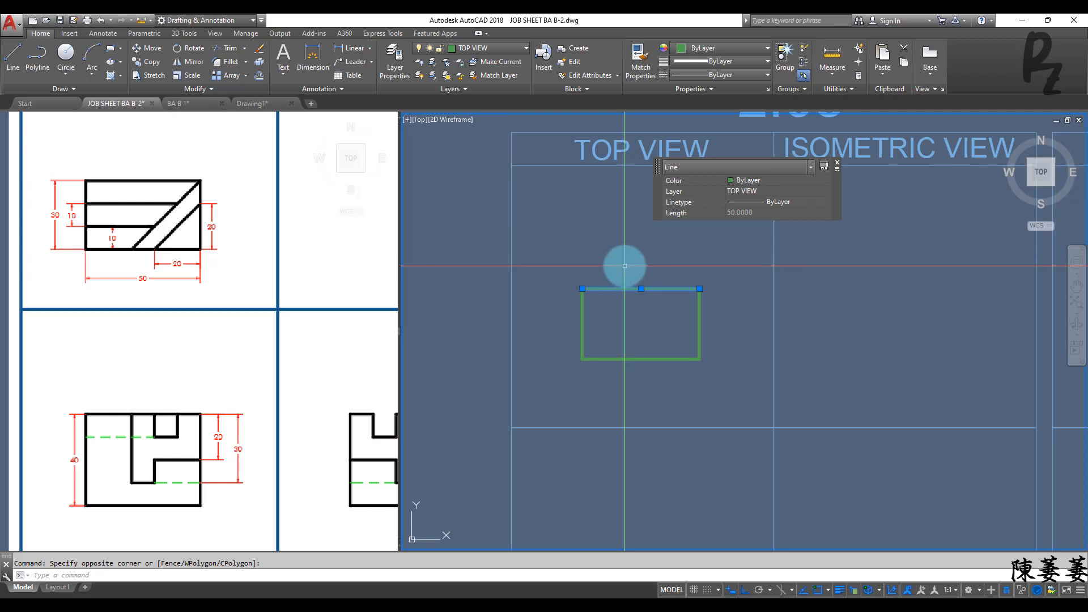
text(o)
key(Return)
text(10)
key(Return)
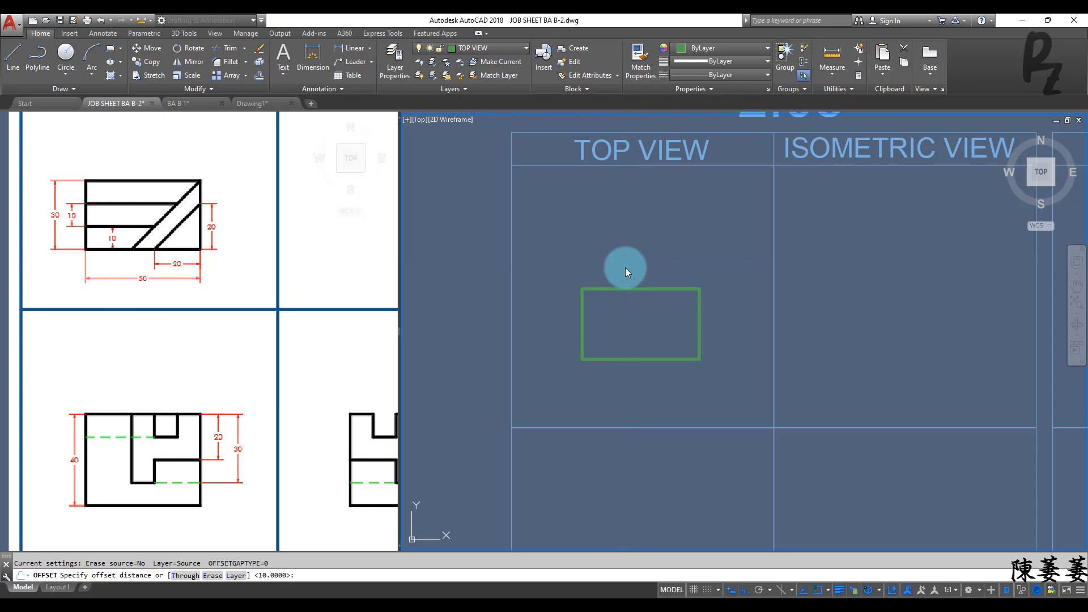
click(630, 290)
click(633, 309)
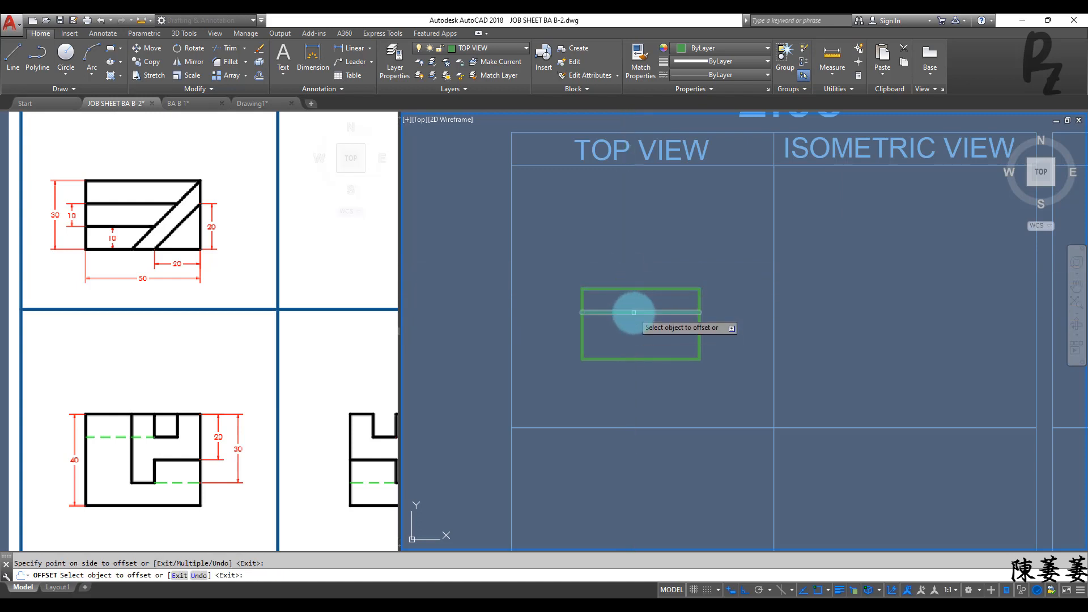
click(634, 312)
click(627, 331)
key(Escape)
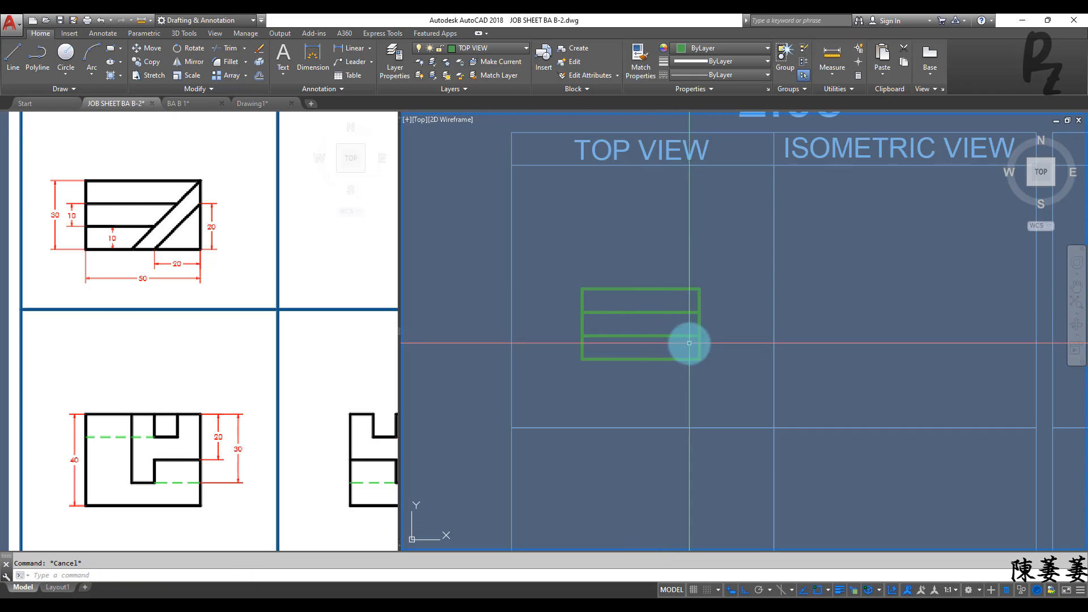
Offset the rectangle's right edge inward by 20 to make a vertical construction line
scroll(687, 340, up, 2)
middle_drag(728, 342, 680, 352)
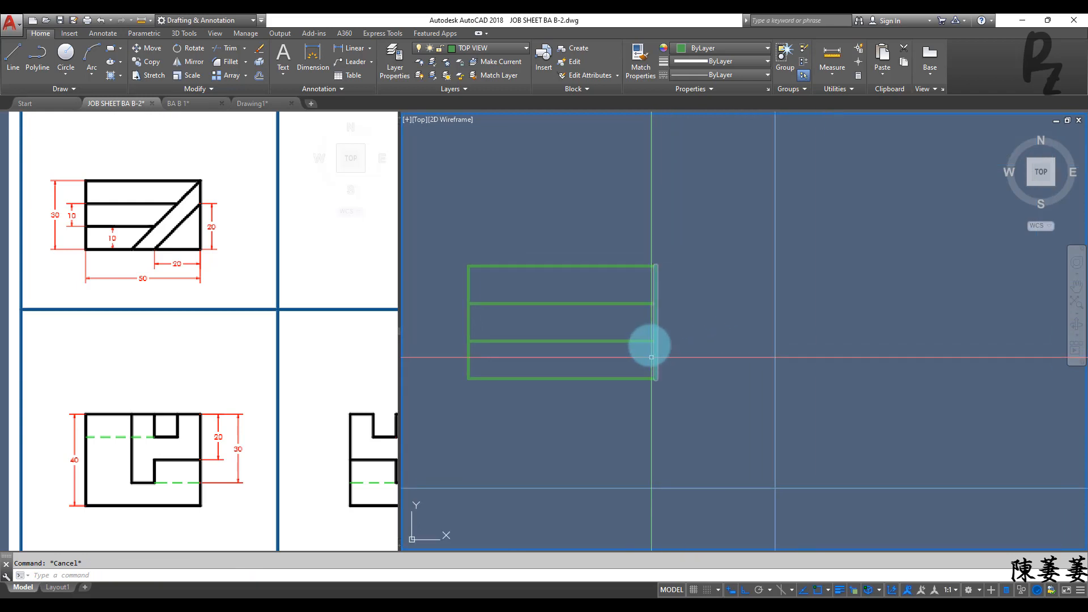
click(650, 328)
click(655, 335)
text(o)
key(Return)
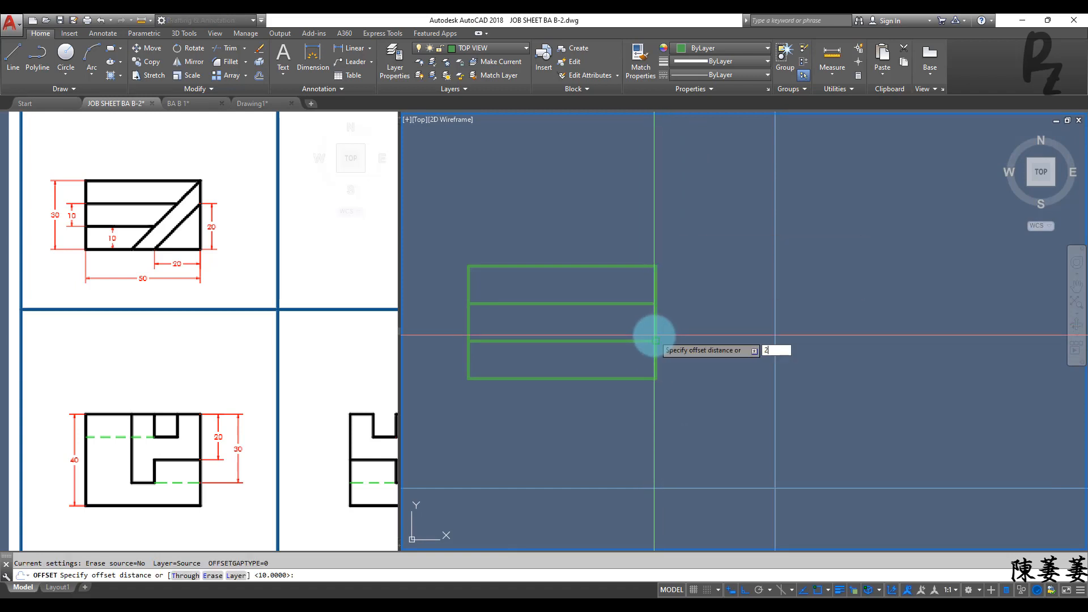
text(20)
key(Return)
click(654, 335)
click(620, 318)
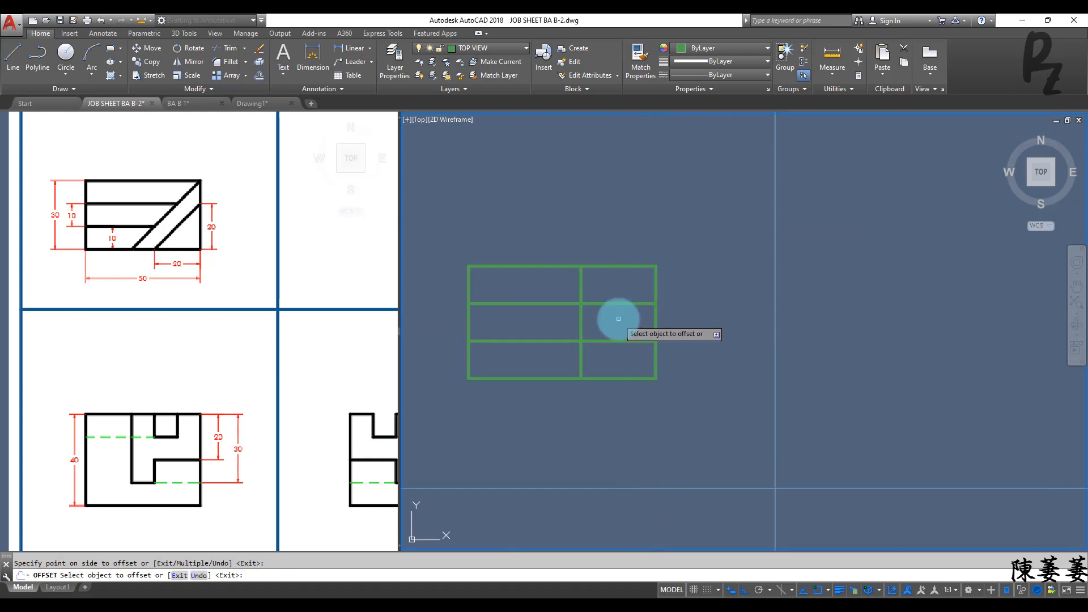
key(Escape)
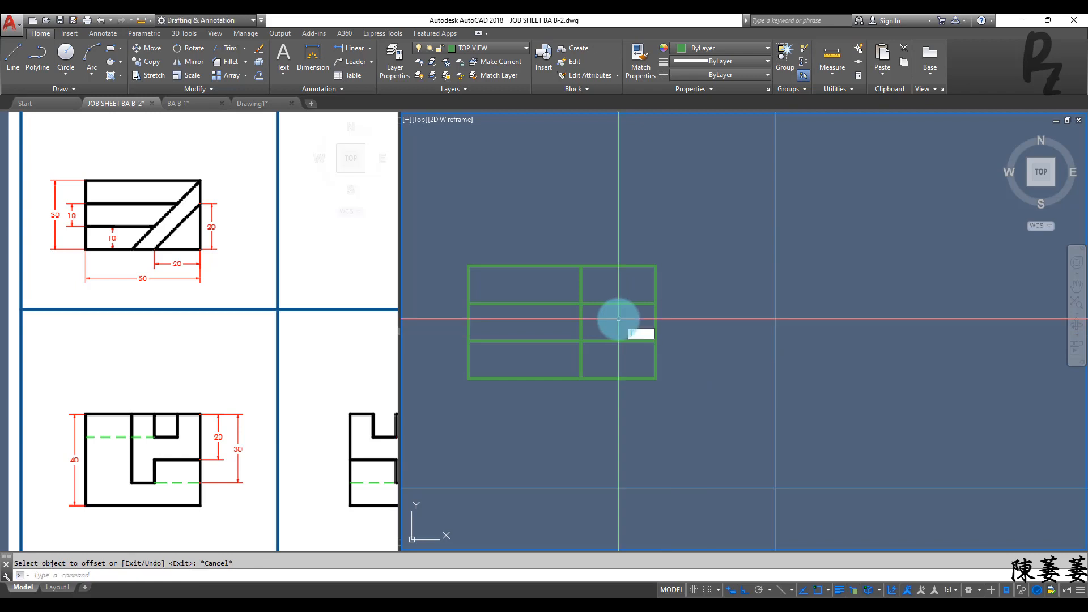
Draw a diagonal line from the construction line's lower end to the right end of the upper inner horizontal line
text(l)
key(Return)
click(581, 379)
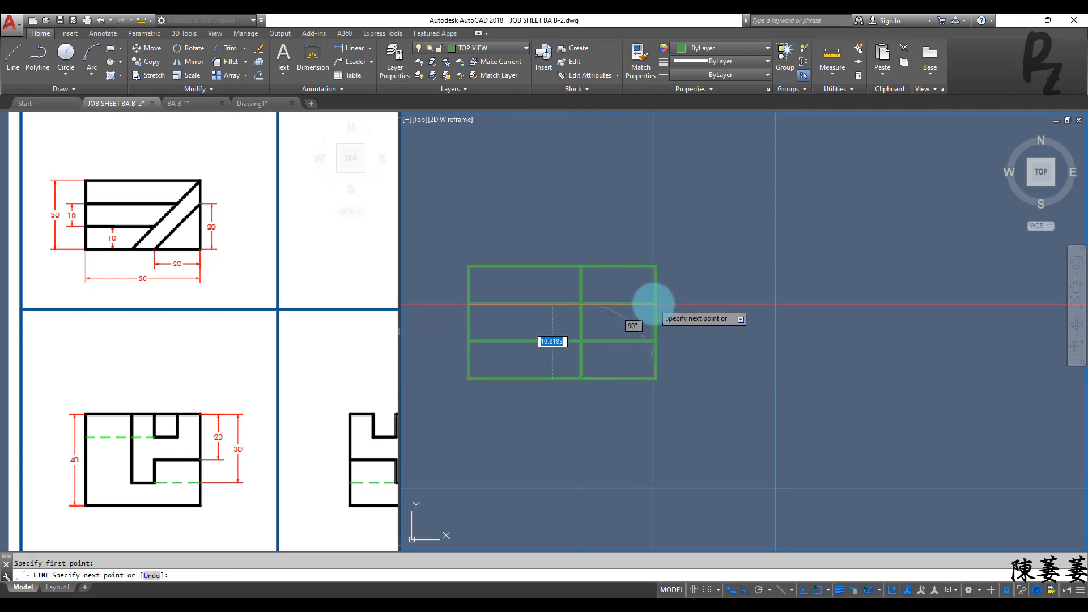
key(Escape)
Copy the diagonal line from its upper end to the rectangle's upper right corner
click(641, 327)
click(628, 316)
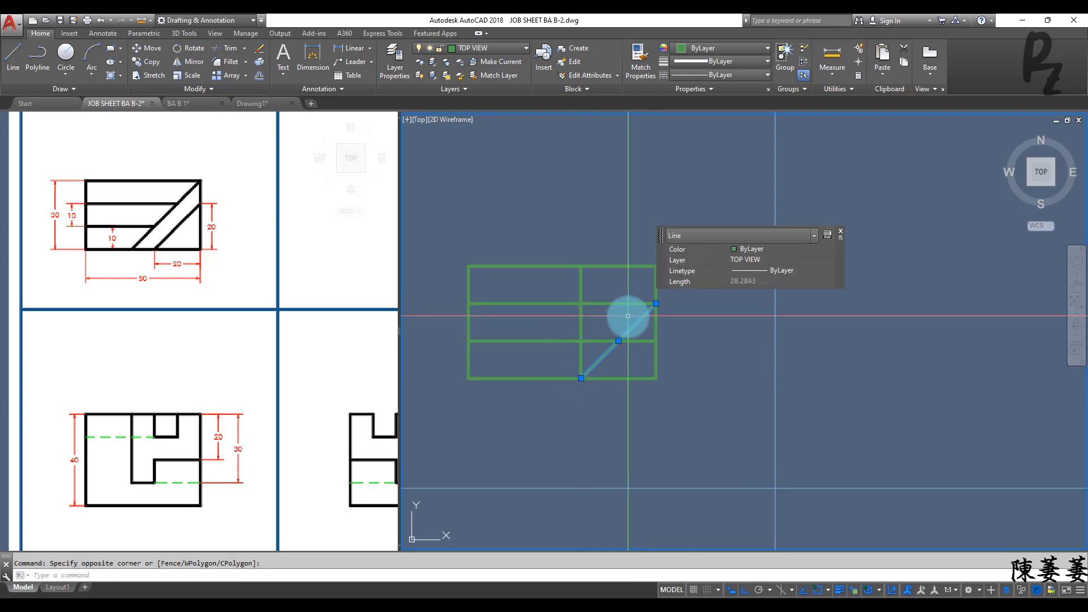
text(co)
key(Return)
click(656, 303)
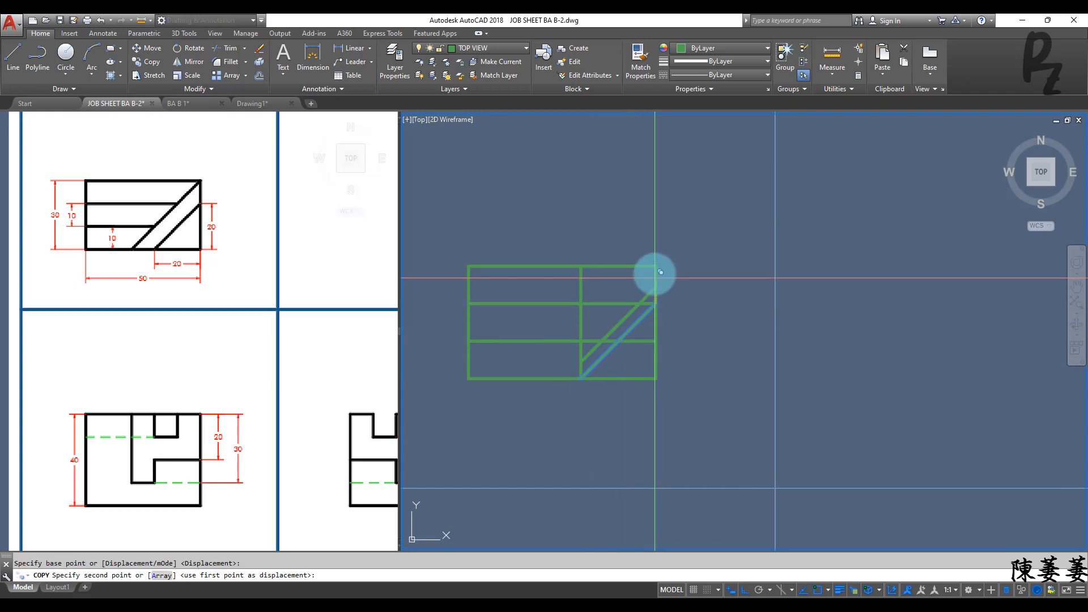
click(656, 266)
key(Escape)
key(Escape)
Erase the vertical construction line from the top view
click(590, 294)
click(572, 288)
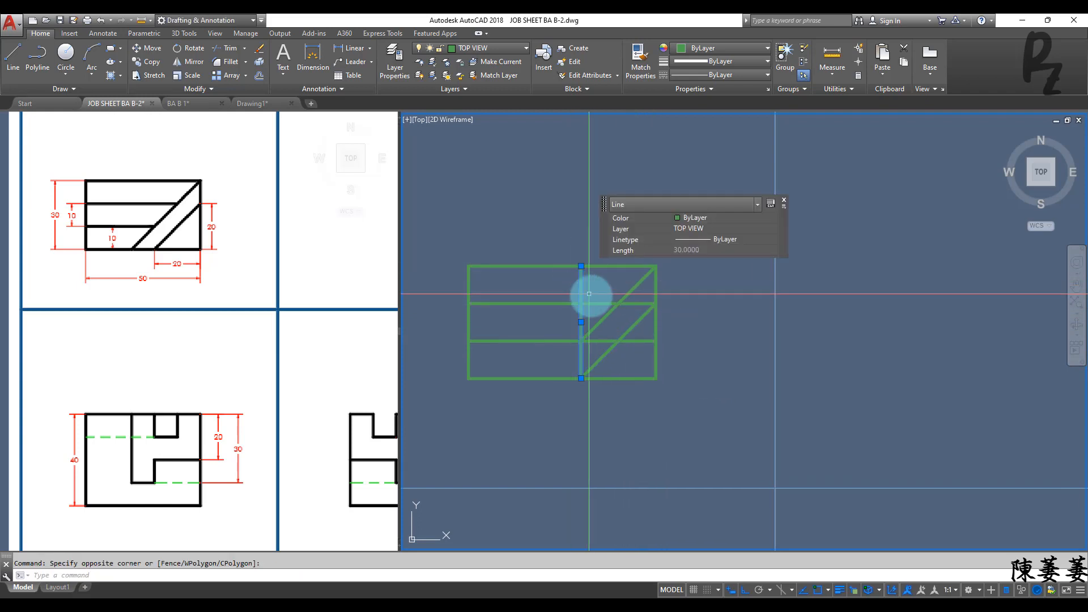
text(e)
key(Return)
Extend the copied diagonal to the rectangle's lower edge and trim both inner horizontal lines to the right of it
text(ex)
key(Return)
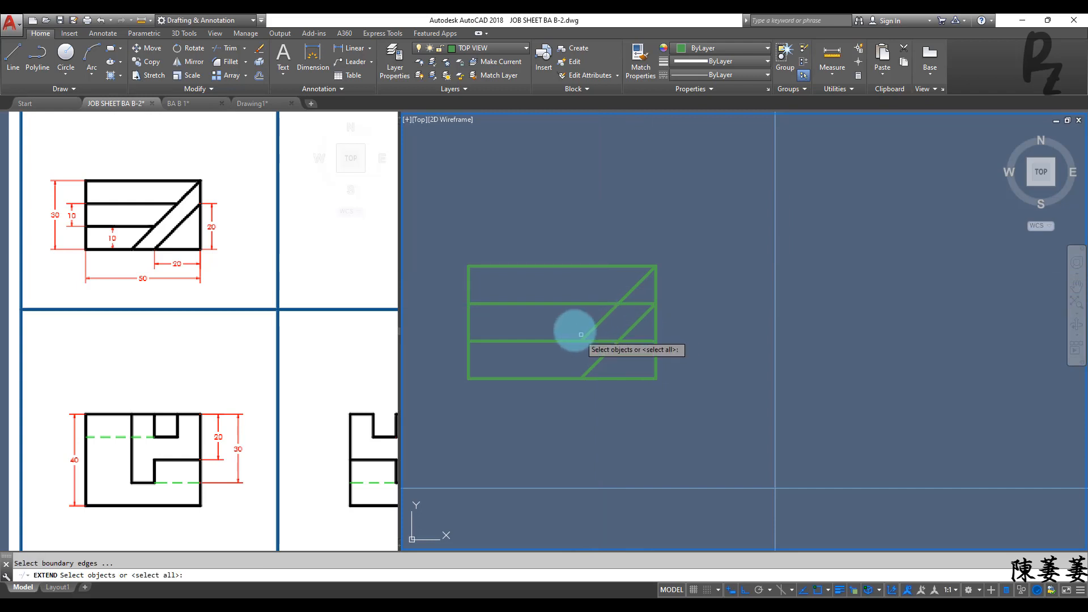
right_click(573, 326)
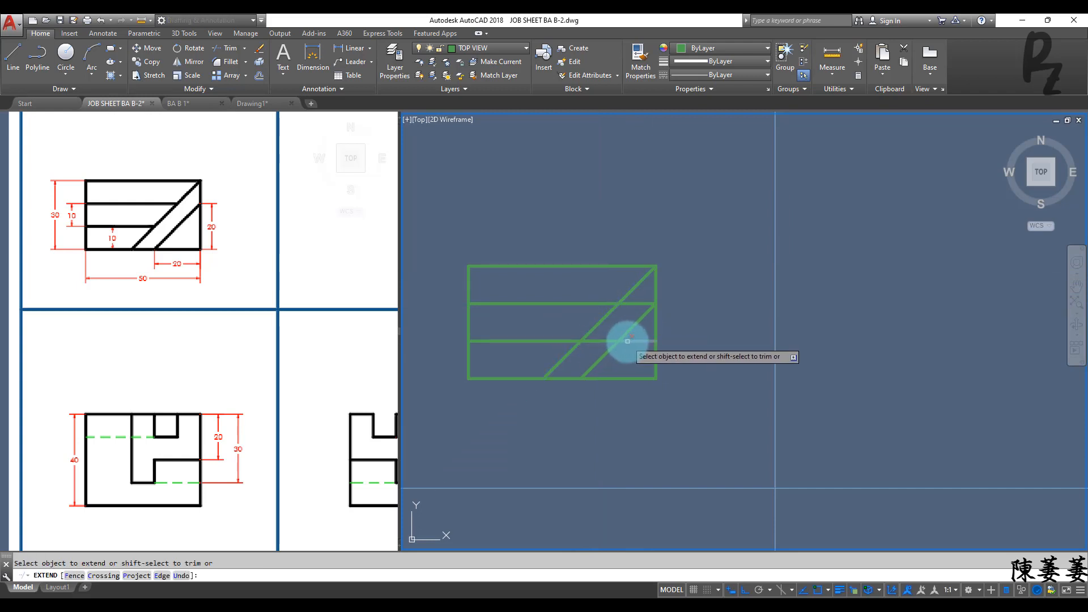
key(Escape)
key(Escape)
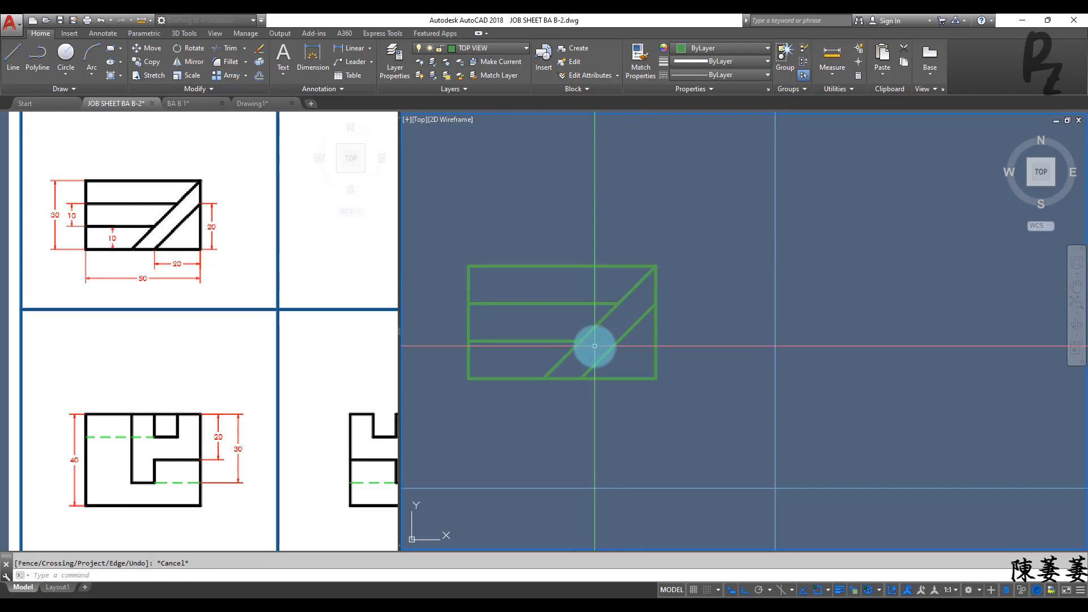
Make LEFT SIDE VIEW the current layer for work in the cell below the top view
scroll(595, 347, down, 2)
middle_drag(584, 444, 588, 281)
mouse_move(587, 385)
middle_down()
mouse_move(590, 331)
mouse_move(597, 386)
middle_up()
scroll(590, 331, up, 2)
scroll(595, 341, down, 2)
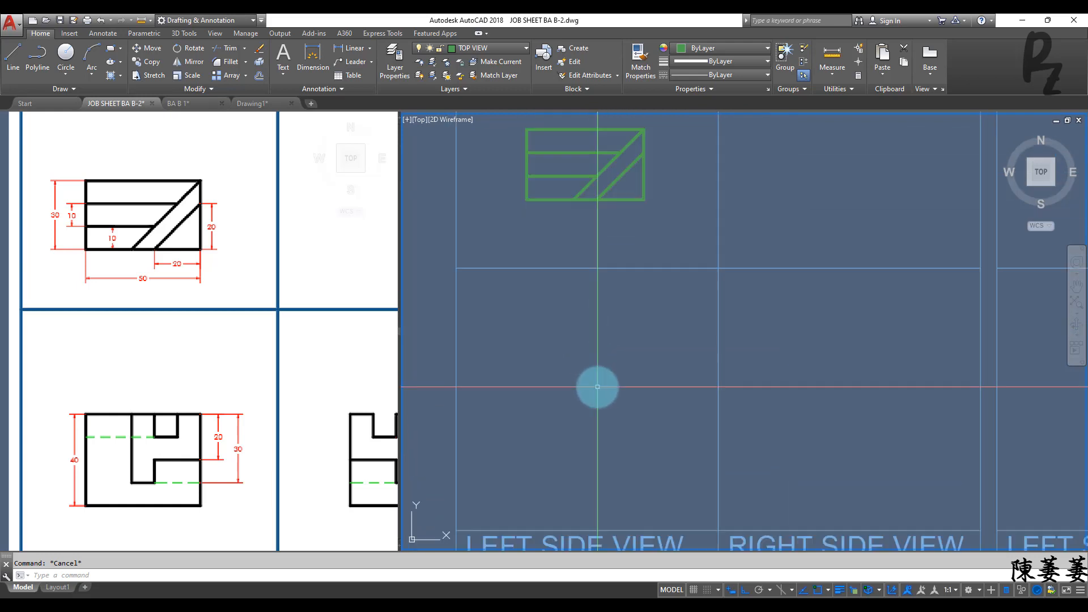
click(491, 43)
click(479, 144)
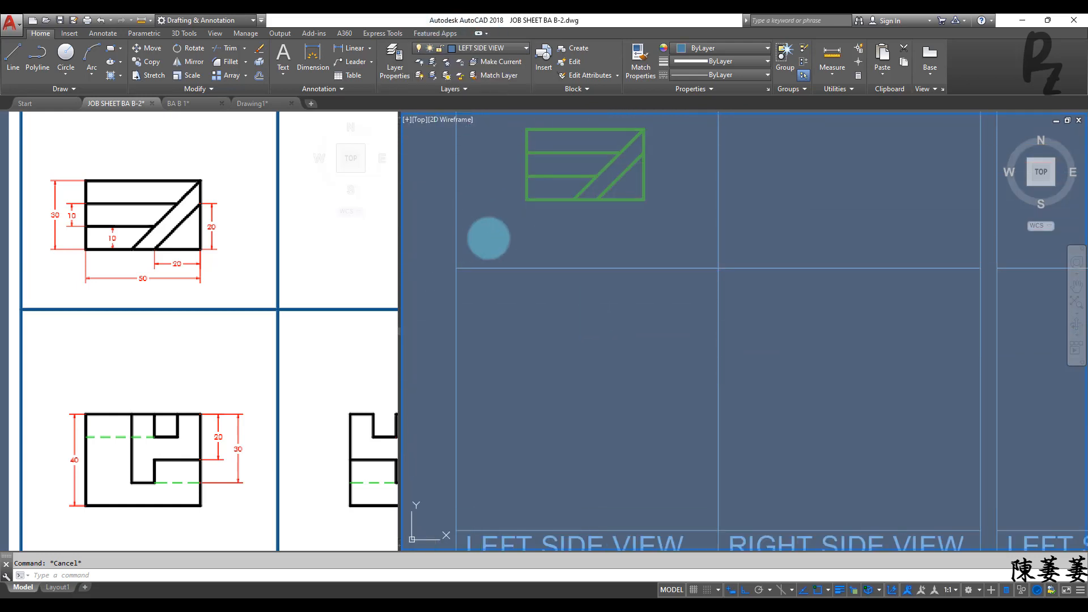
Draw a line about 109 straight down from the top view's lower left corner and complete a 50 by 40 outline from its end
text(l)
key(Return)
click(527, 200)
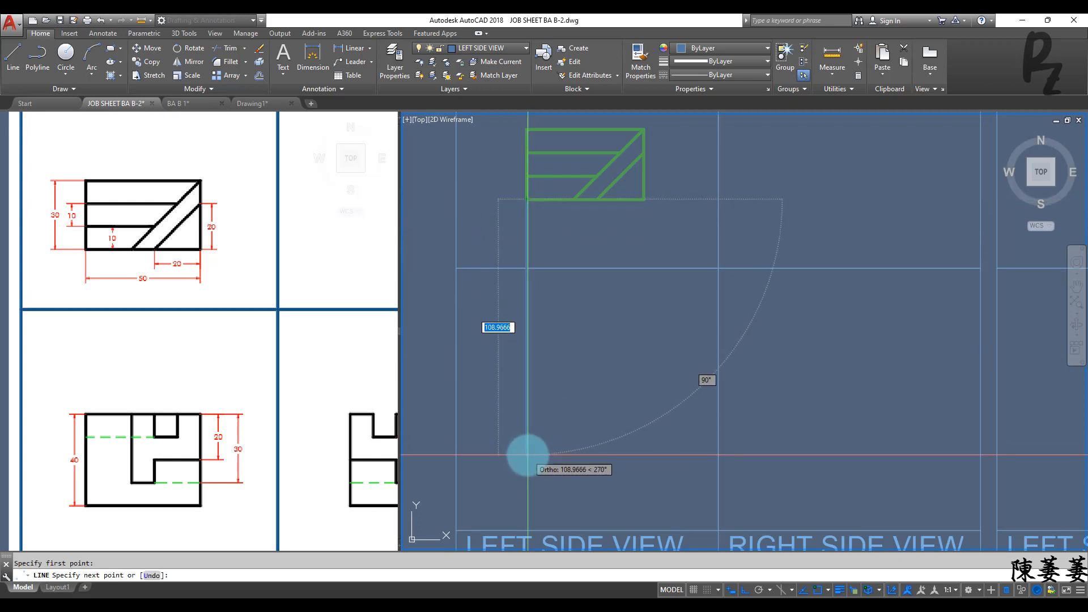
click(527, 454)
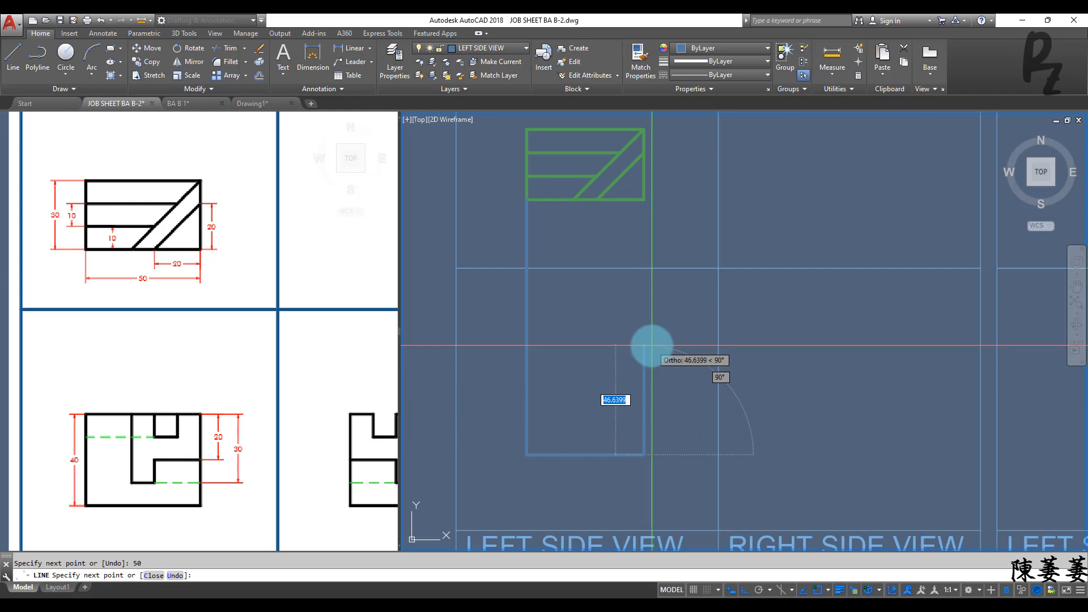
key(Return)
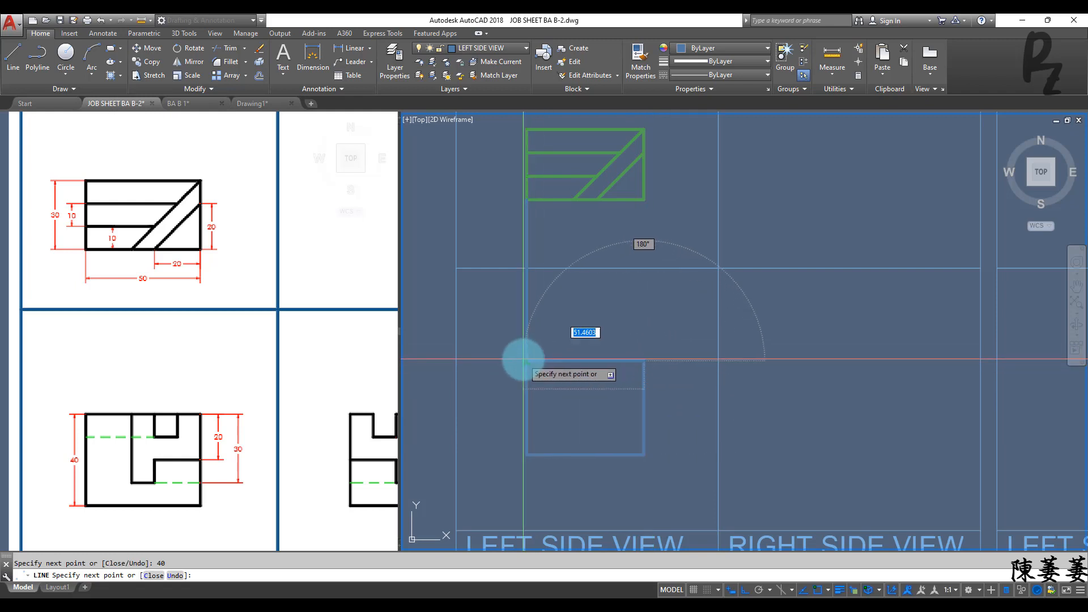
key(Escape)
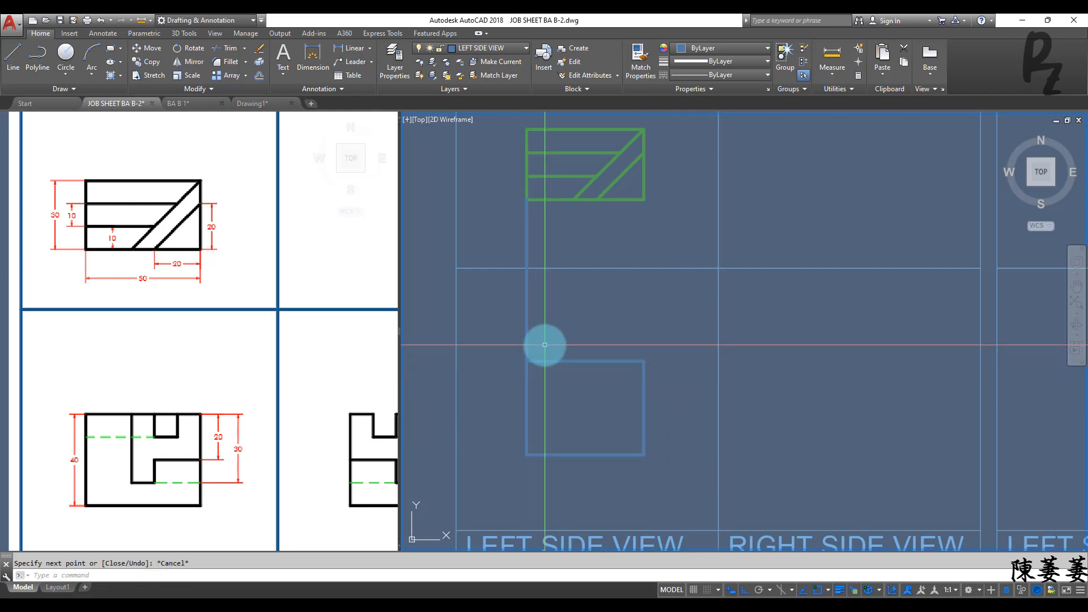
Trim the projection line above the left side view outline
key(Return)
key(Return)
click(527, 326)
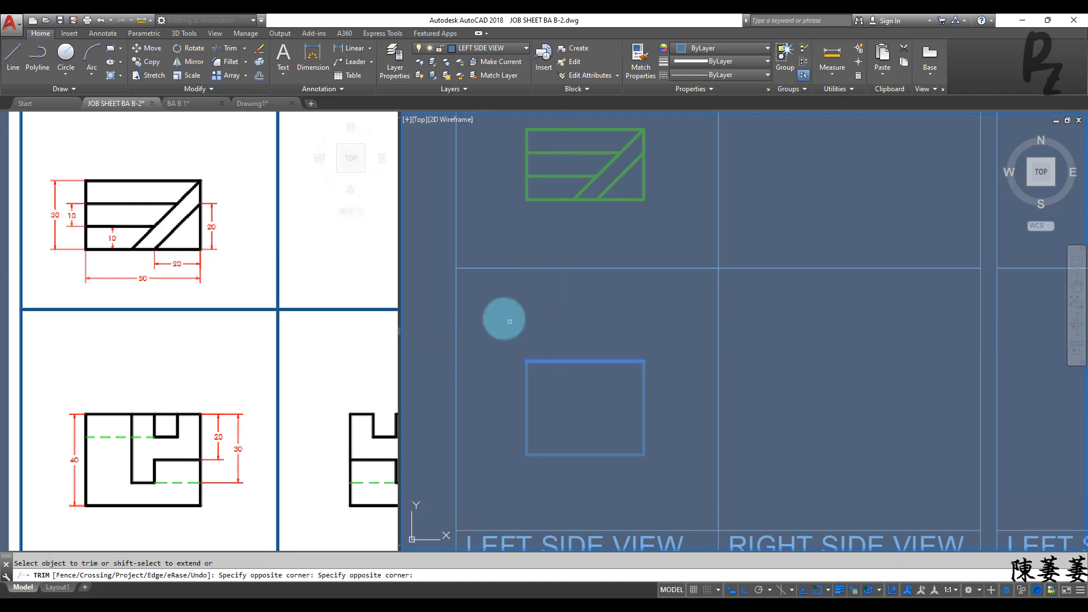
key(Escape)
key(Escape)
middle_drag(570, 407, 558, 378)
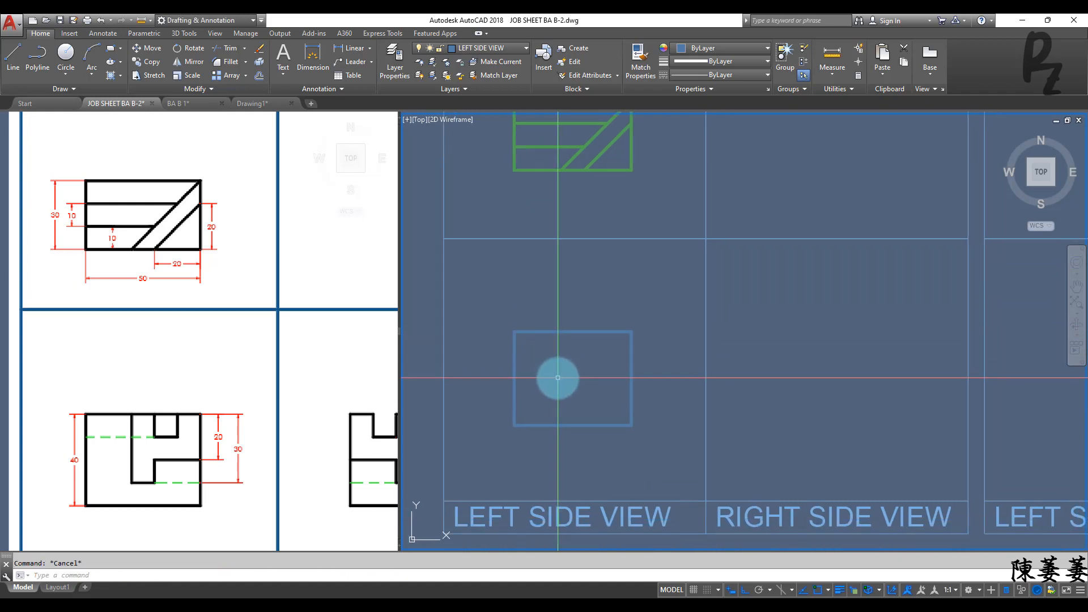
Draw three vertical lines down to the left side view outline's lower edge from the long diagonal's lower end and its two inner intersections
middle_drag(567, 330, 574, 357)
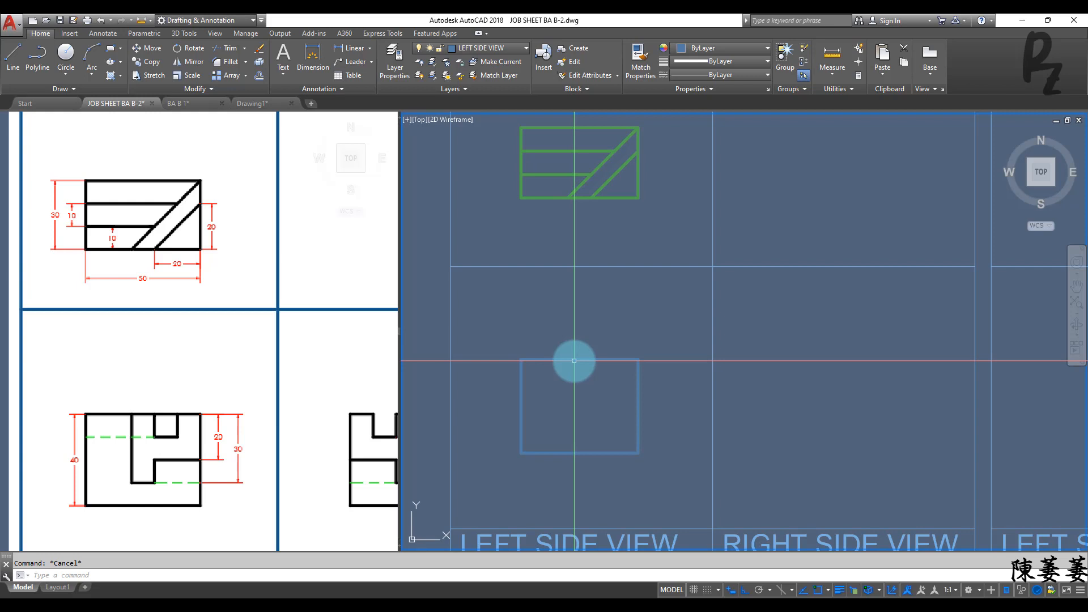
key(Return)
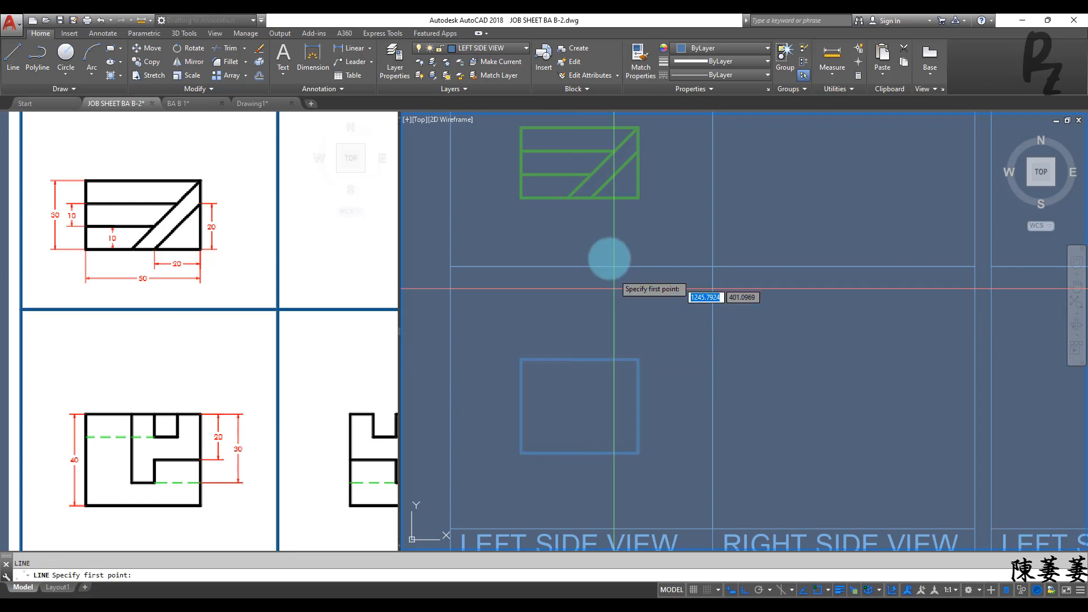
click(568, 198)
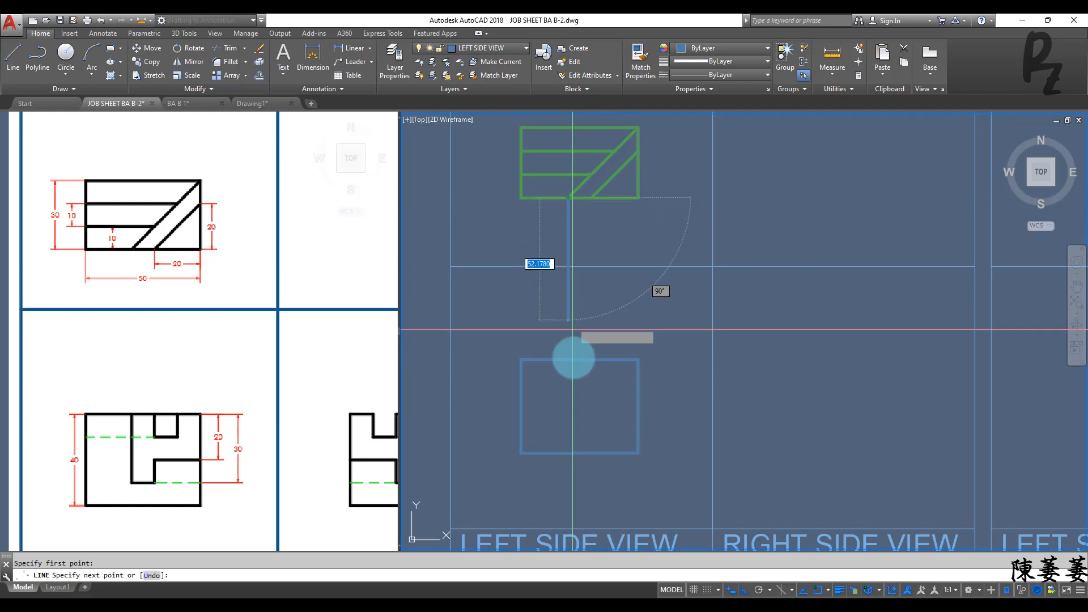
click(568, 452)
key(Return)
key(Return)
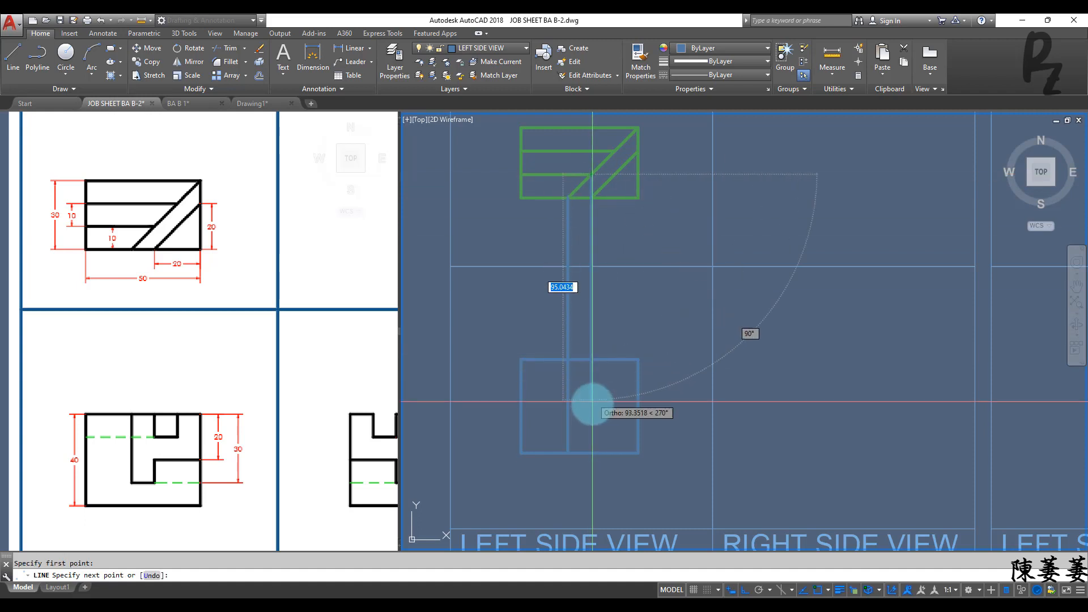
click(591, 449)
key(Return)
key(Return)
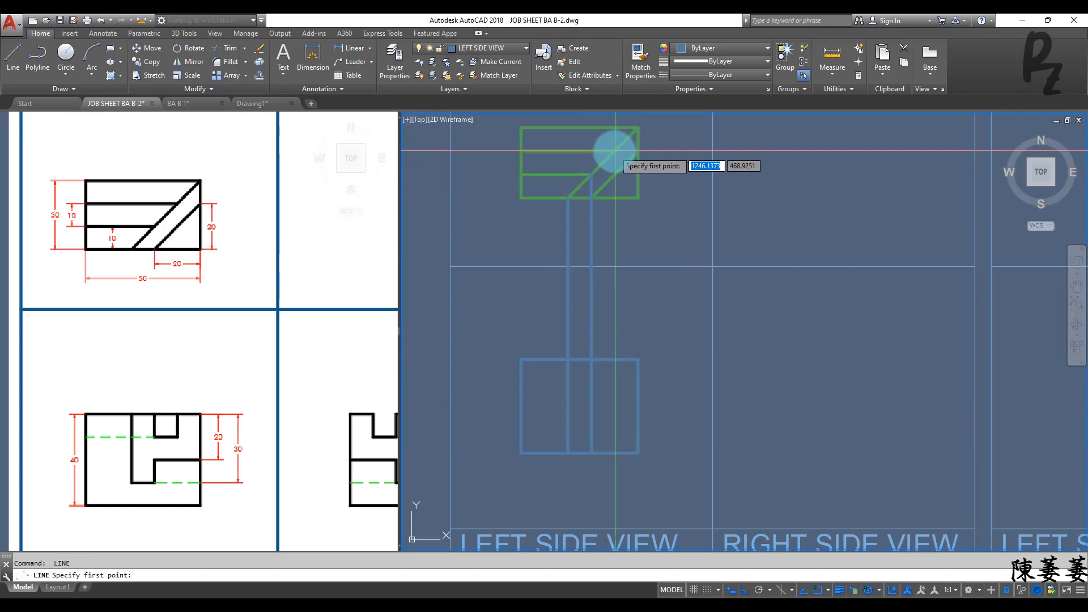
click(617, 452)
click(616, 151)
key(Return)
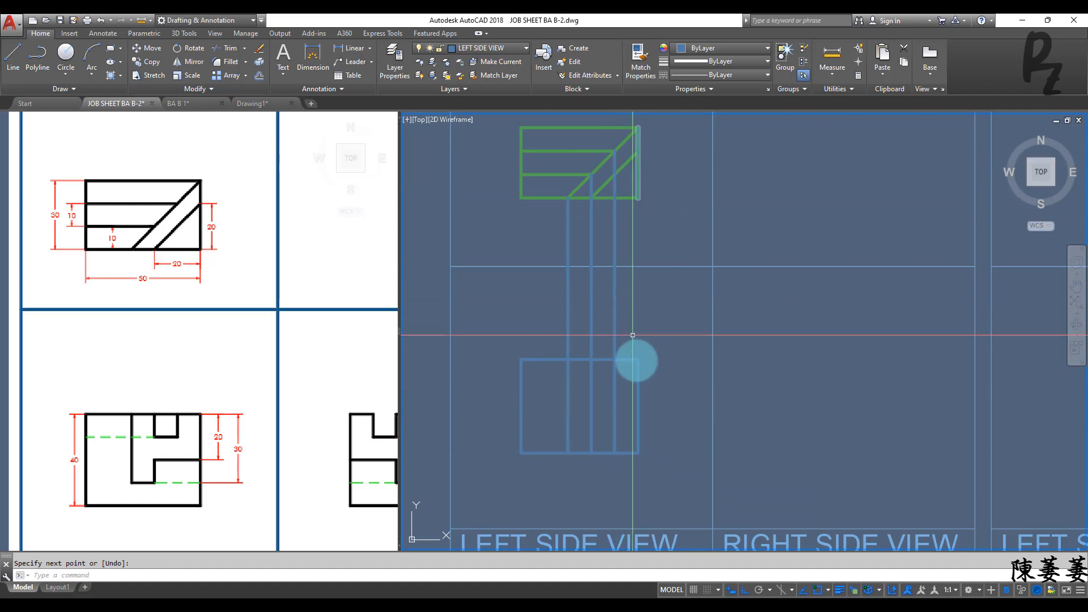
Offset the left side view outline's lower edge upward three times at 10 spacing
scroll(631, 455, up, 2)
click(629, 460)
click(625, 438)
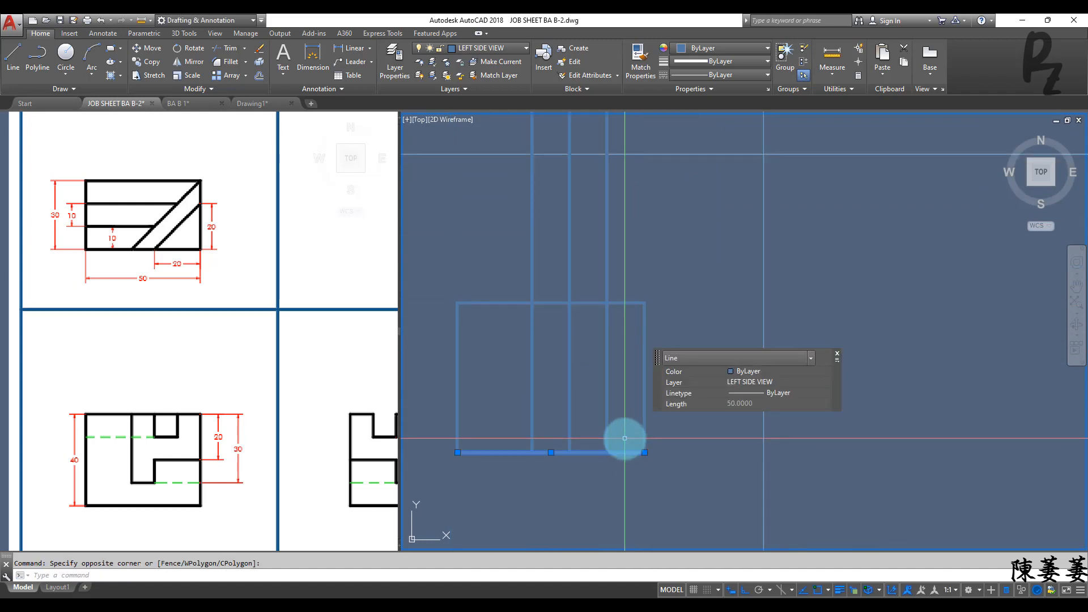
text(o)
key(Return)
text(10)
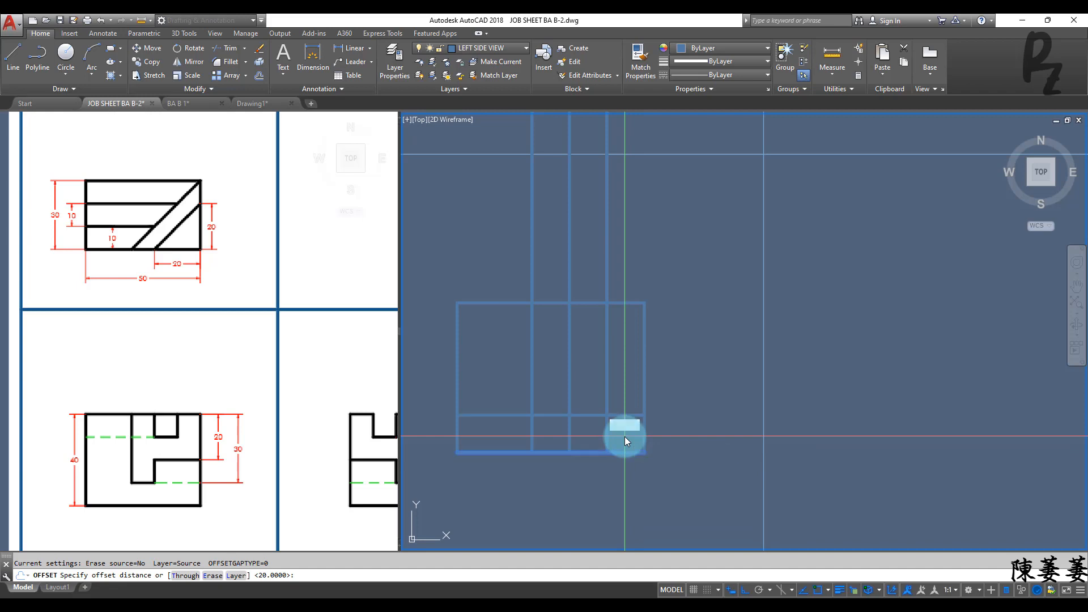
key(Return)
click(619, 426)
click(627, 415)
click(628, 370)
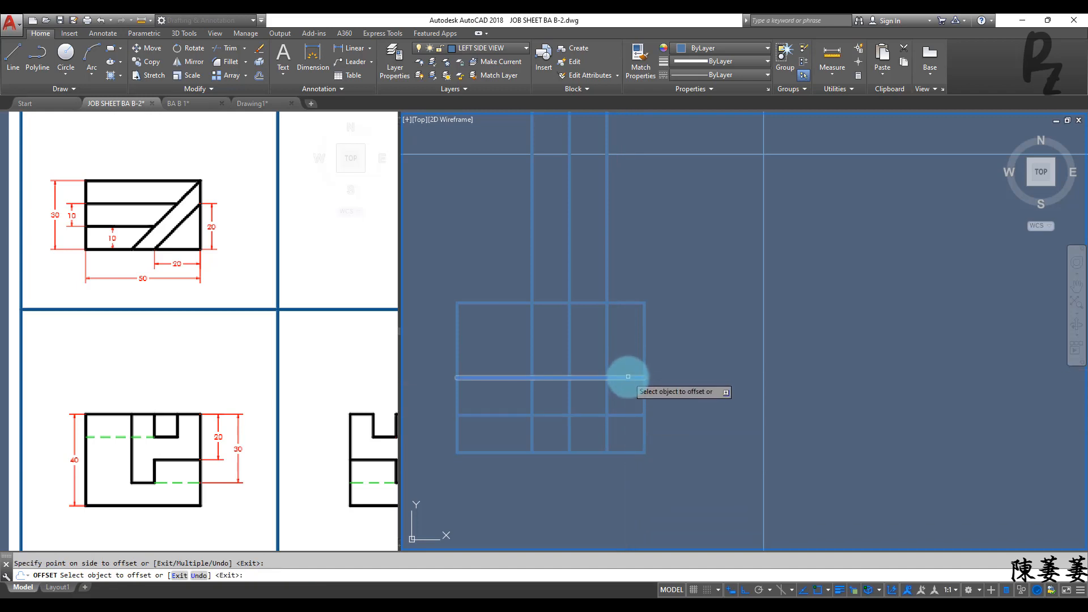
click(628, 376)
key(Escape)
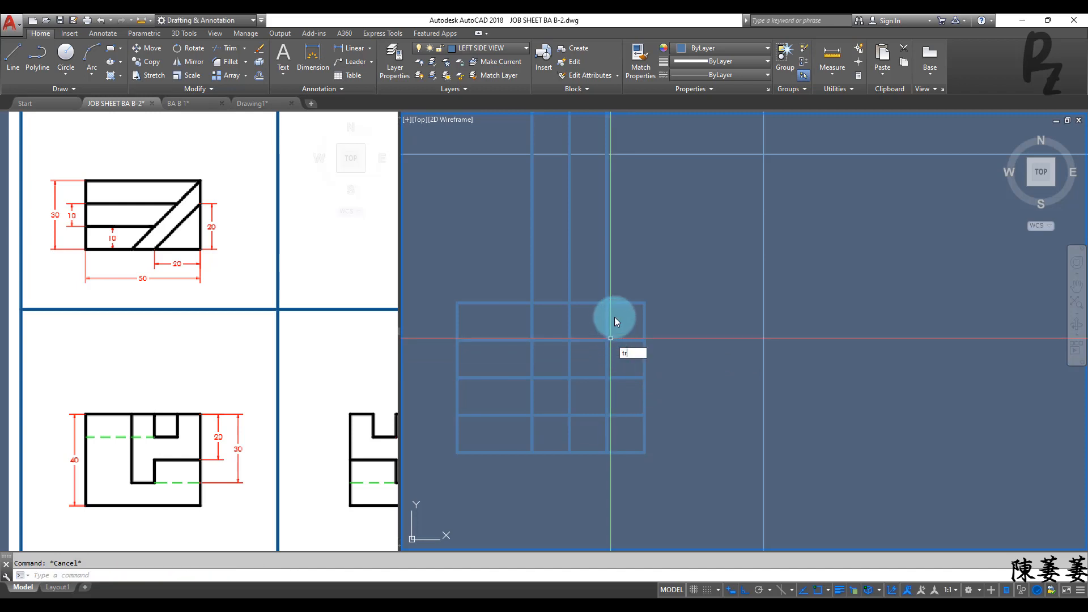
Trim the three vertical projection lines above the left side view outline
key(space)
click(630, 317)
click(624, 279)
key(space)
click(671, 263)
click(490, 236)
key(Escape)
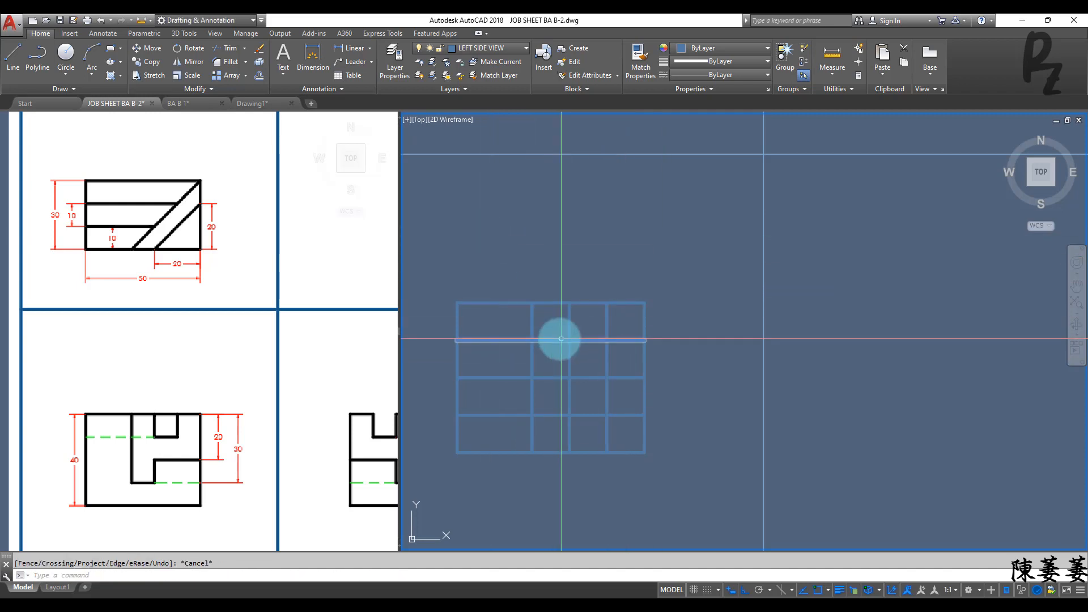
Trim all three inner verticals in the lowest row, the rightmost one in the row above, and the two right ones in the second row
key(space)
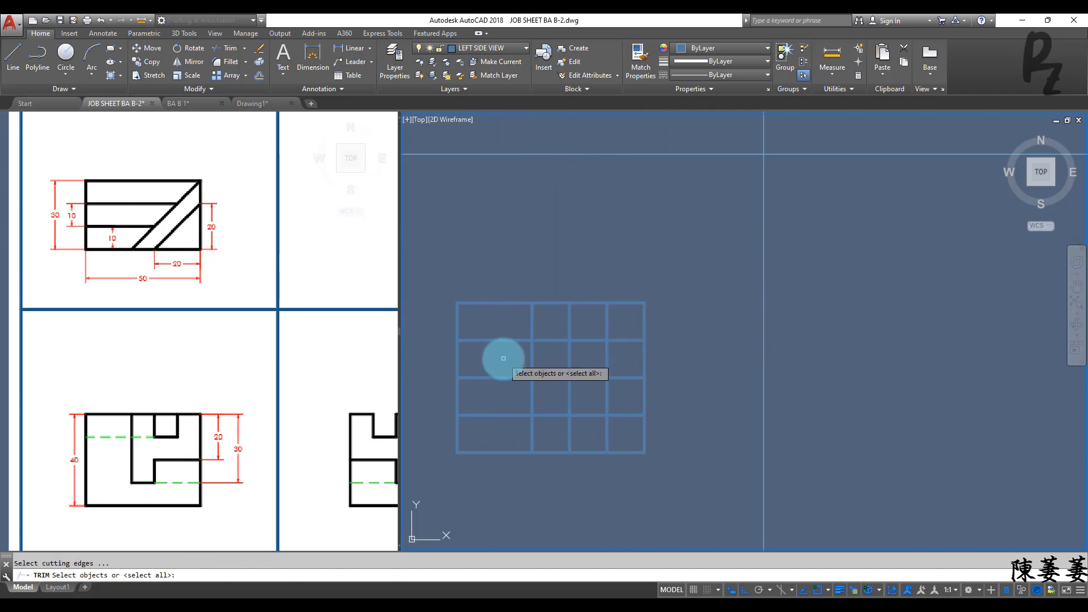
right_click(503, 359)
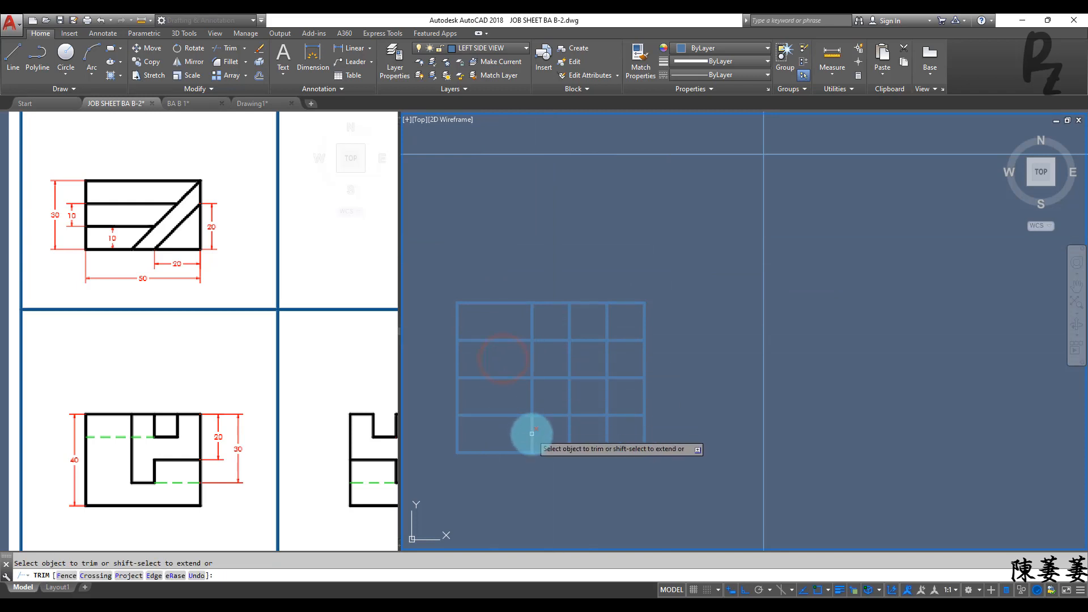
click(629, 433)
click(629, 435)
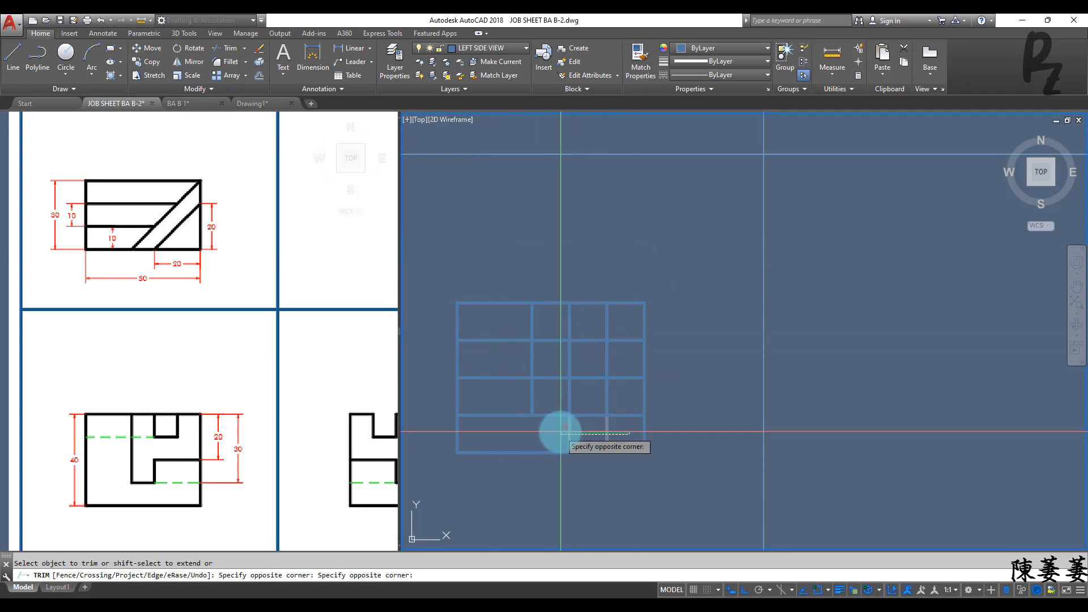
click(560, 432)
click(622, 396)
click(595, 395)
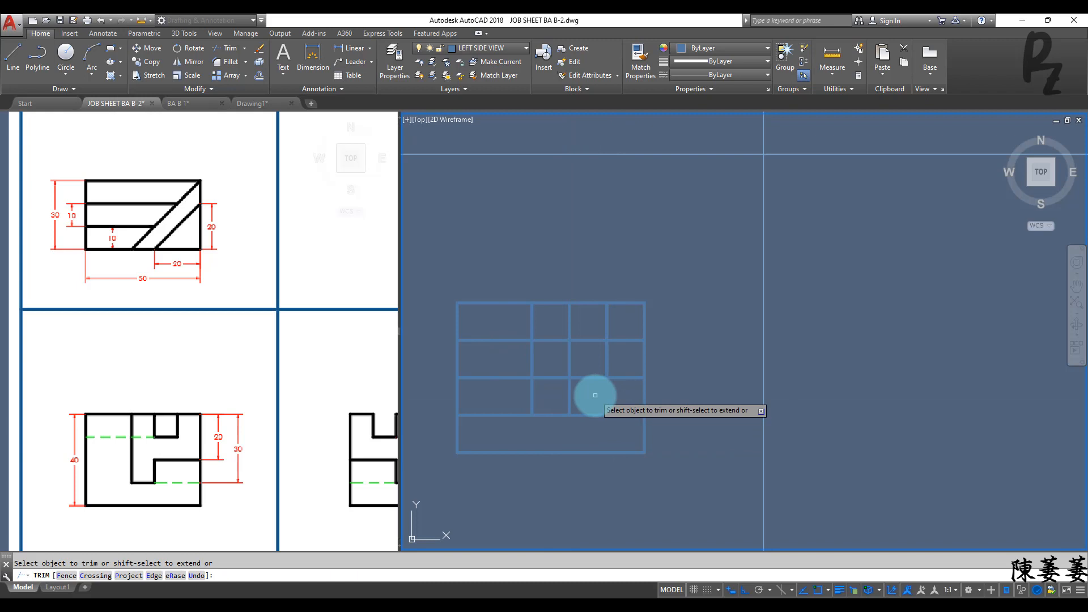
click(625, 356)
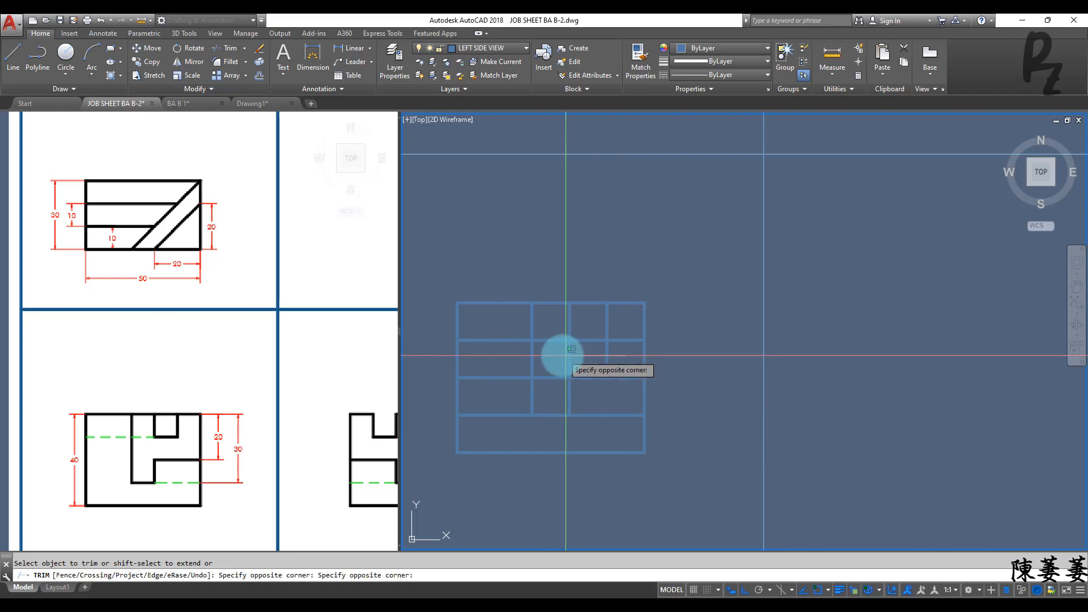
click(566, 356)
Trim the excess inner horizontal segments to leave the stepped profile and the small square notch at the upper edge
click(491, 409)
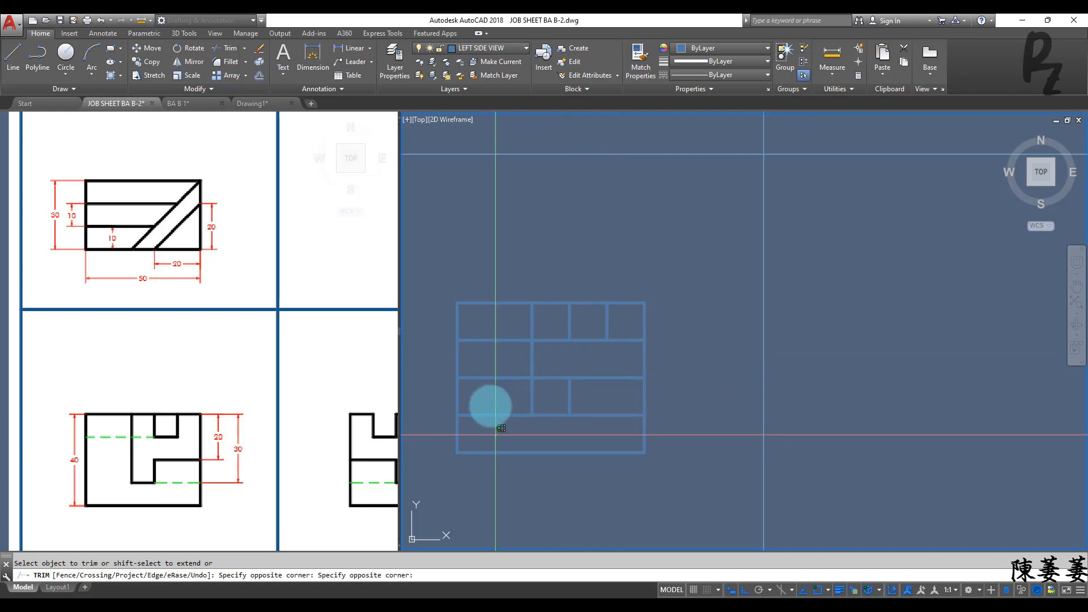
click(481, 362)
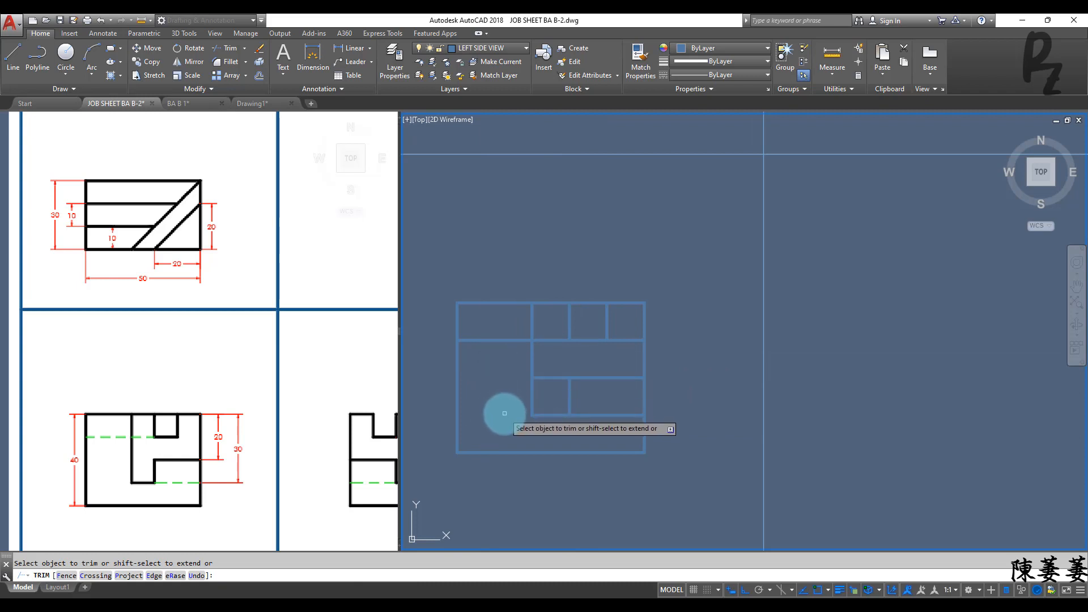
click(554, 386)
click(552, 369)
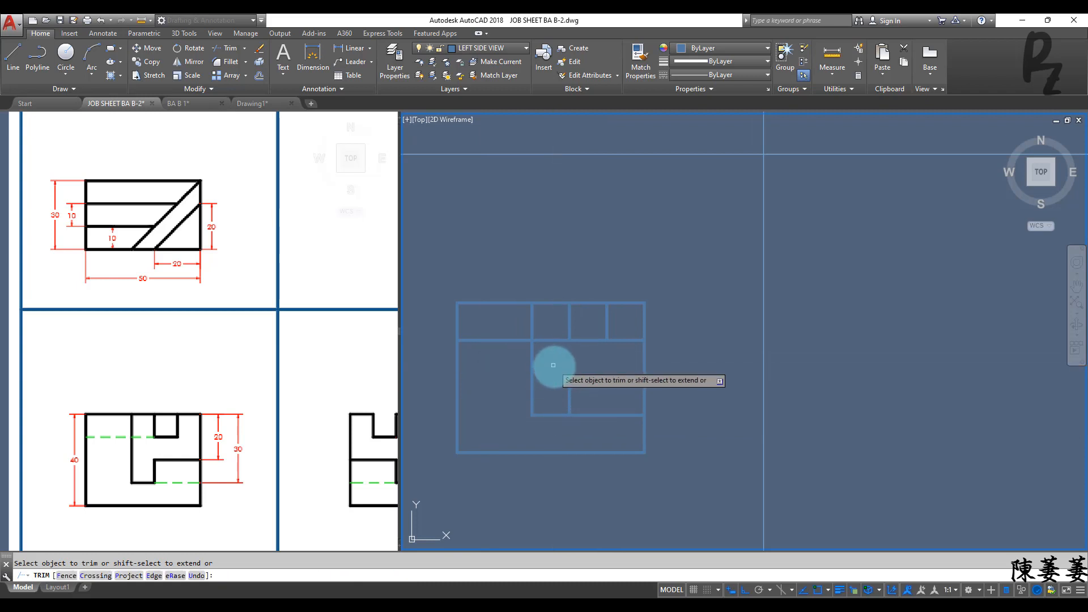
click(624, 353)
click(621, 319)
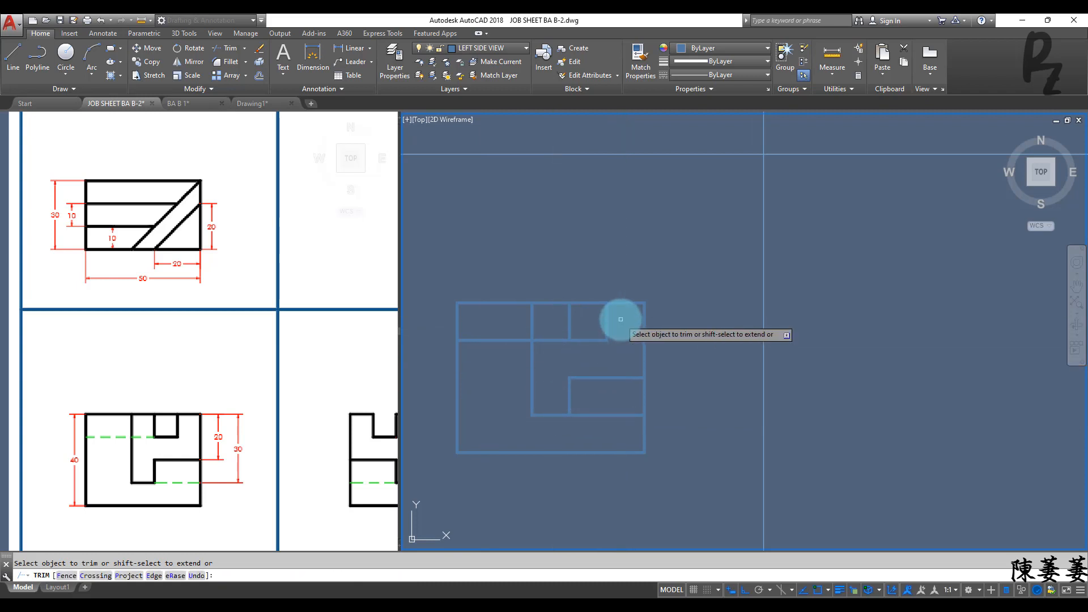
click(587, 317)
click(589, 318)
key(Escape)
middle_drag(577, 347, 584, 338)
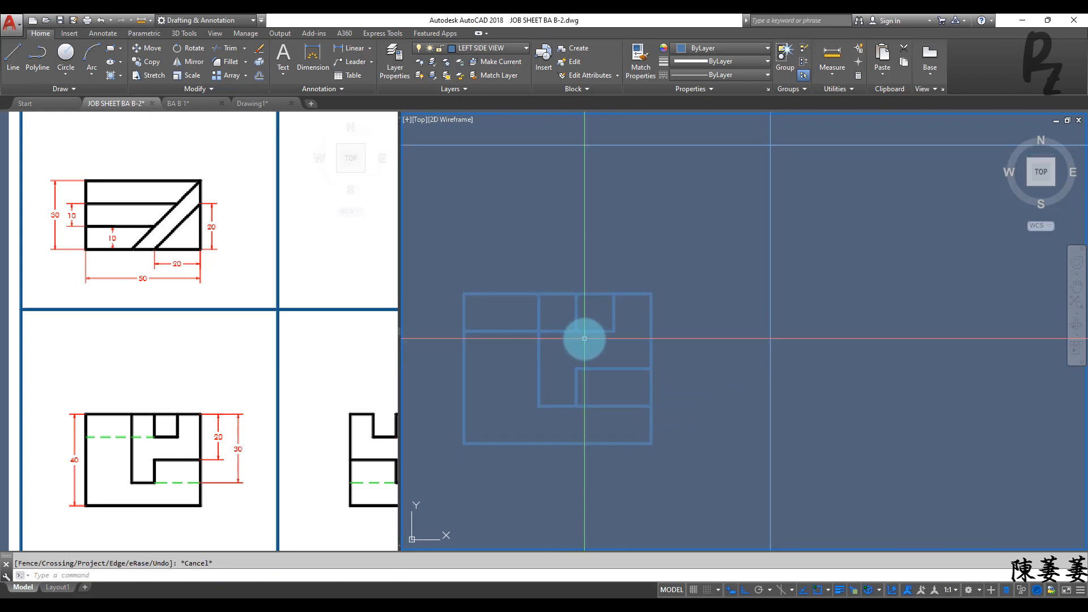
Break the upper inner horizontal line at the notch's left side and extend its left part up to that side
text(br)
key(Return)
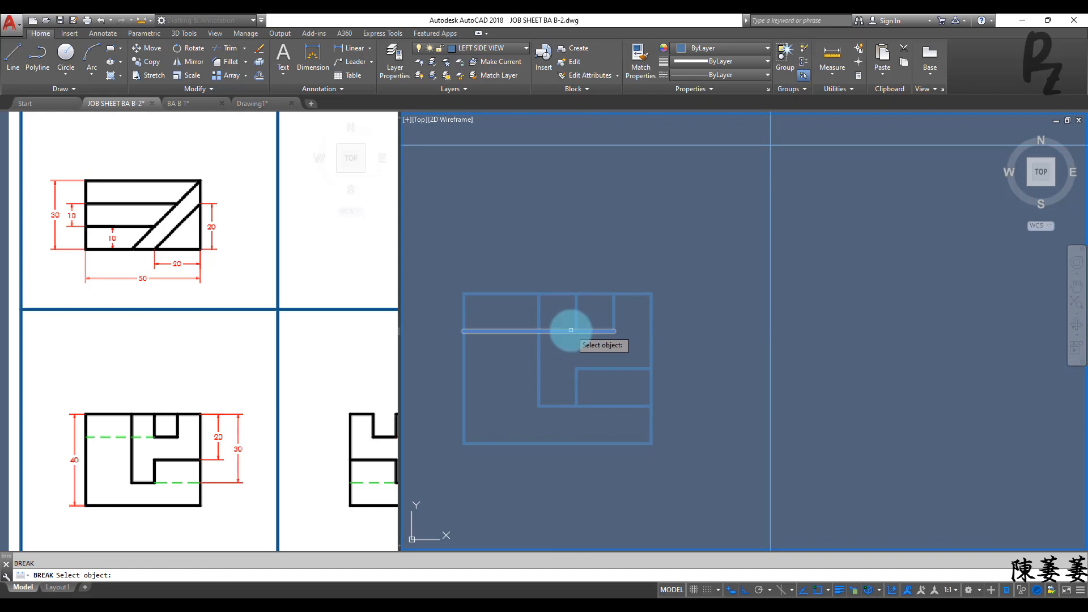
click(571, 330)
key(Escape)
click(566, 323)
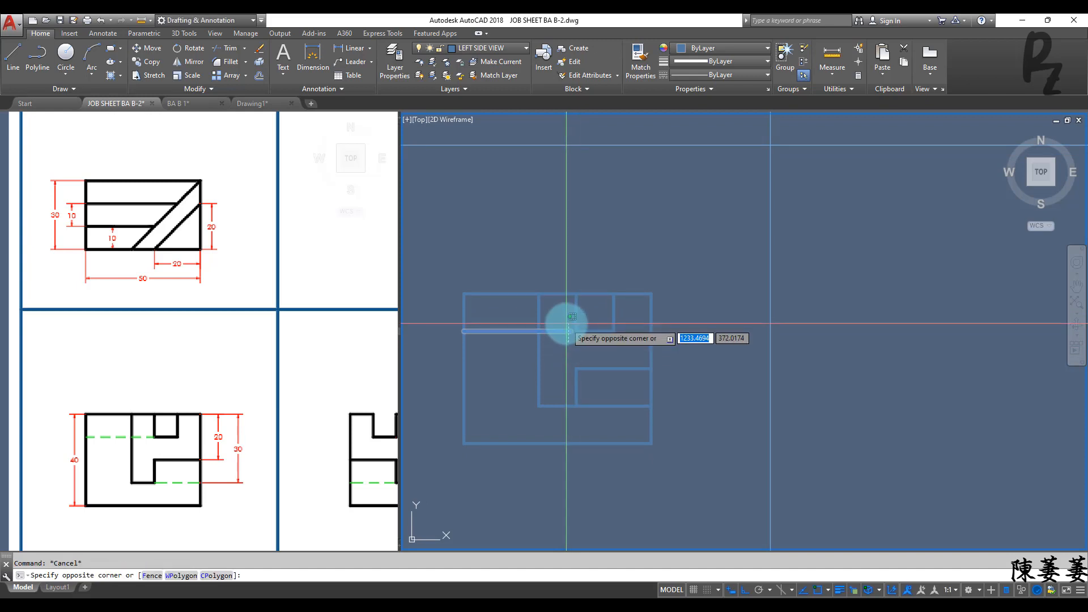
key(Escape)
text(ex)
key(Return)
key(Return)
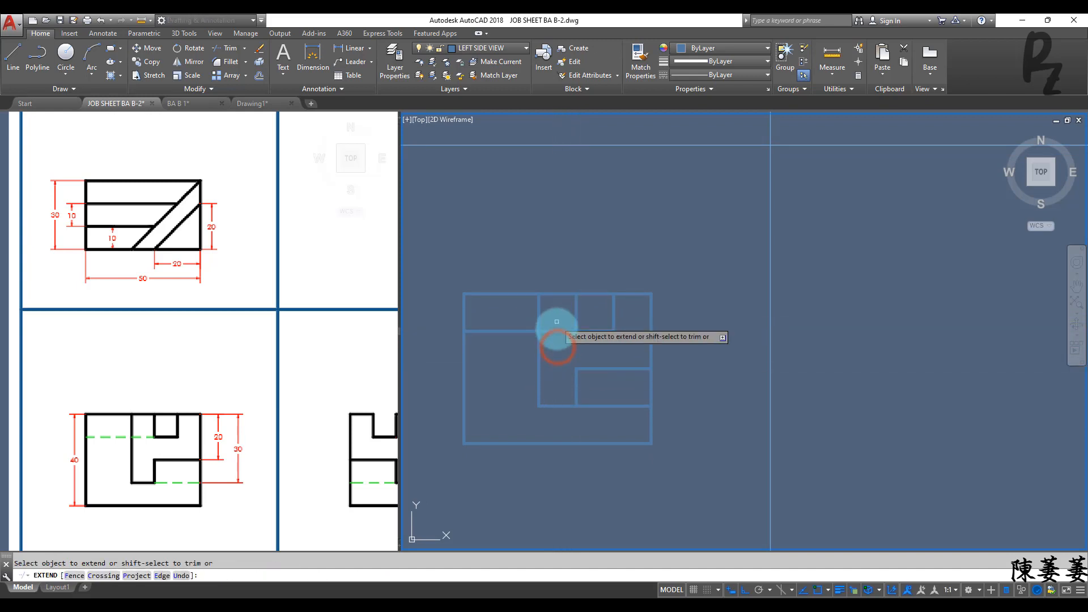
Break the lower inner horizontal line at the short vertical and extend its right part back to that vertical
click(577, 406)
key(Escape)
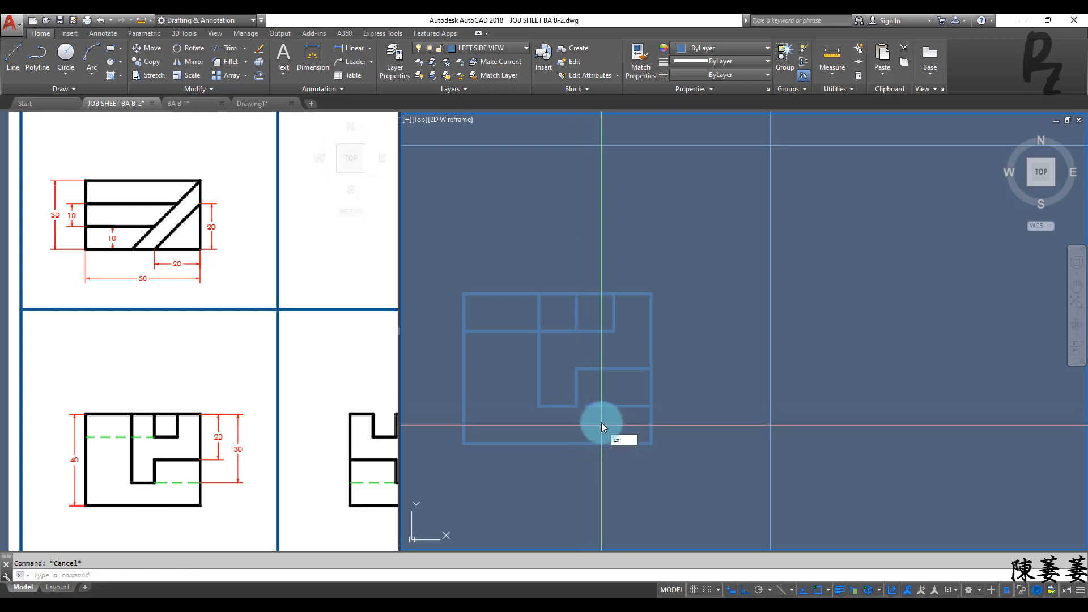
key(Return)
key(Return)
click(609, 420)
click(597, 398)
key(Return)
Move the upper left and lower right inner horizontal pieces to the HIDDENLINE layer and save the drawing
click(622, 415)
click(620, 402)
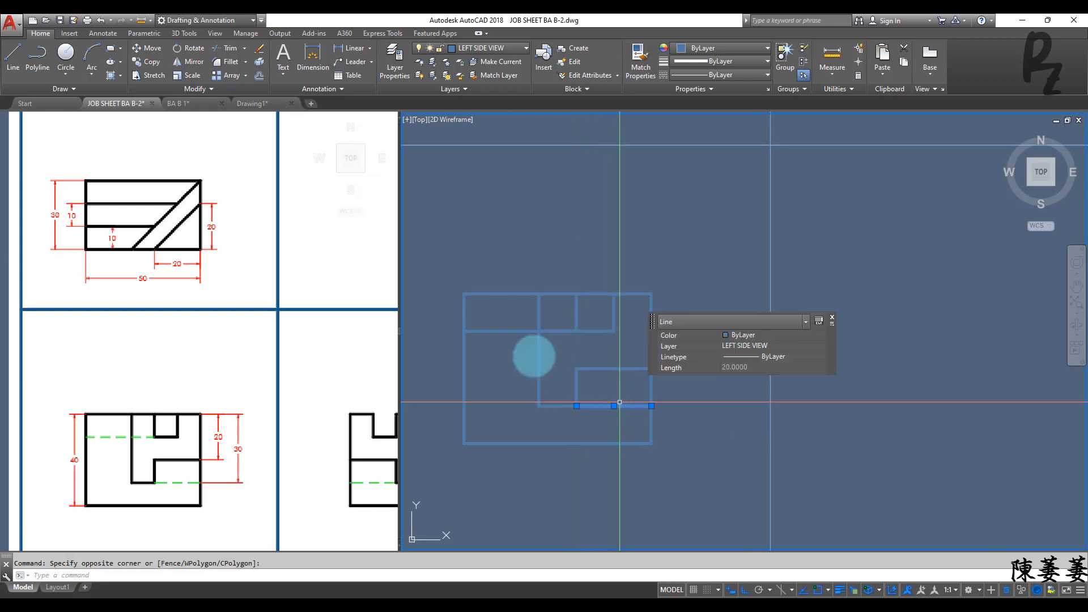
click(566, 331)
click(632, 264)
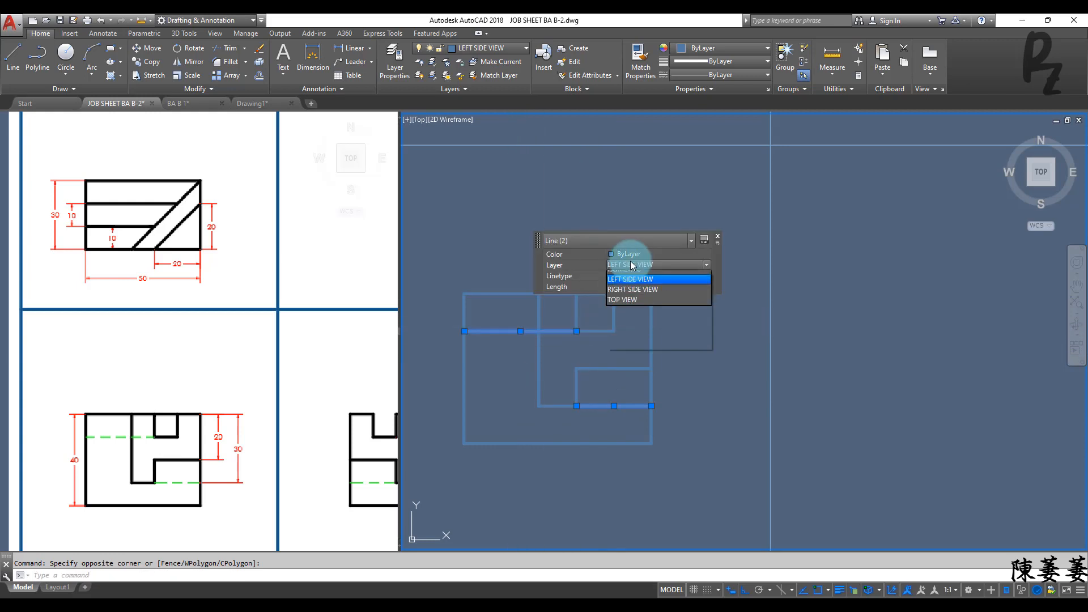
key(Escape)
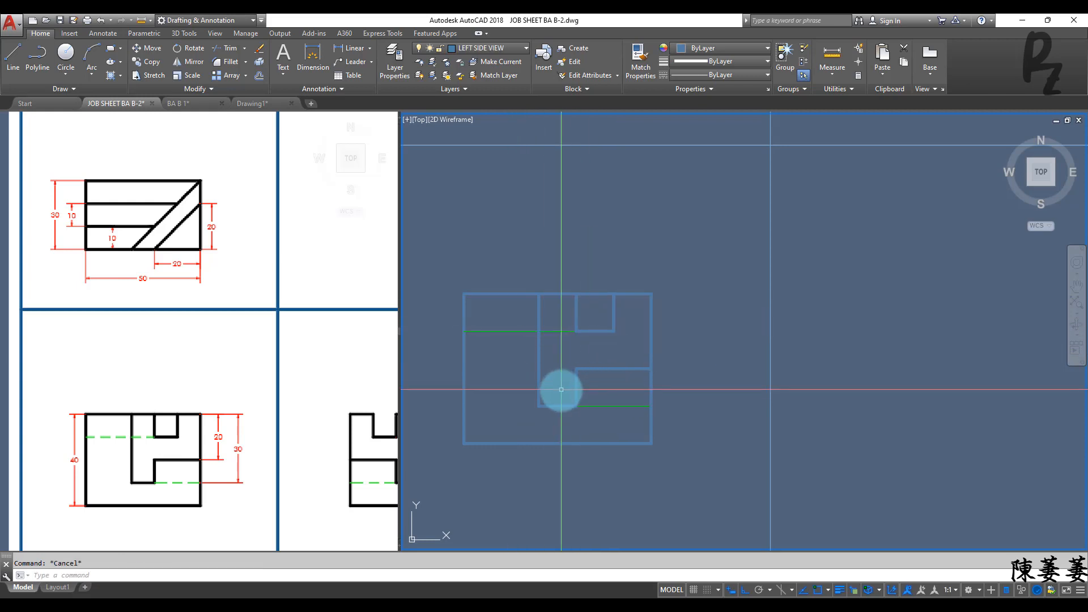
key(ctrl+s)
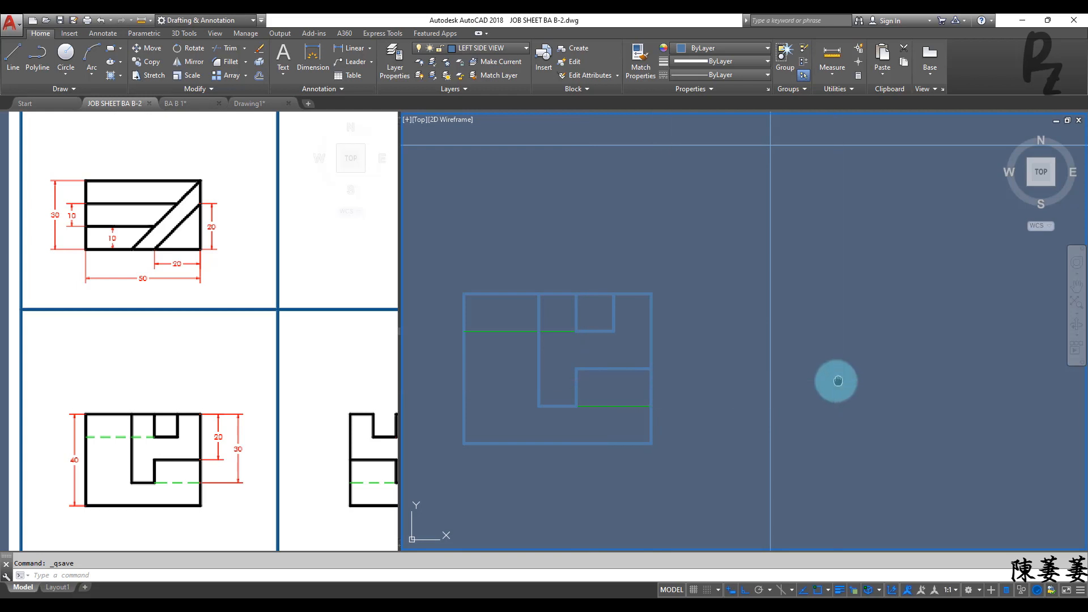
Bring the right side view cell and its reference into view and make RIGHT SIDE VIEW the current layer
middle_drag(837, 382, 564, 376)
click(333, 470)
mouse_move(332, 469)
middle_down()
mouse_move(211, 462)
mouse_move(246, 447)
middle_up()
click(581, 381)
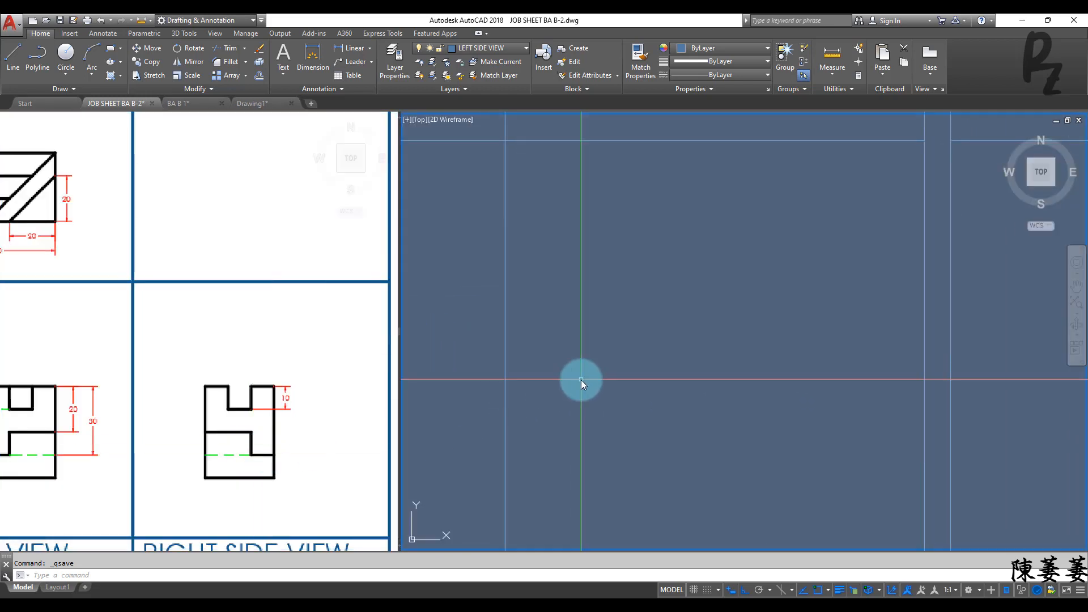
scroll(581, 381, down, 2)
middle_drag(564, 383, 625, 383)
click(490, 49)
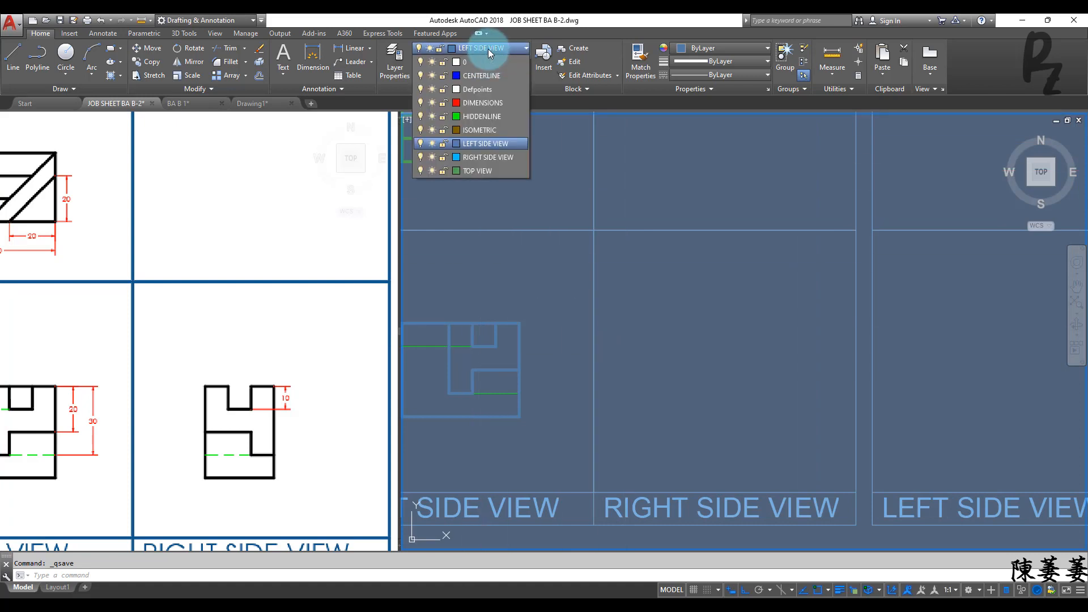
click(484, 158)
Draw a horizontal guide line from the left side view's lower right corner into the RIGHT SIDE VIEW cell, followed by a 40-unit vertical upward
text(l)
key(Return)
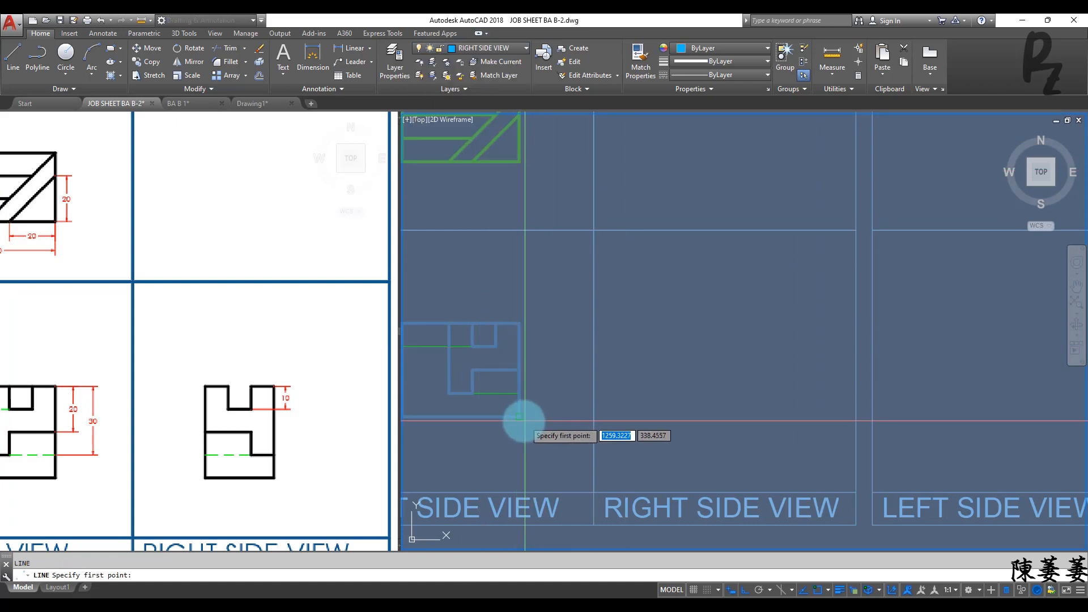
click(521, 418)
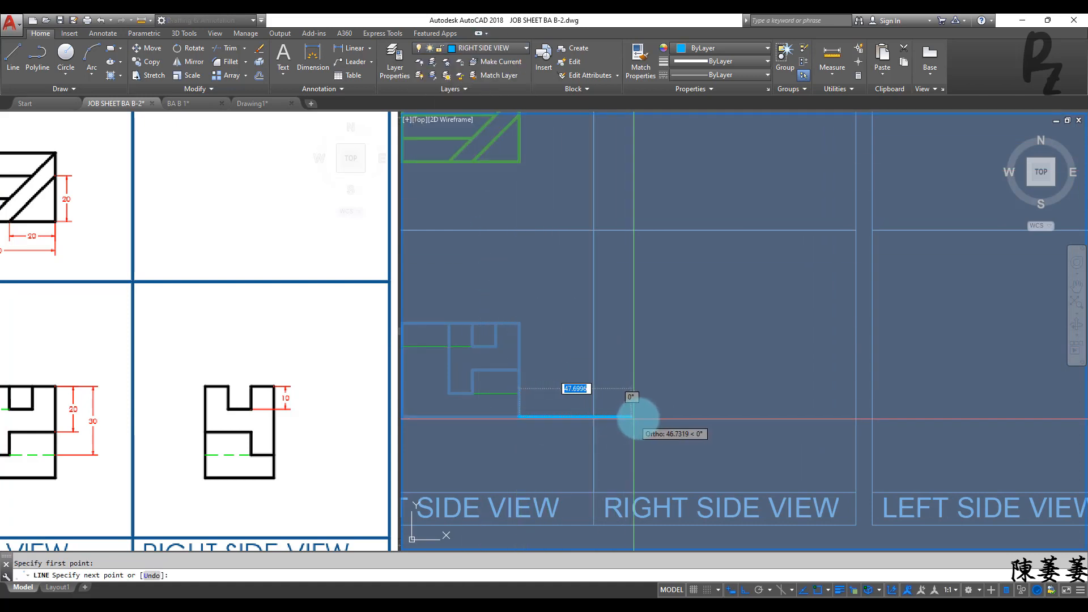
click(665, 418)
text(40)
key(Return)
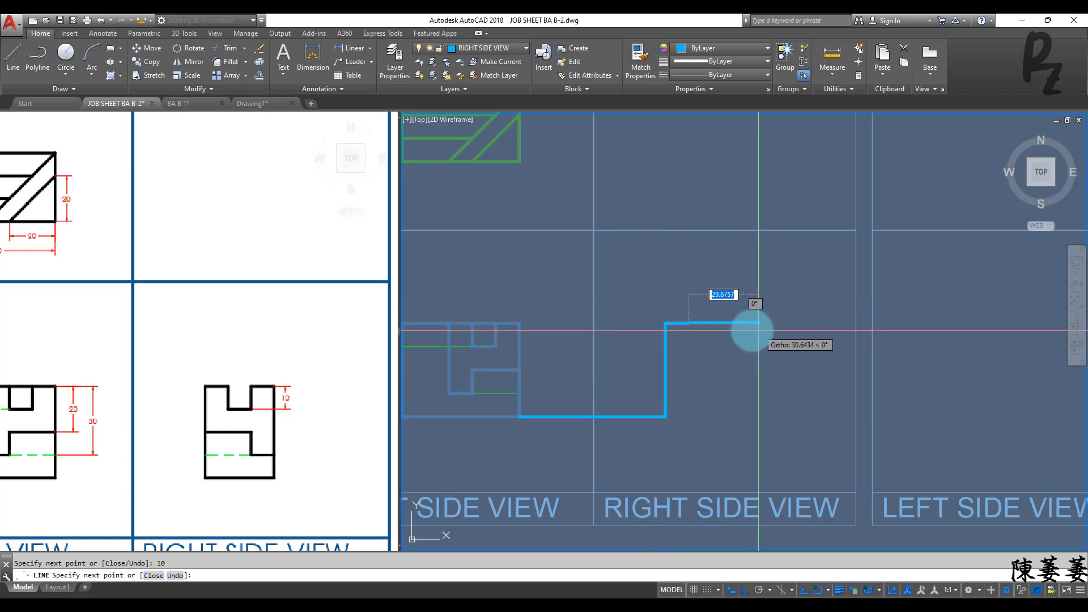
Complete the outline with a centred 10 by 10 notch between 10-unit top edges, a 40-unit right side and a closing bottom edge
key(Return)
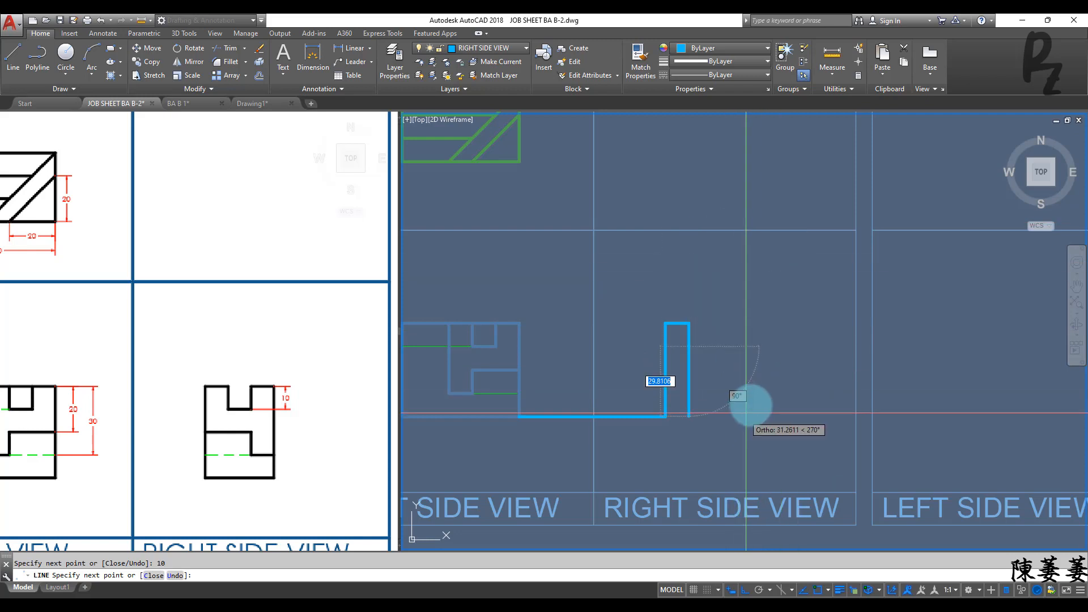
key(Return)
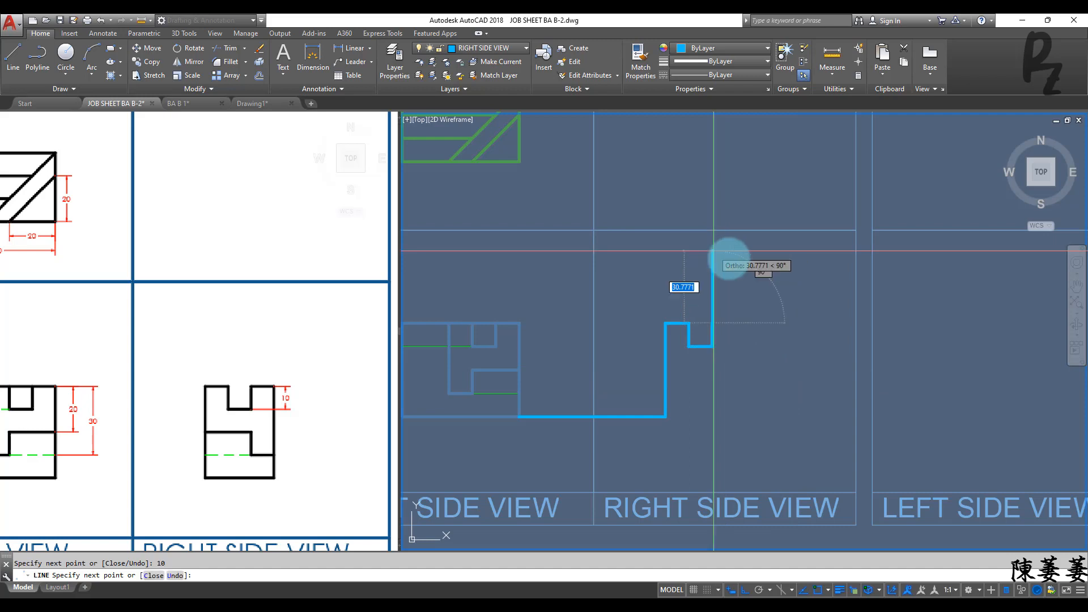
text(10)
key(Return)
key(Return)
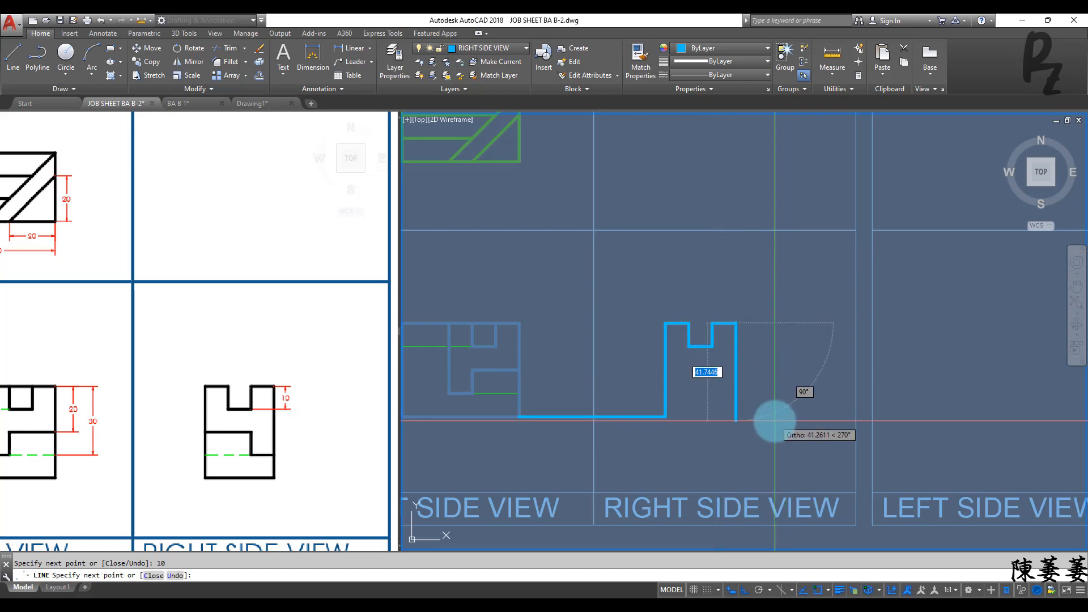
text(40)
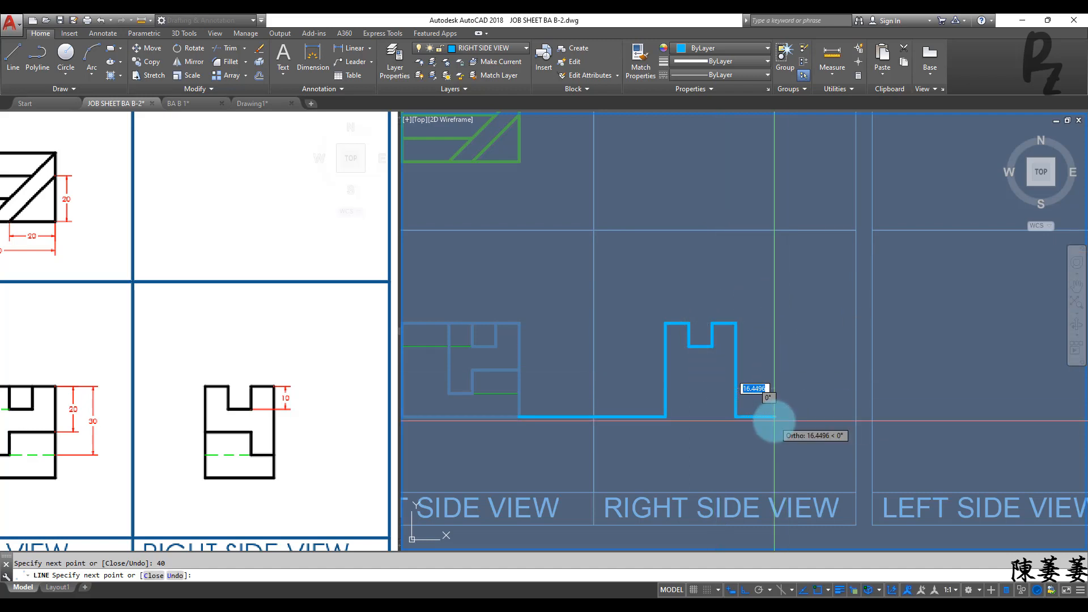
key(Return)
key(Escape)
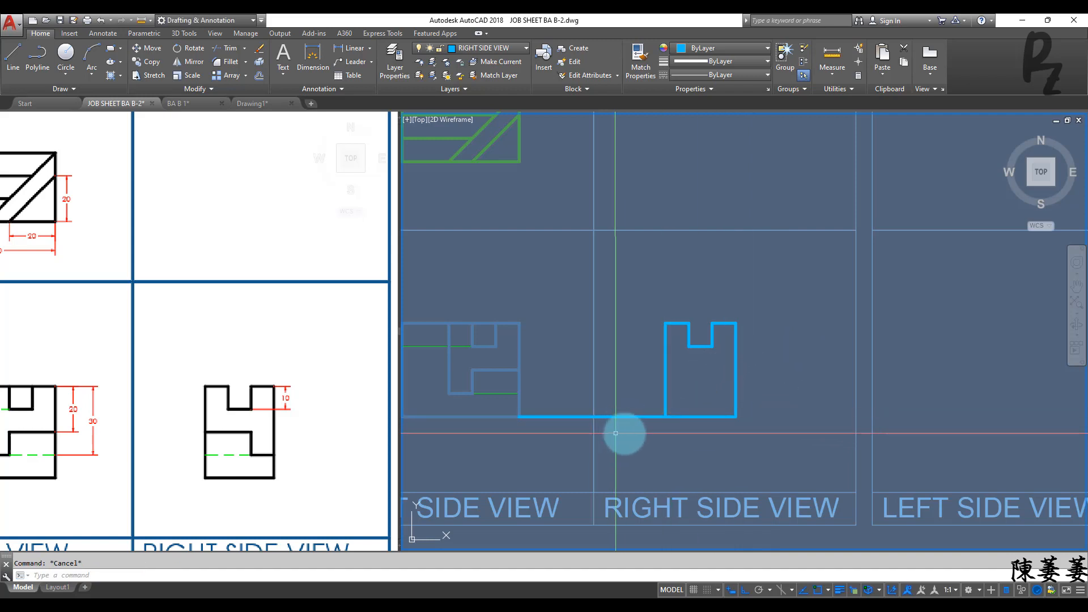
Erase the horizontal guide line between the left and right side views
click(617, 433)
click(610, 383)
text(e)
key(Return)
Offset the right side view's bottom edge upward by 10, and offset the resulting line upward by 10 again
scroll(711, 386, up, 3)
middle_drag(712, 386, 694, 405)
click(725, 453)
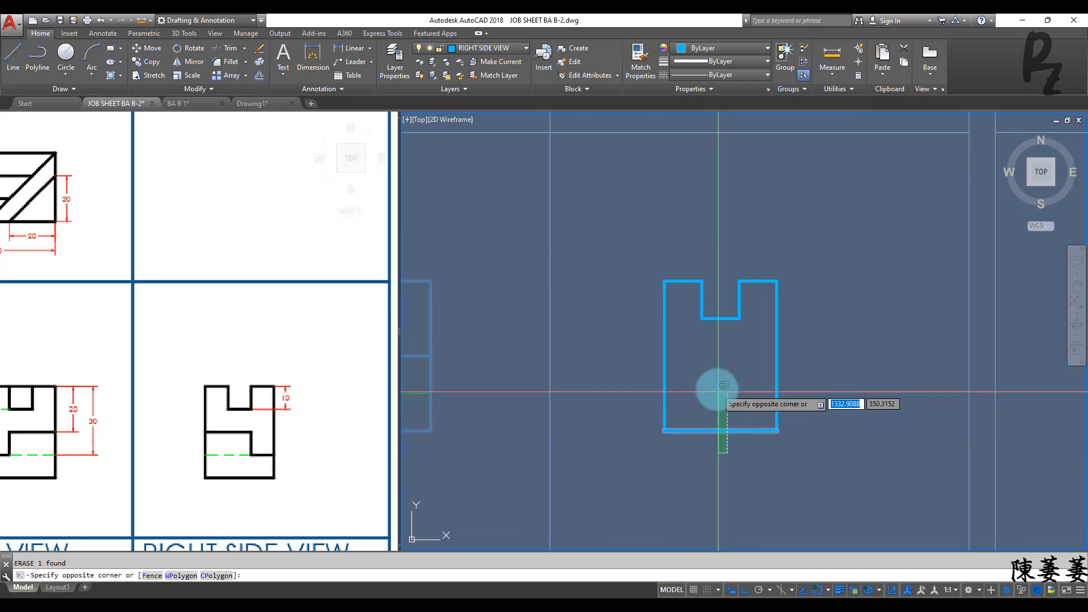
click(717, 389)
text(o)
key(Return)
key(Return)
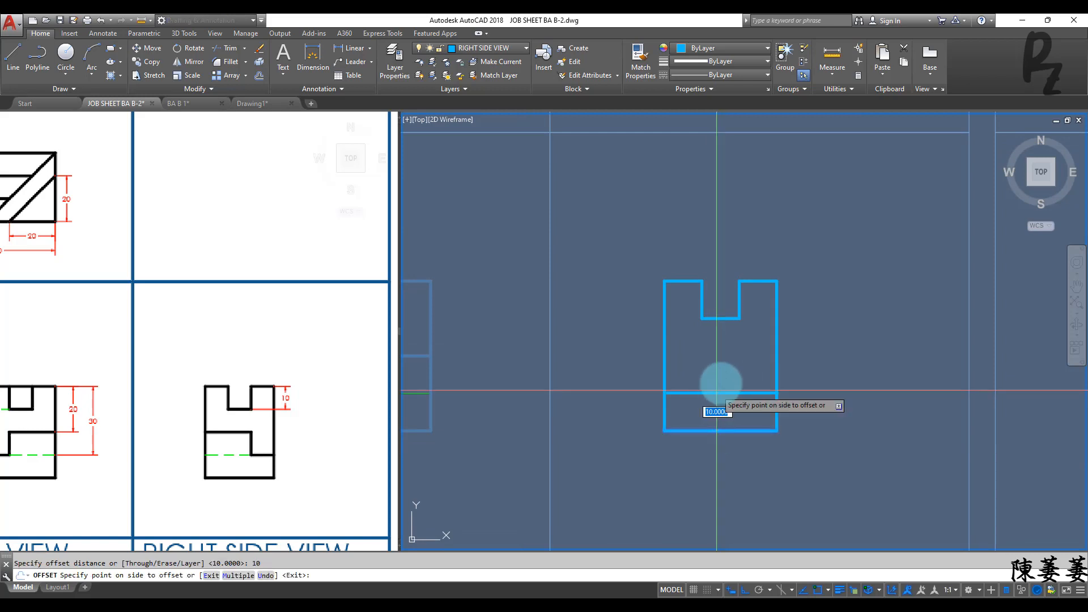
click(721, 383)
click(723, 392)
click(787, 363)
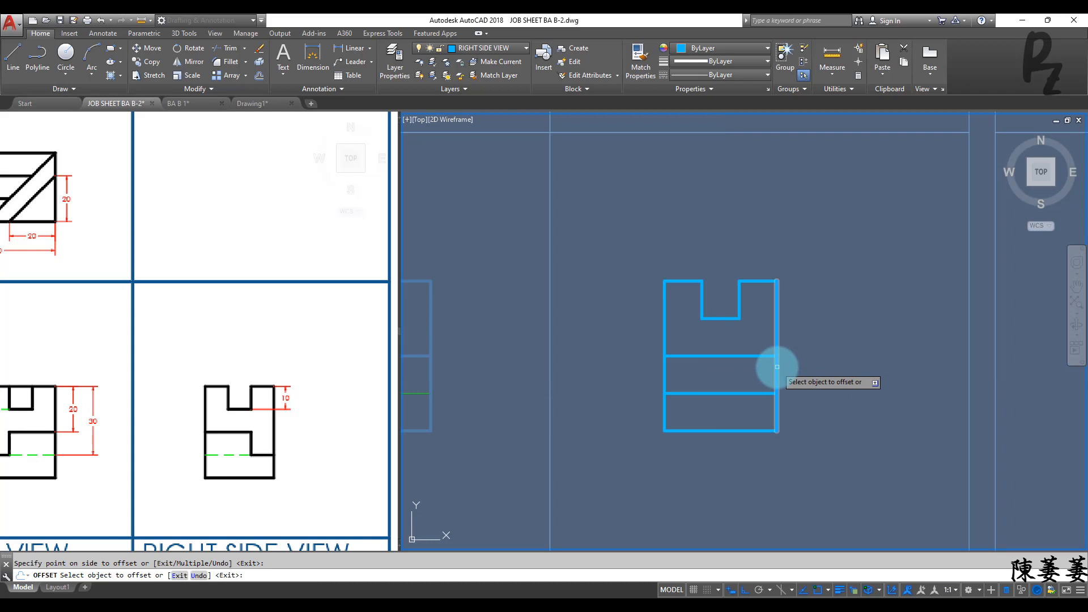
Offset the right side view's right edge inward by 10
click(777, 367)
click(742, 370)
key(Escape)
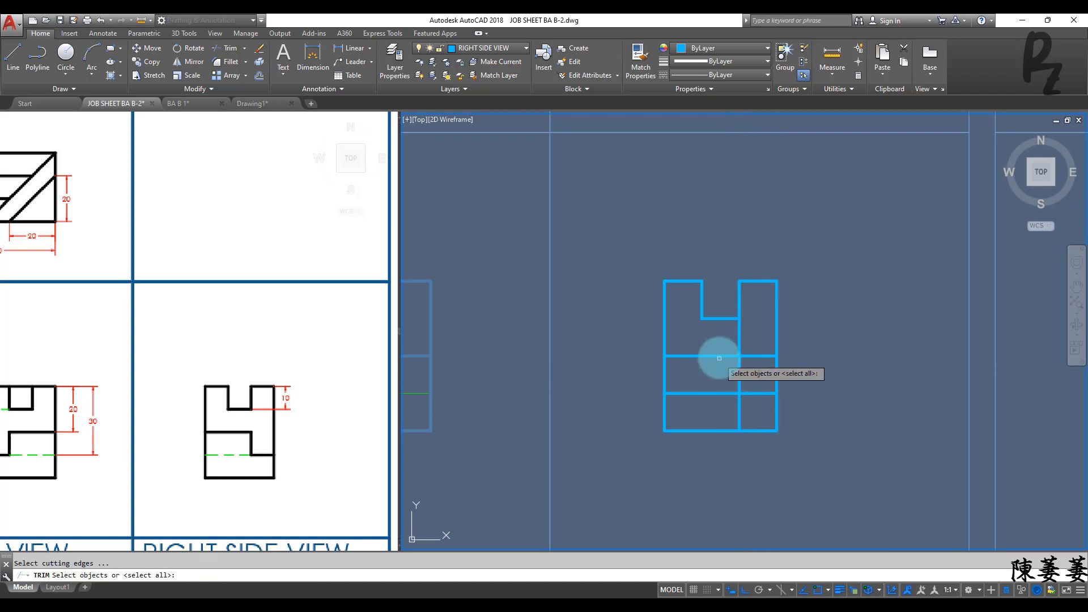
Trim the inner vertical above the upper and below the lower horizontal, and trim the upper horizontal's part right of that vertical
click(740, 346)
key(Return)
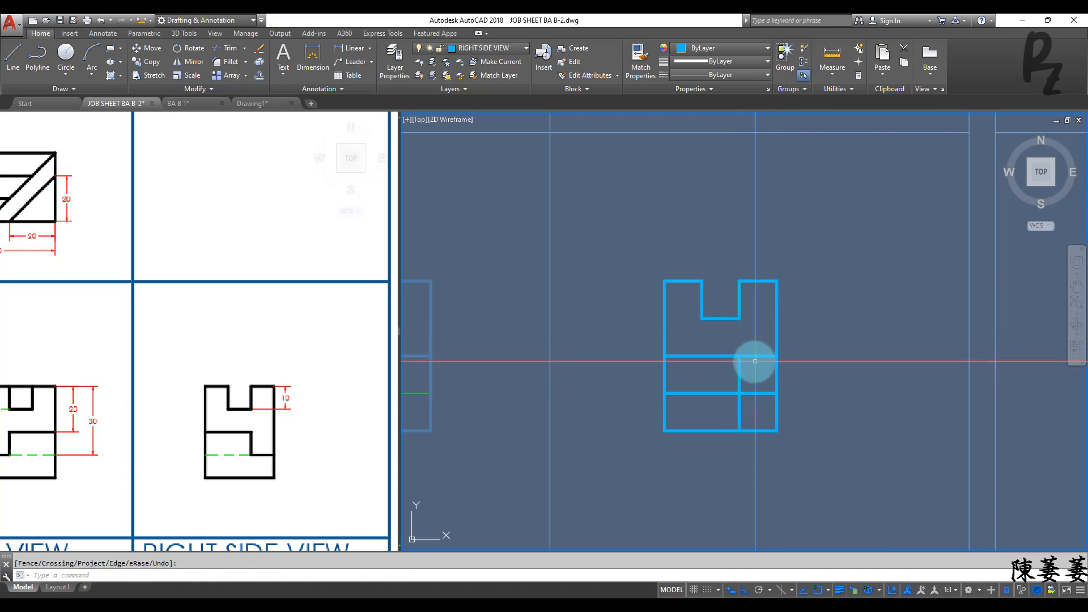
click(760, 370)
click(748, 338)
click(753, 414)
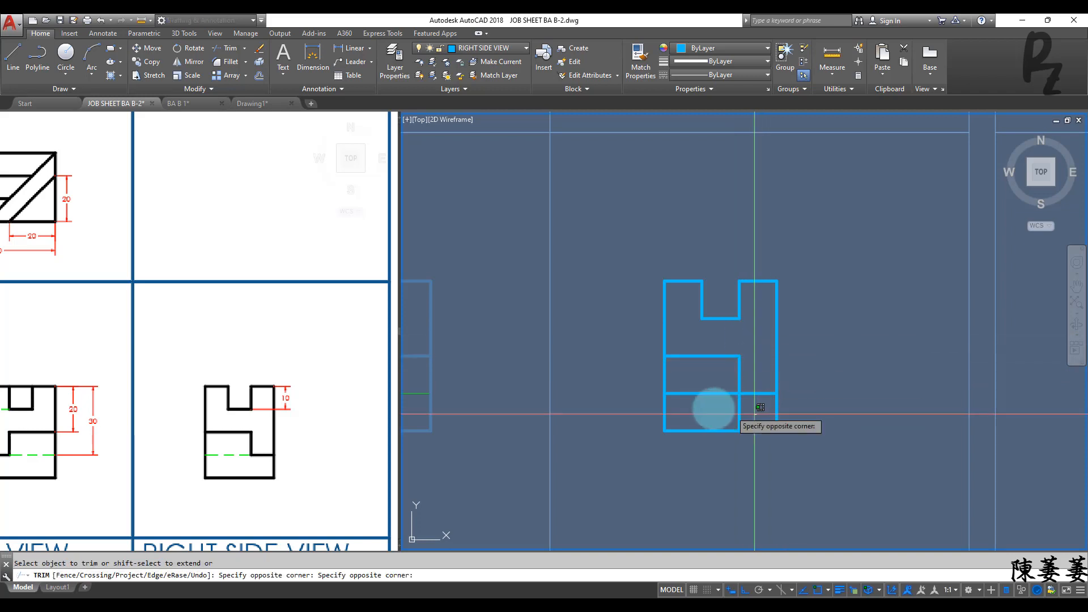
click(723, 420)
key(Escape)
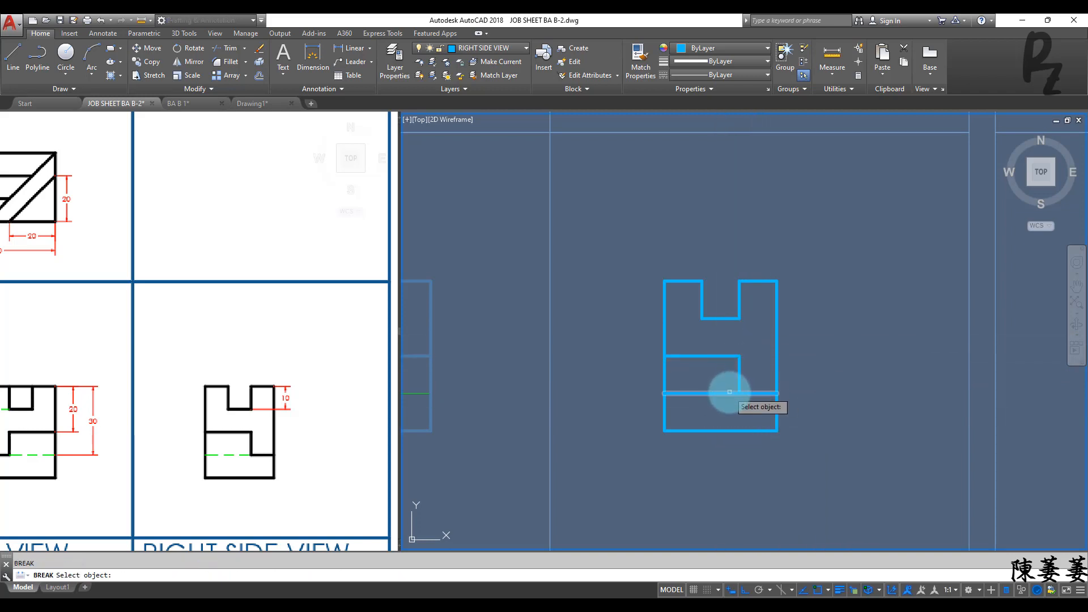
Break the lower inner horizontal at the short vertical and extend its left part back to that vertical
click(729, 392)
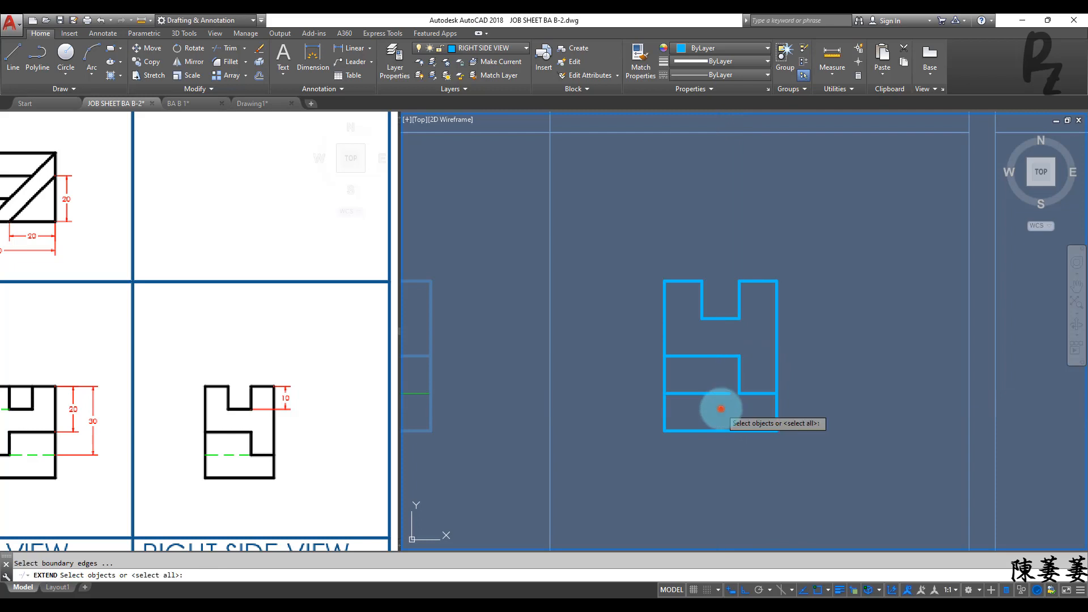
right_click(721, 409)
click(721, 408)
click(700, 379)
key(Escape)
Move the left part of the lower inner horizontal in the right side view to the HIDDENLINE layer
click(710, 407)
click(699, 379)
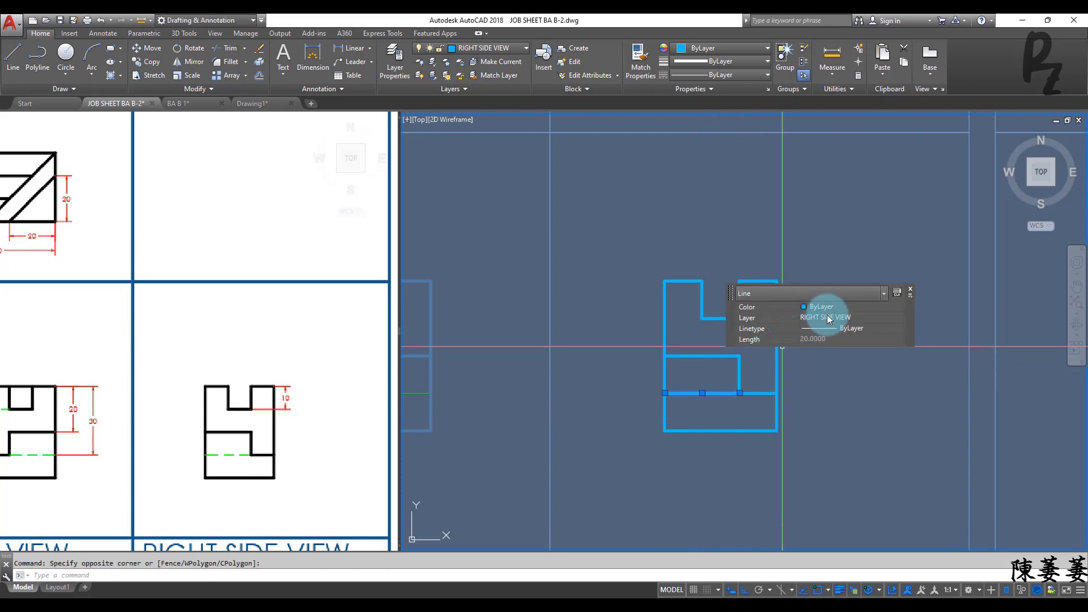
key(Escape)
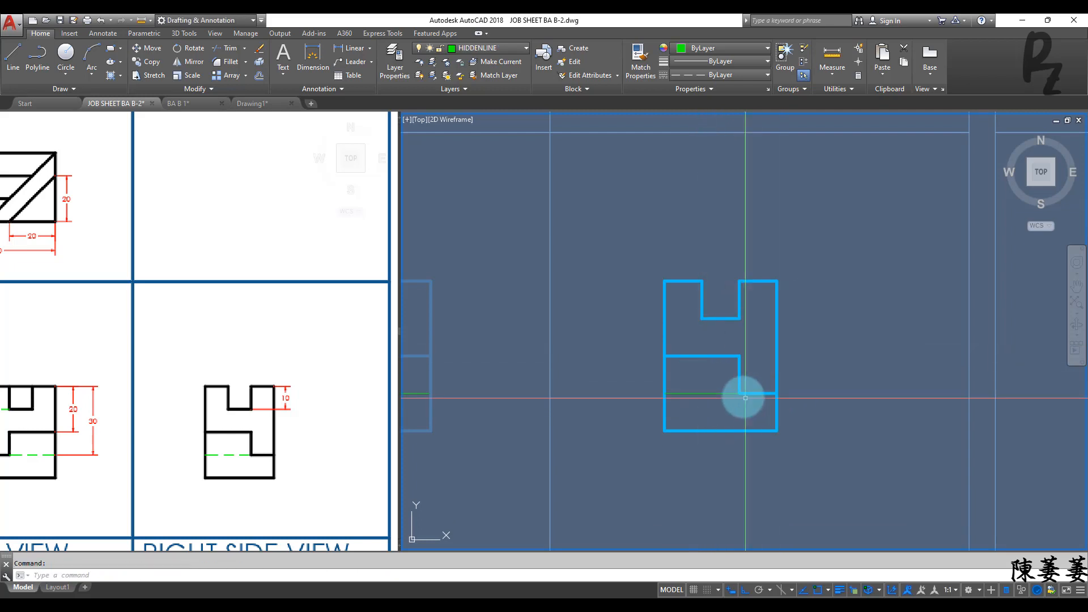
Add a linear dimension between the two inner horizontal lines on the top view's left side, following the reference drawing
scroll(744, 384, down, 3)
scroll(697, 406, up, 2)
middle_drag(698, 406, 717, 423)
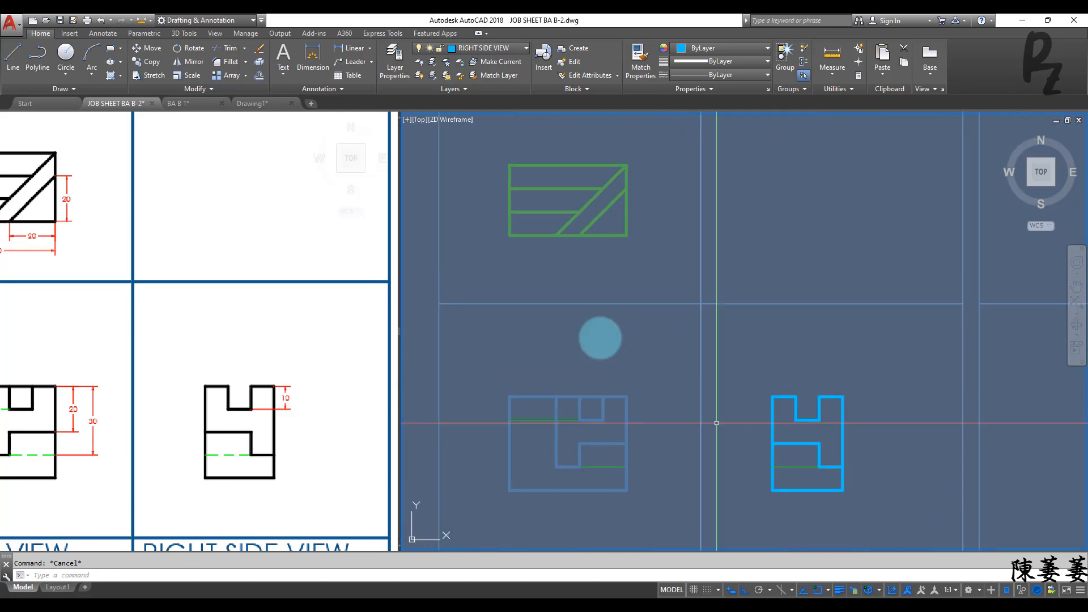
click(103, 34)
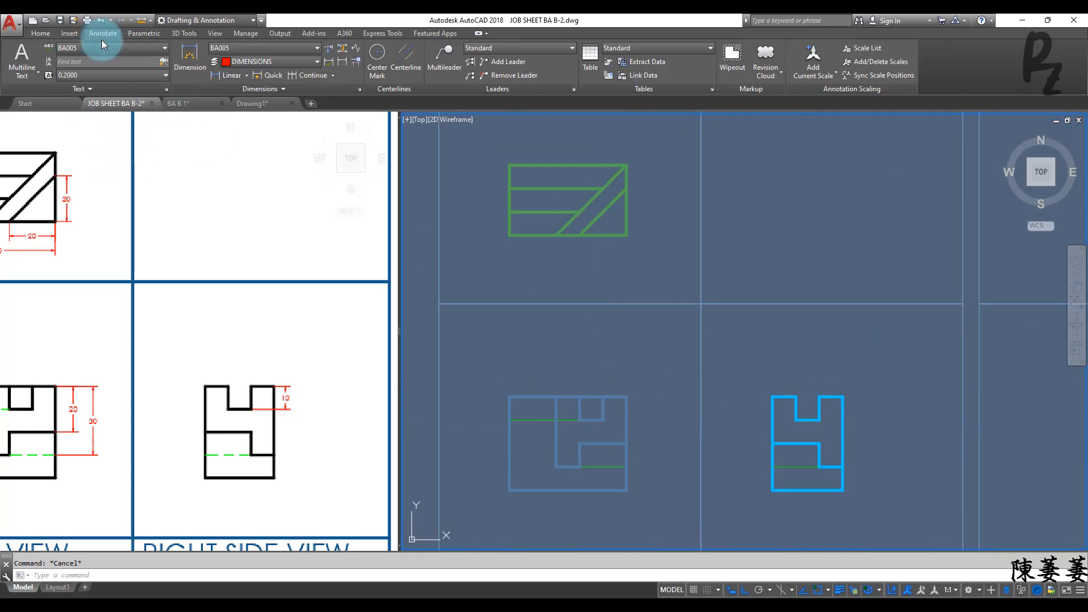
click(133, 212)
mouse_move(134, 213)
middle_down()
mouse_move(229, 233)
mouse_move(260, 226)
middle_up()
click(495, 153)
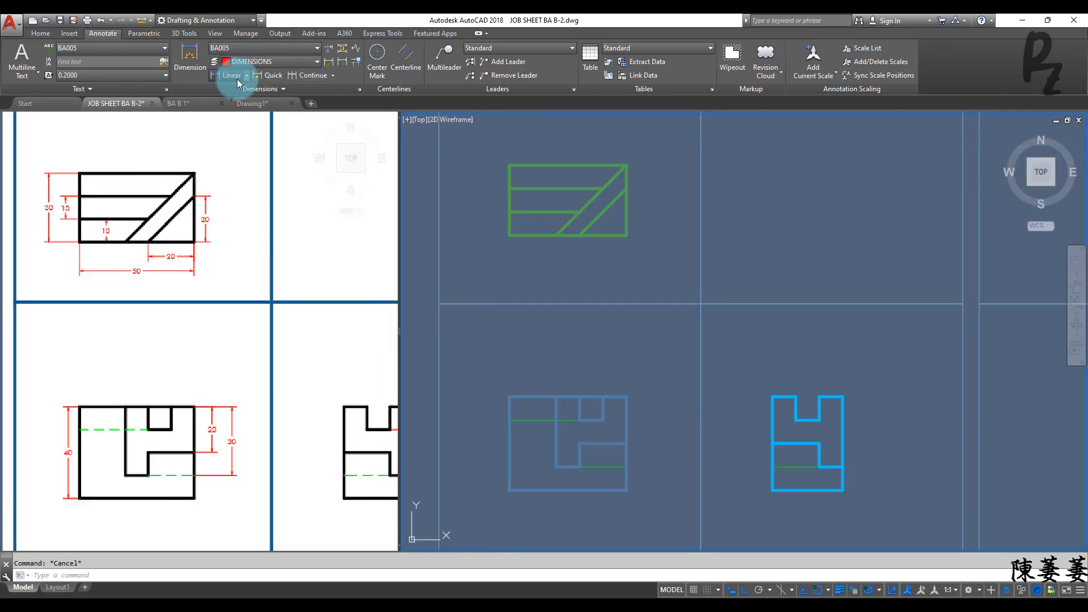
click(237, 79)
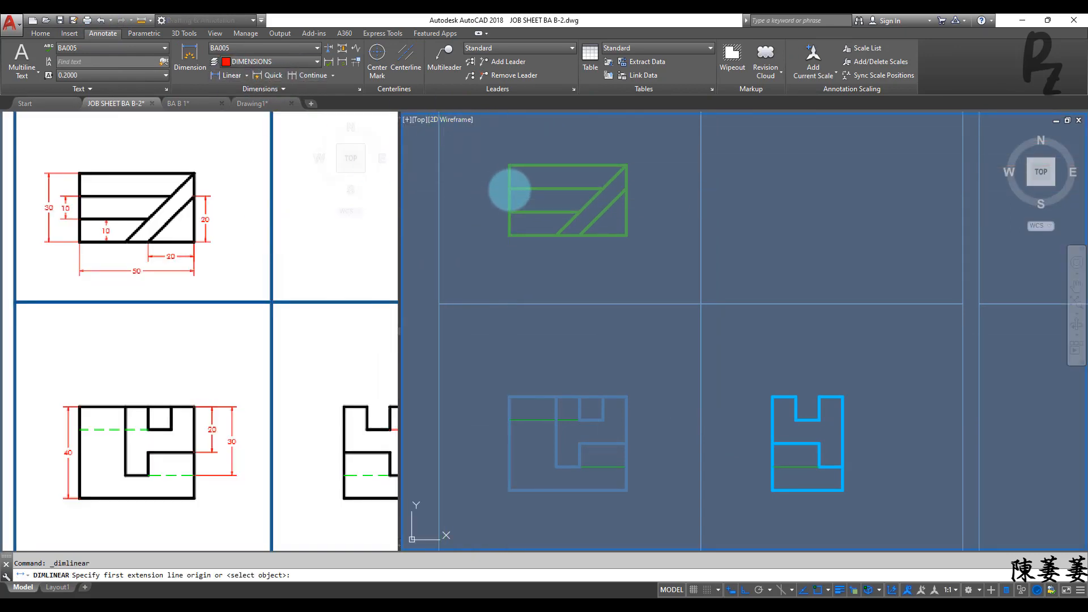
click(509, 188)
click(509, 212)
click(495, 210)
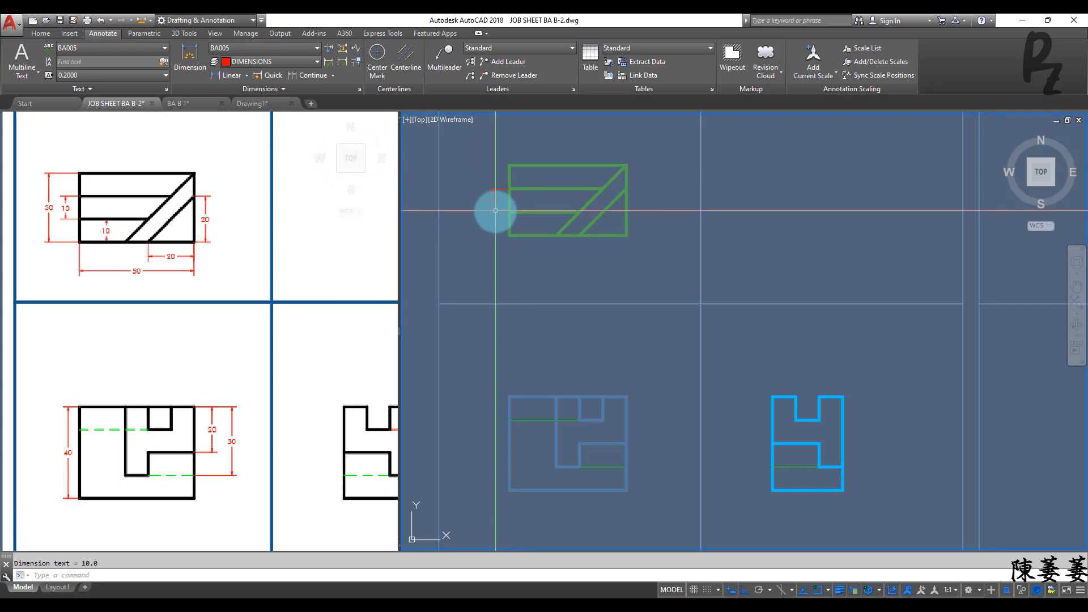
Dimension the distance from the top view's lower inner line to its bottom edge, aligned with the existing left-side dimension
scroll(495, 210, up, 5)
key(Return)
click(531, 212)
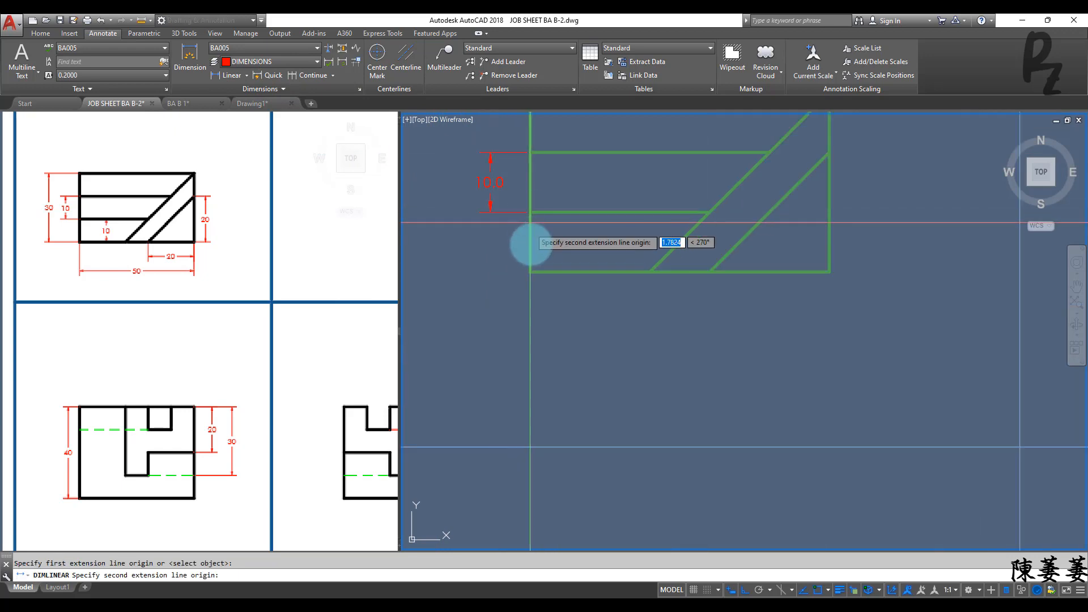
click(530, 271)
click(490, 211)
Dimension the top view's overall height, placed outside the two smaller left-side dimensions
scroll(515, 229, down, 2)
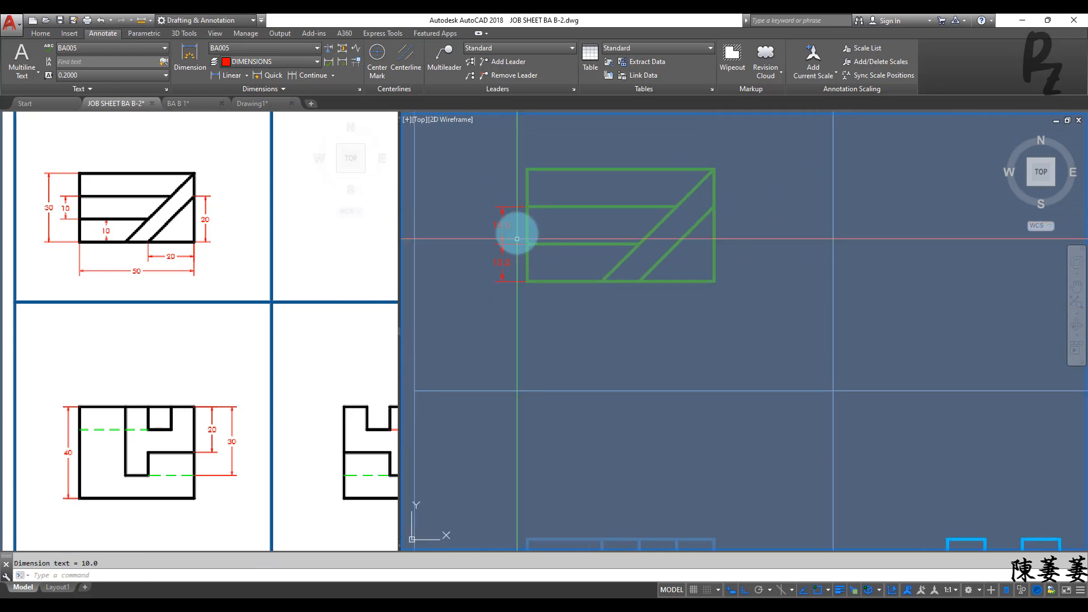
key(Return)
click(527, 169)
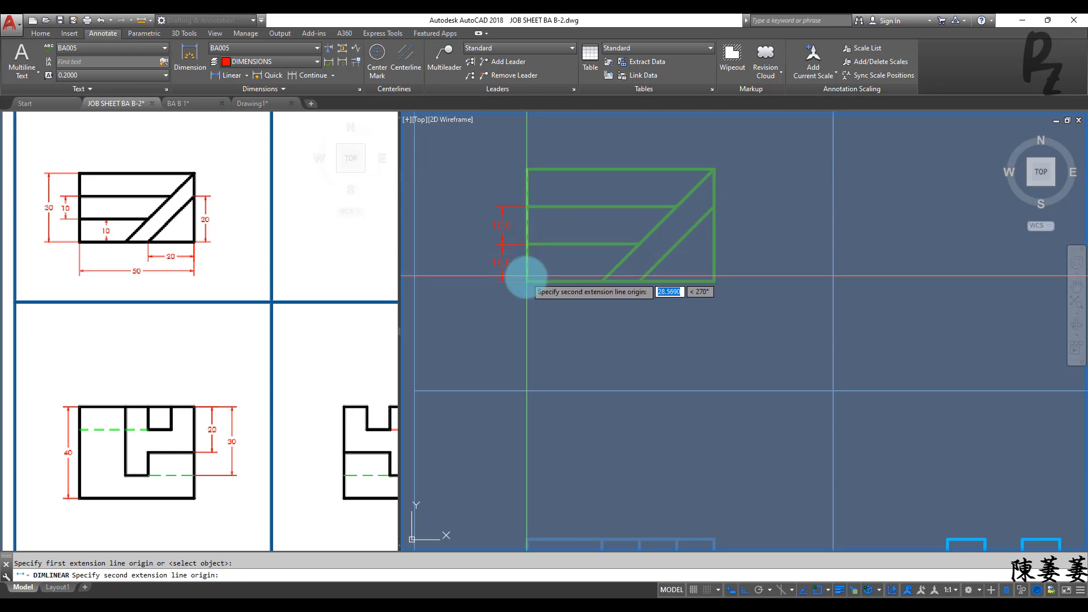
click(527, 282)
click(466, 282)
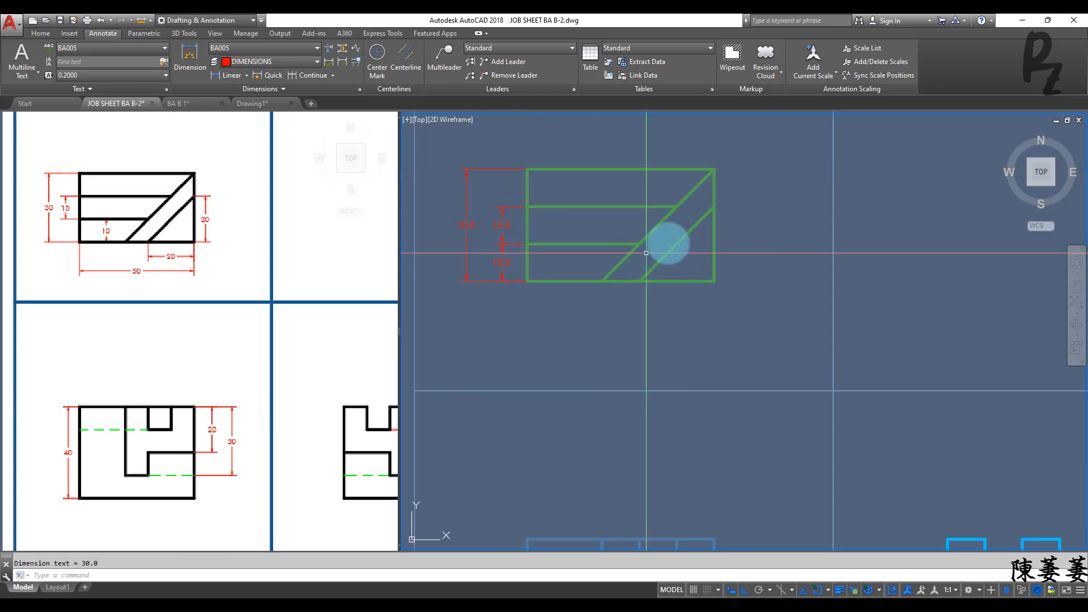
Dimension the height from the top view's lower right corner to the lower diagonal's upper end, on the right side
scroll(709, 229, up, 2)
key(Return)
click(714, 194)
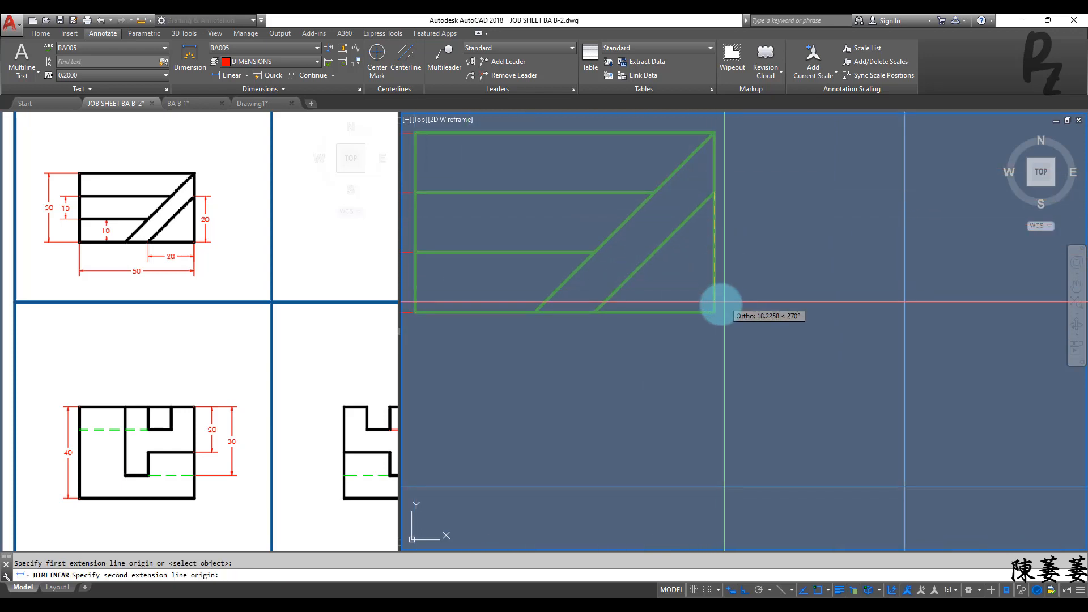
click(714, 311)
click(755, 306)
Dimension the horizontal distance from the lower diagonal's foot to the top view's lower right corner, just below the view
key(Return)
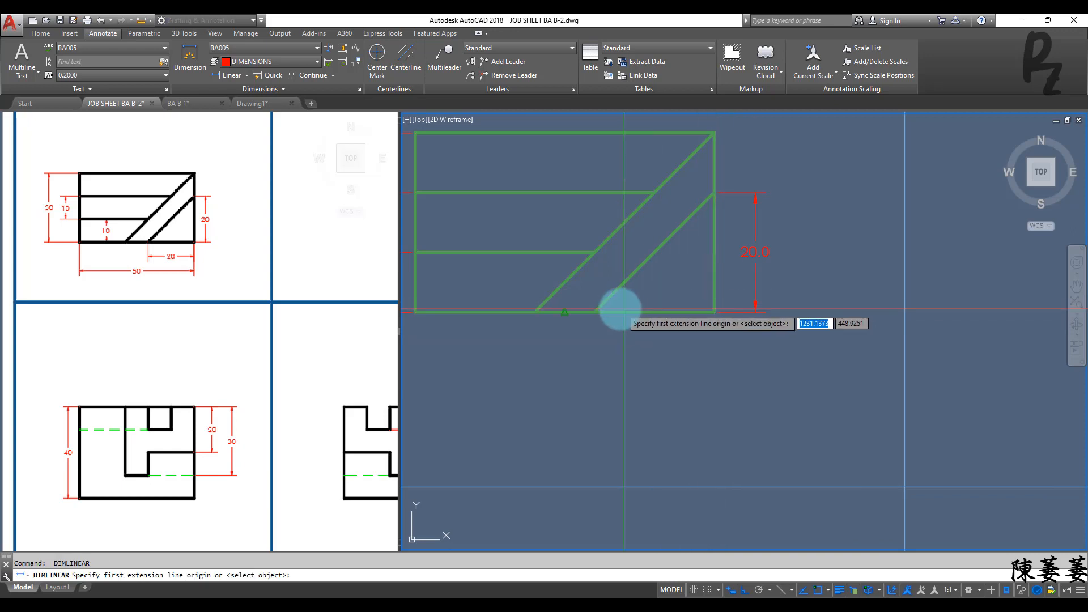
click(594, 311)
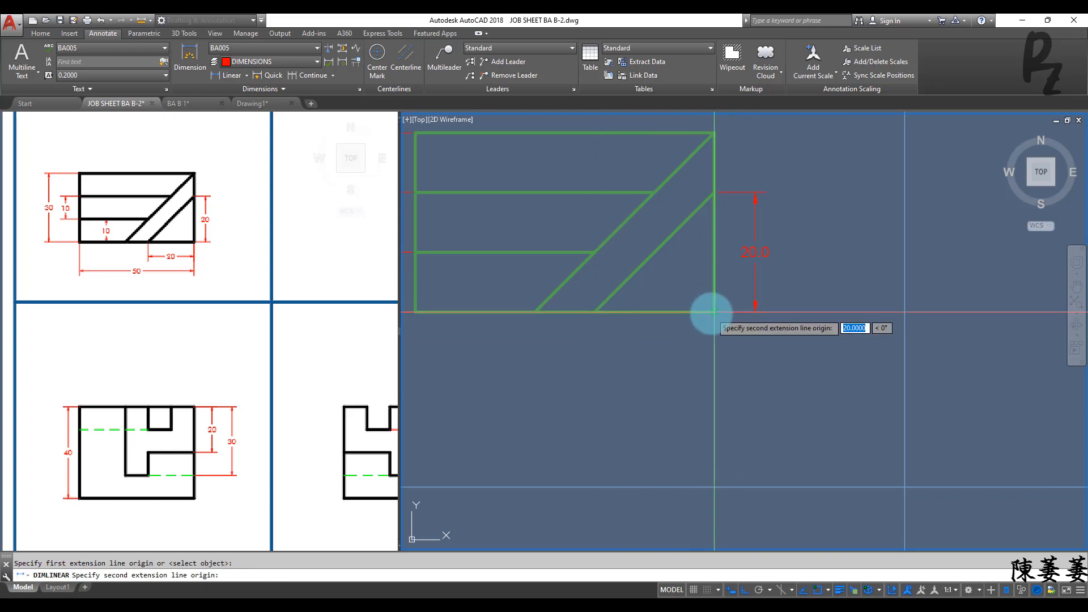
click(714, 311)
click(596, 336)
Dimension the top view's overall width, placed below the shorter horizontal dimension
key(Return)
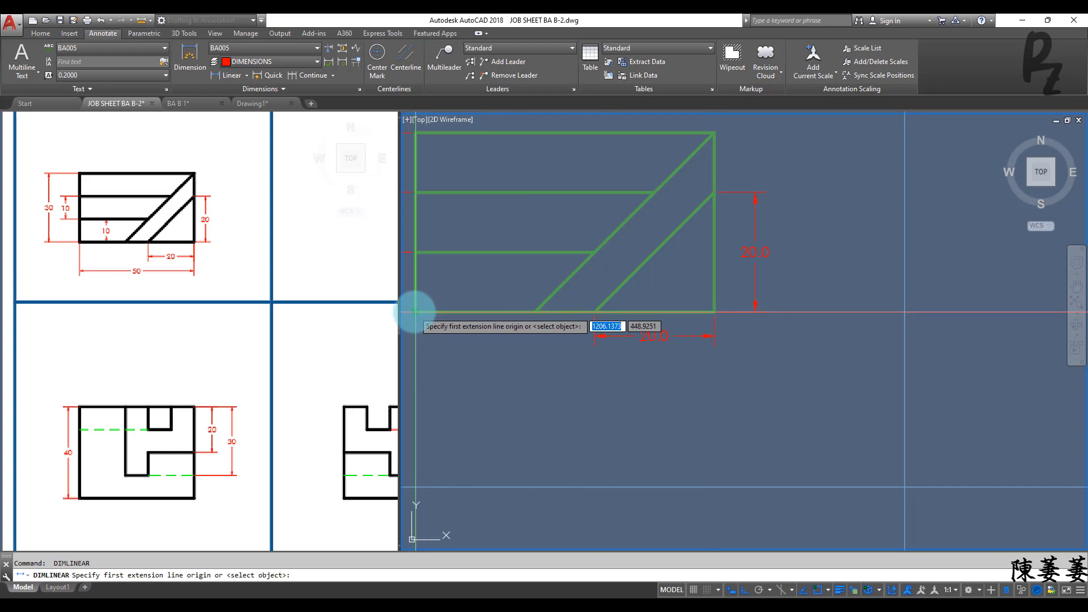
click(415, 311)
click(714, 311)
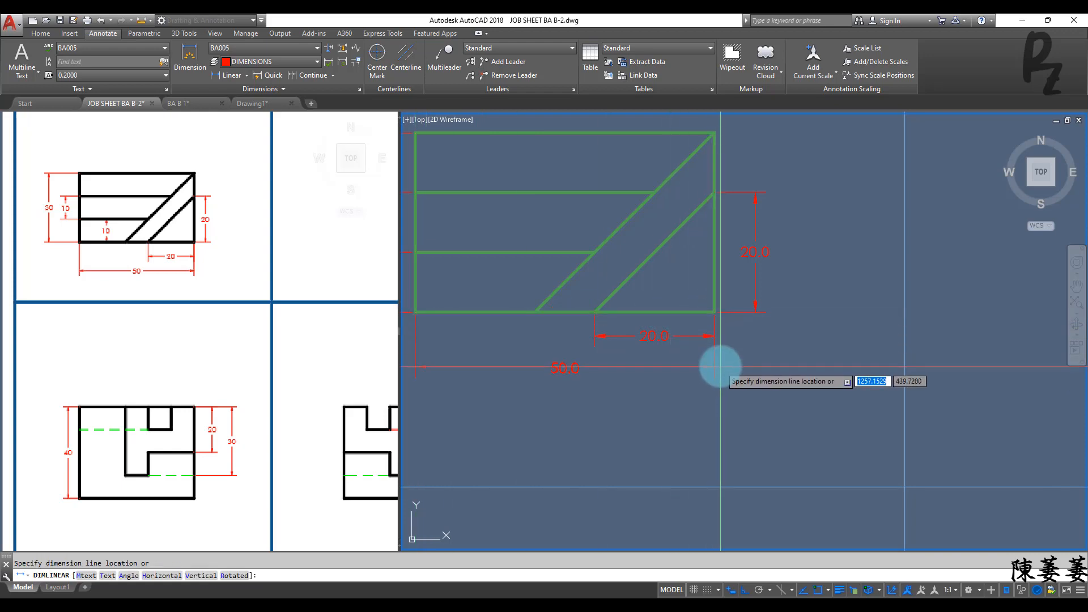
click(717, 365)
Dimension the left side view's overall height along its left edge
middle_drag(704, 456, 750, 410)
key(Return)
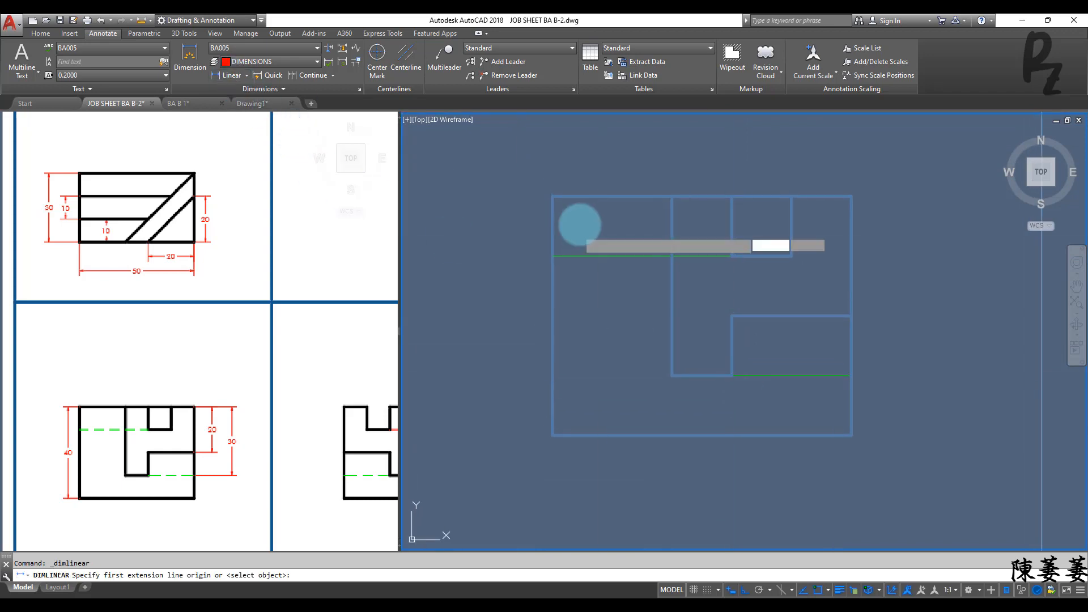
click(552, 198)
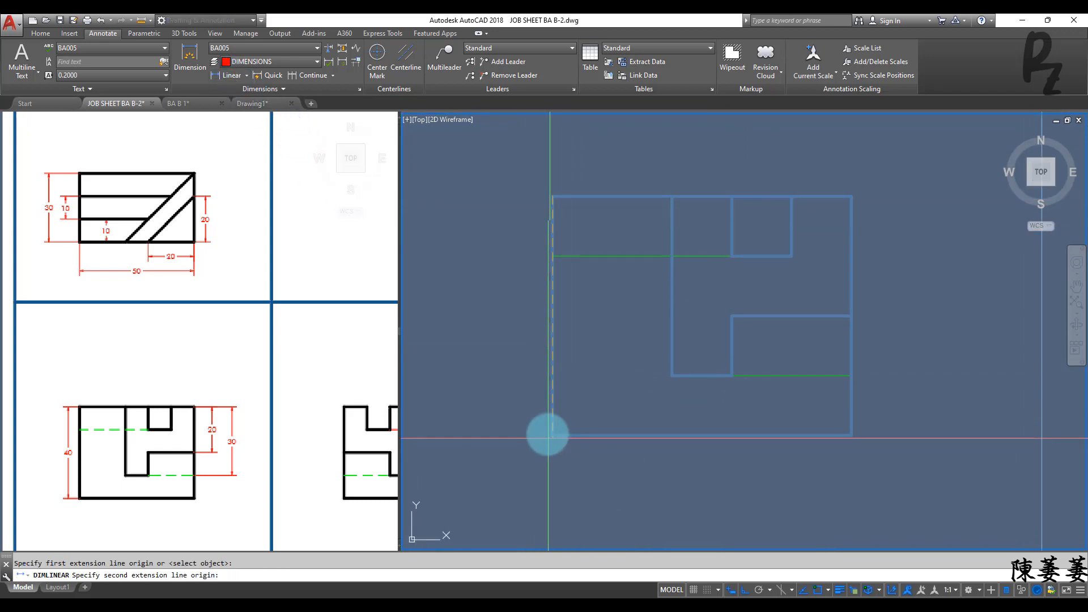
click(553, 435)
click(507, 430)
key(Return)
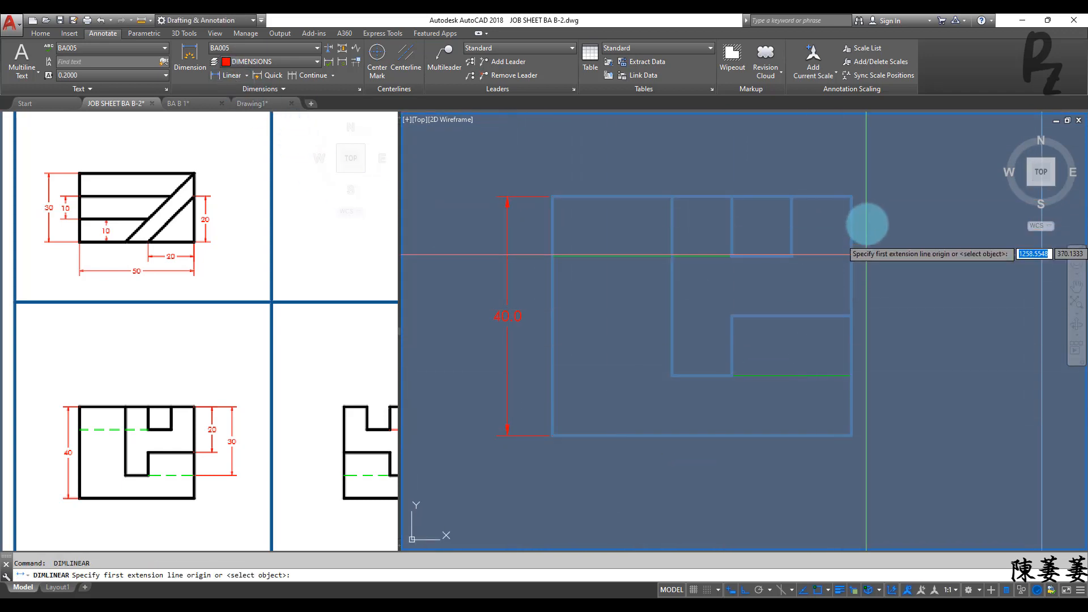
Dimension the left side view from its upper right corner down to the step's top edge, placed beside the right edge
click(852, 199)
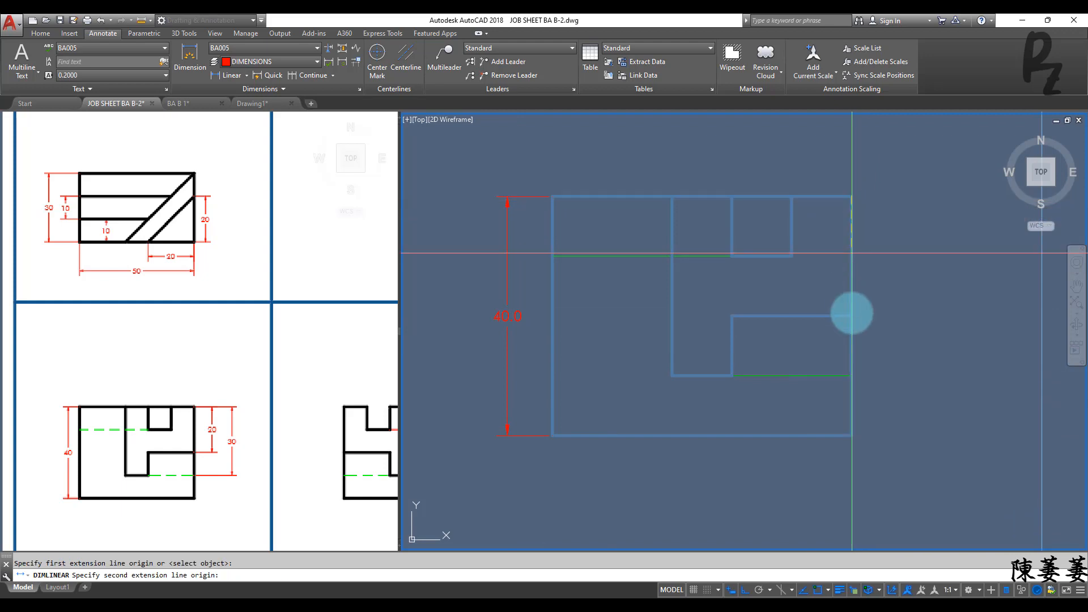
click(851, 313)
click(884, 311)
Dimension the left side view from its upper right corner to the lower hidden line's level, placed outside the shorter vertical dimension
key(Return)
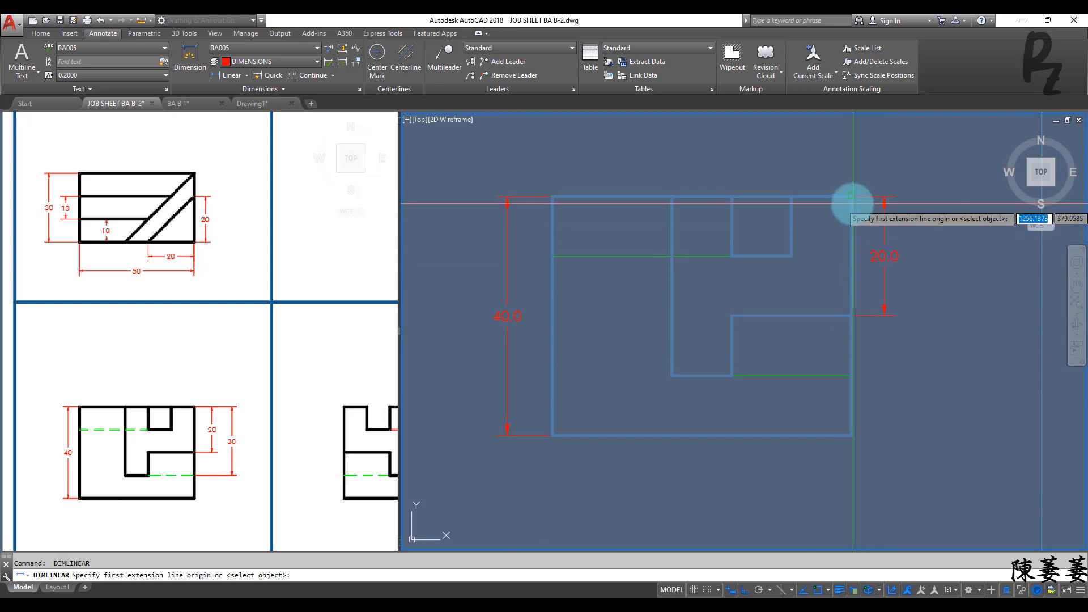
click(851, 199)
click(851, 374)
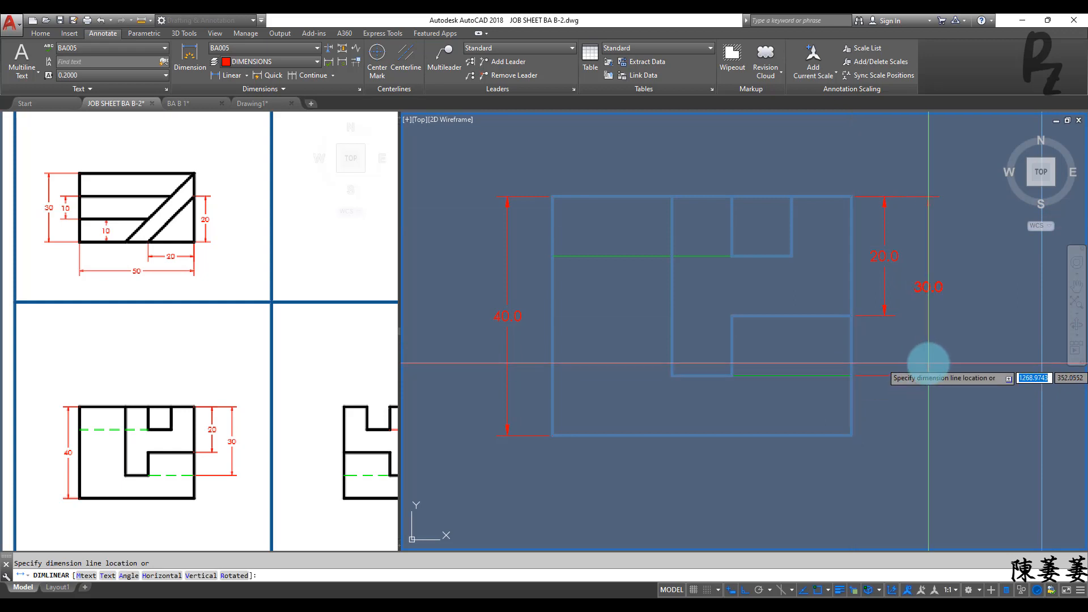
click(932, 361)
scroll(932, 361, down, 2)
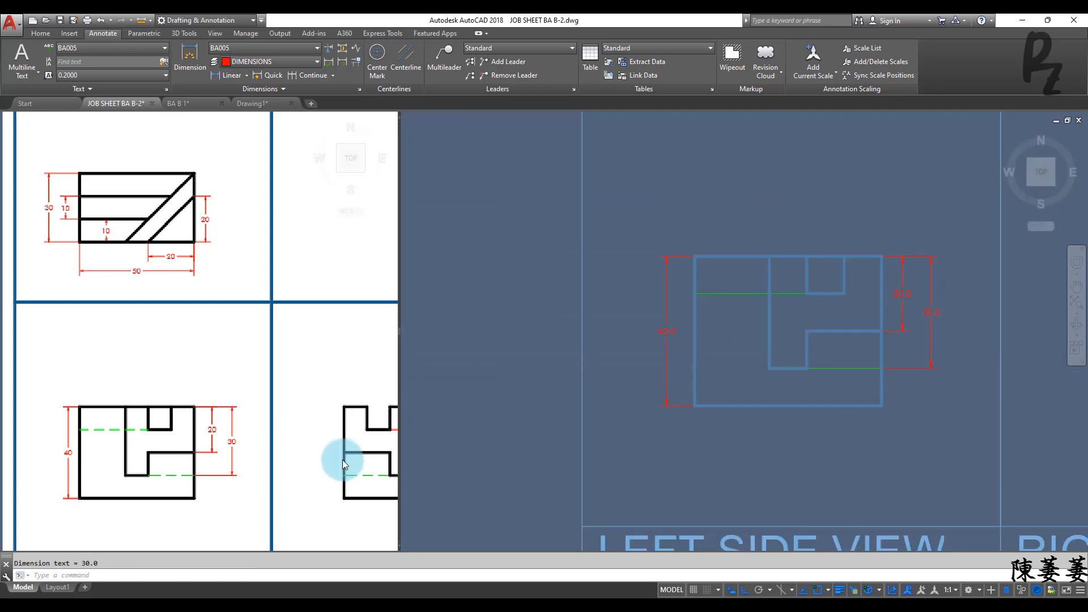
Dimension the depth of the right side view's upper notch with a linear dimension beside the view's right edge
middle_drag(342, 460, 189, 437)
click(925, 428)
middle_drag(926, 429, 583, 430)
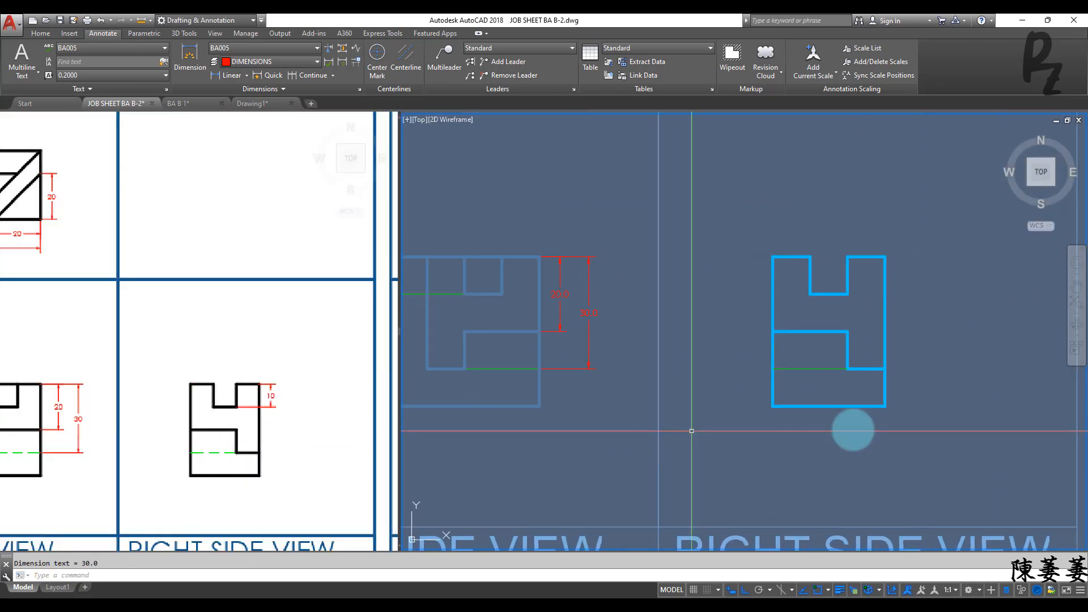
middle_drag(692, 431, 599, 447)
click(128, 135)
click(226, 76)
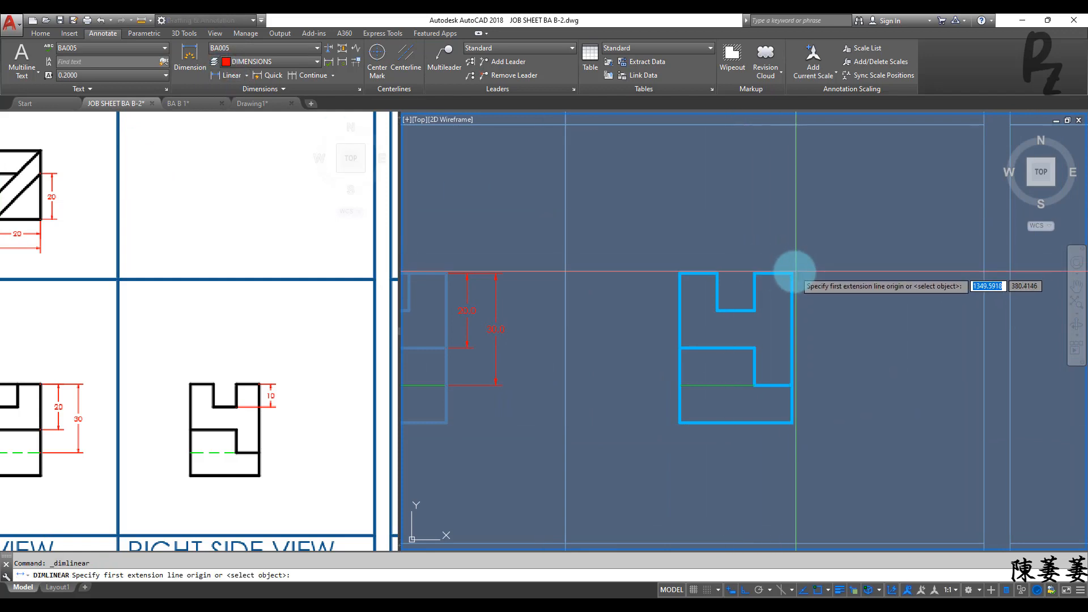
click(792, 274)
click(754, 310)
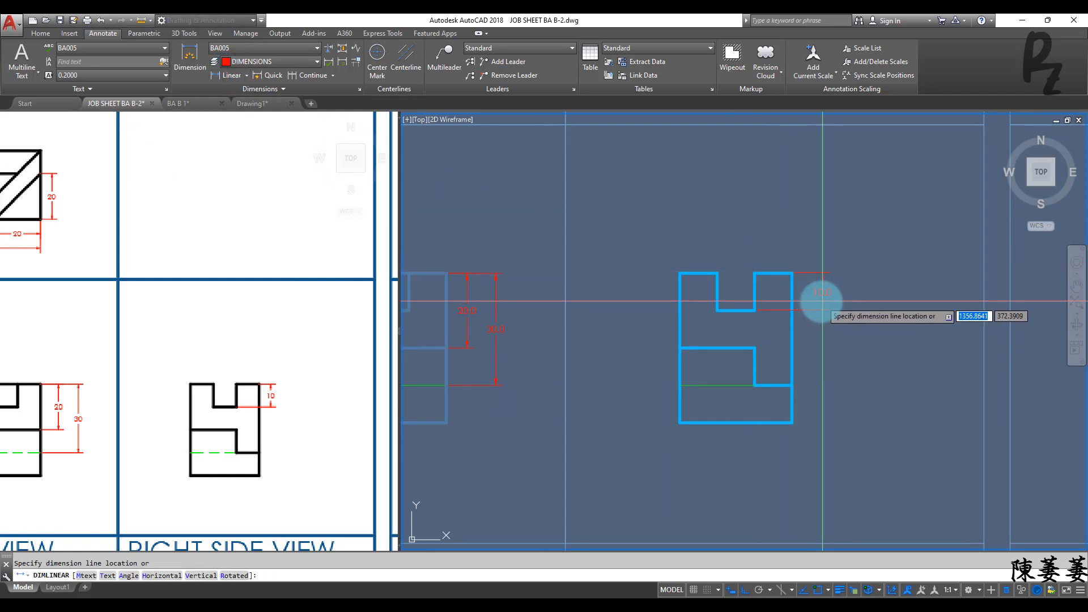
click(821, 303)
Make the ISOMETRIC layer current
scroll(821, 302, down, 4)
middle_drag(805, 251, 784, 366)
middle_drag(784, 287, 758, 292)
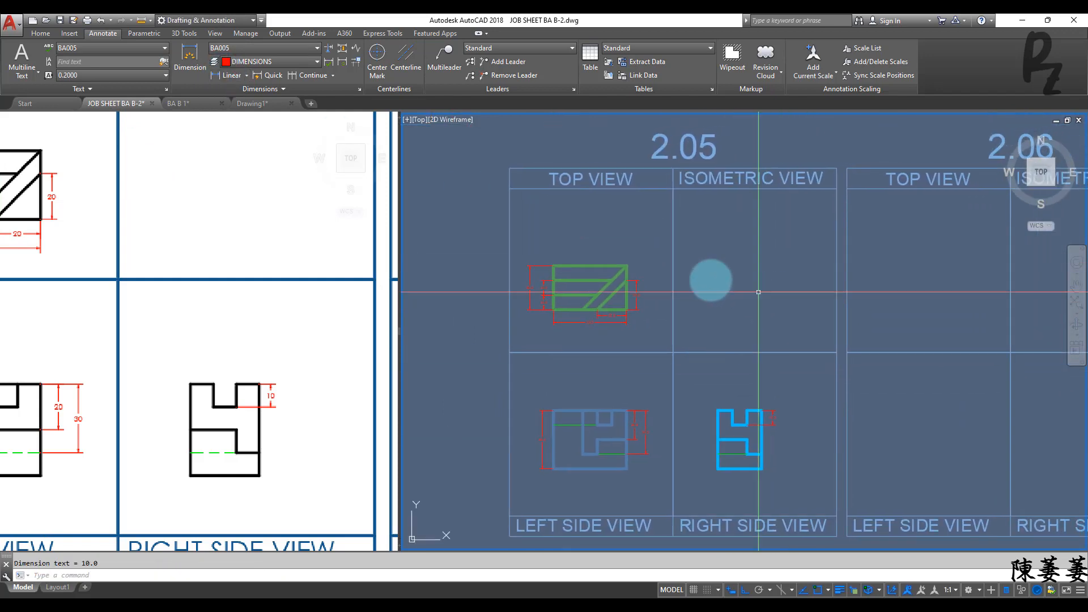
click(41, 34)
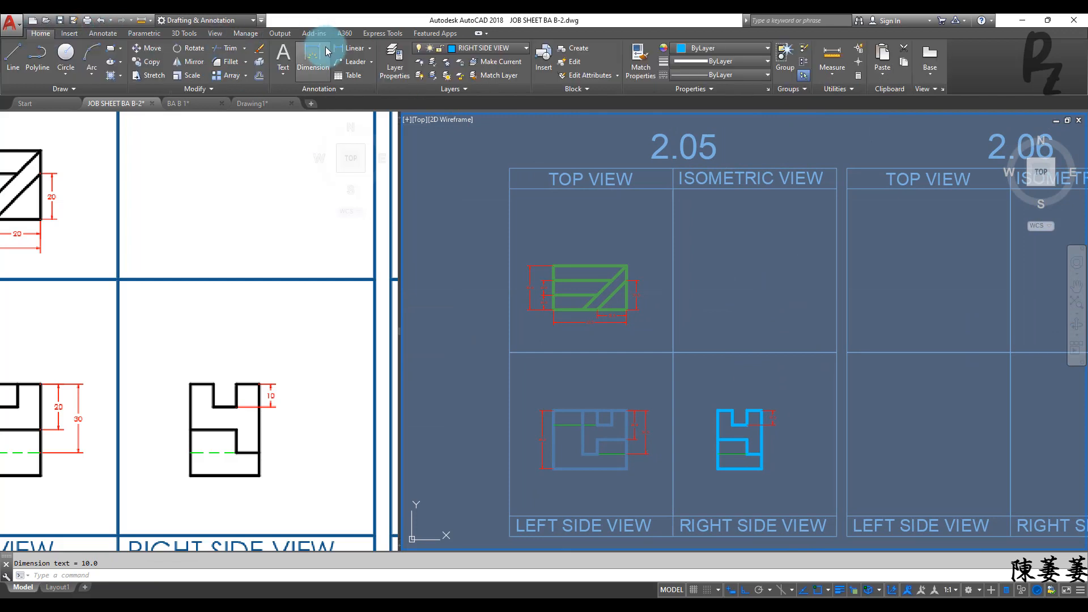
click(485, 50)
click(486, 132)
Turn on isometric drafting and set the top isoplane for work in exercise 2.05's isometric view cell
click(175, 232)
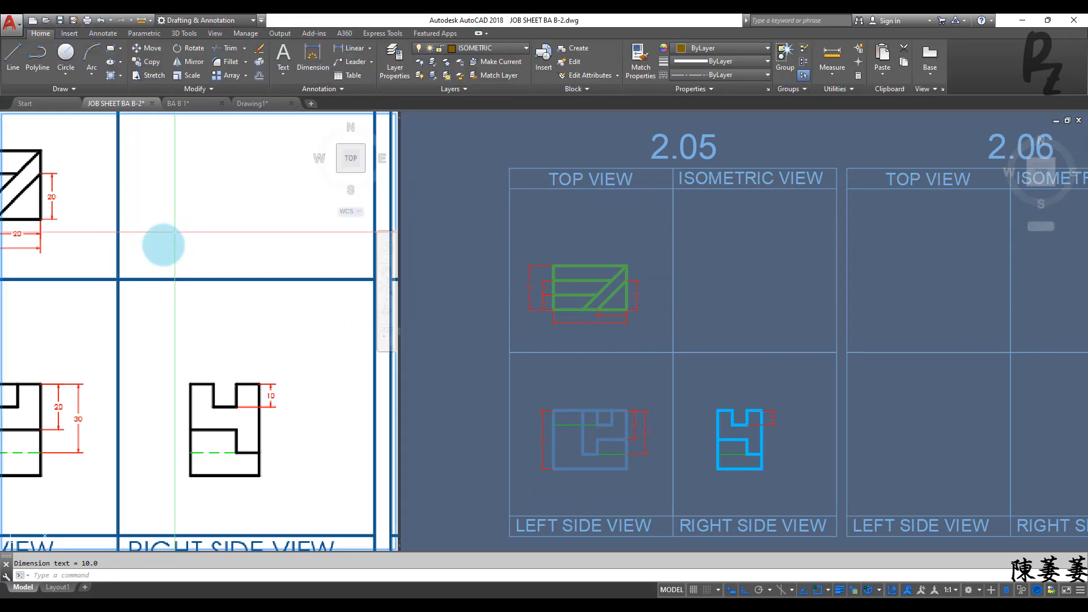
mouse_move(160, 244)
middle_down()
mouse_move(236, 252)
mouse_move(239, 285)
middle_up()
scroll(227, 253, down, 2)
scroll(211, 258, up, 2)
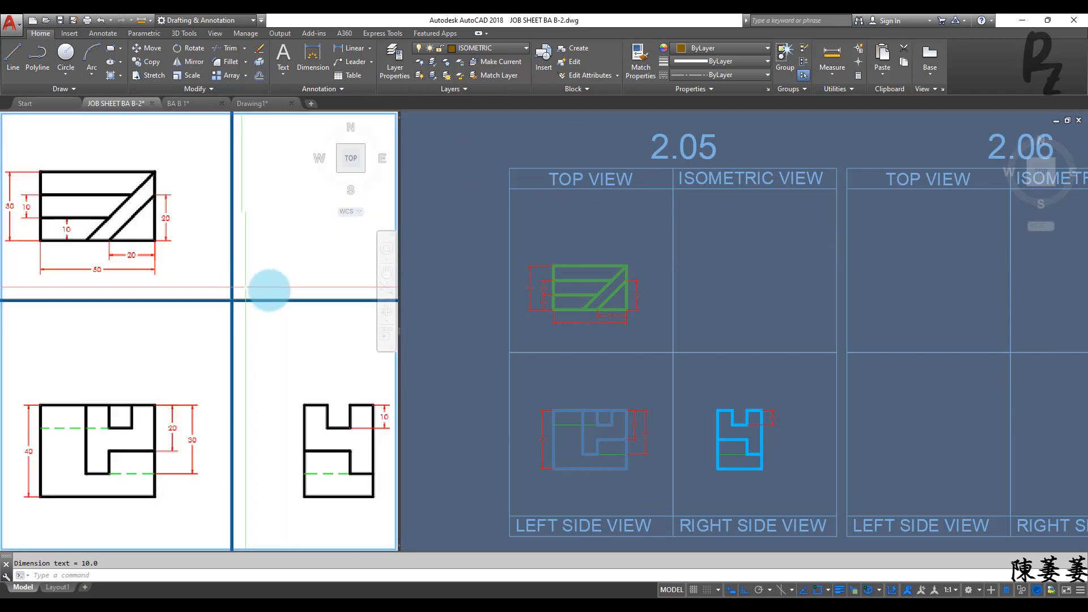
click(734, 256)
scroll(733, 257, up, 2)
click(781, 590)
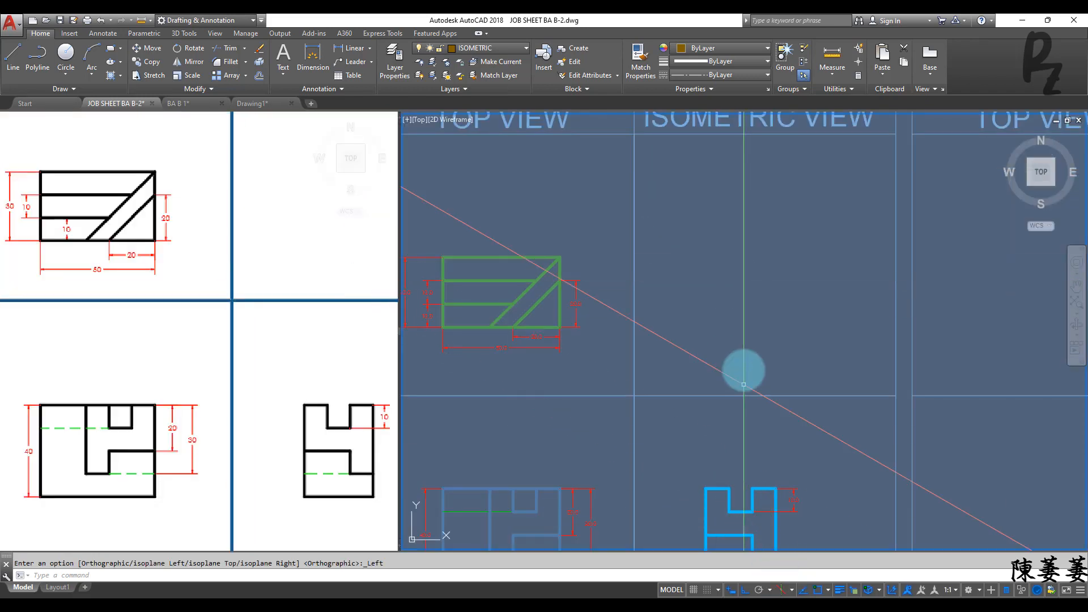
middle_drag(739, 267, 729, 285)
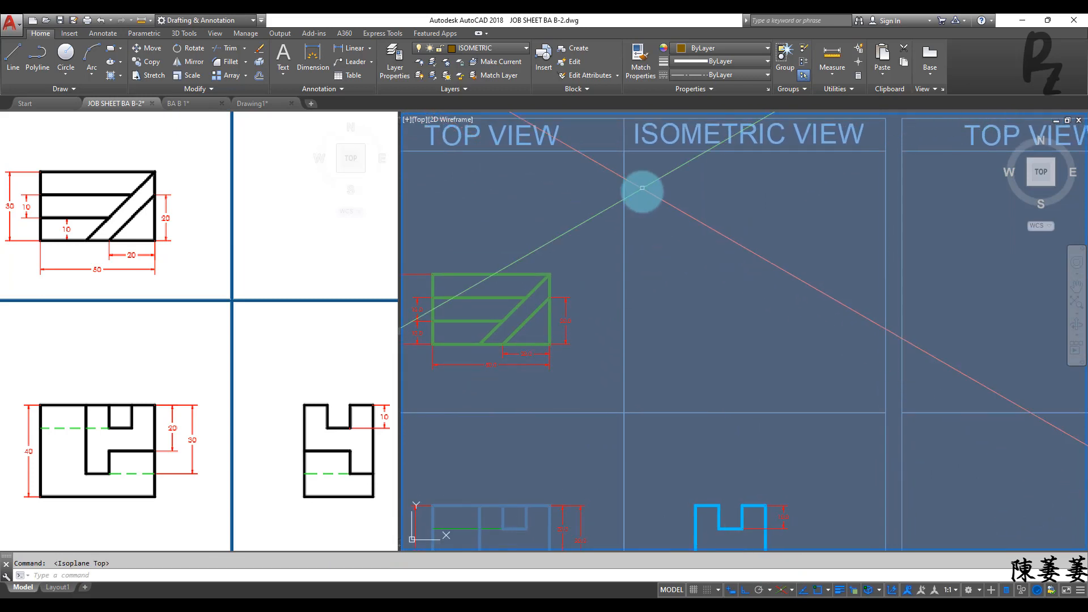
Draw the block's top face in the isometric view cell as a closed 30 by 50 isometric parallelogram
text(l)
key(Return)
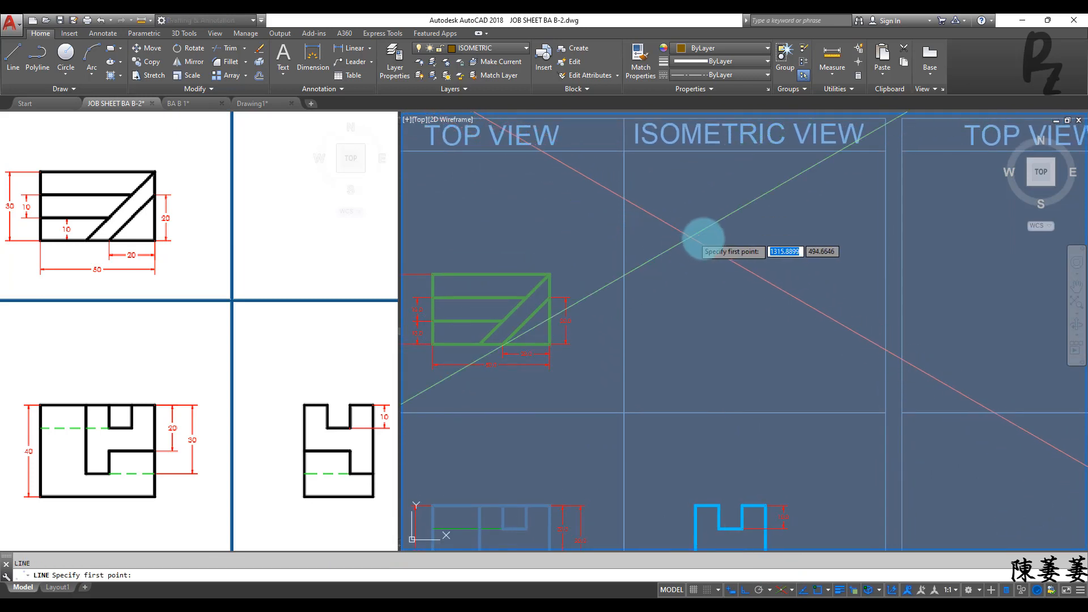
click(713, 206)
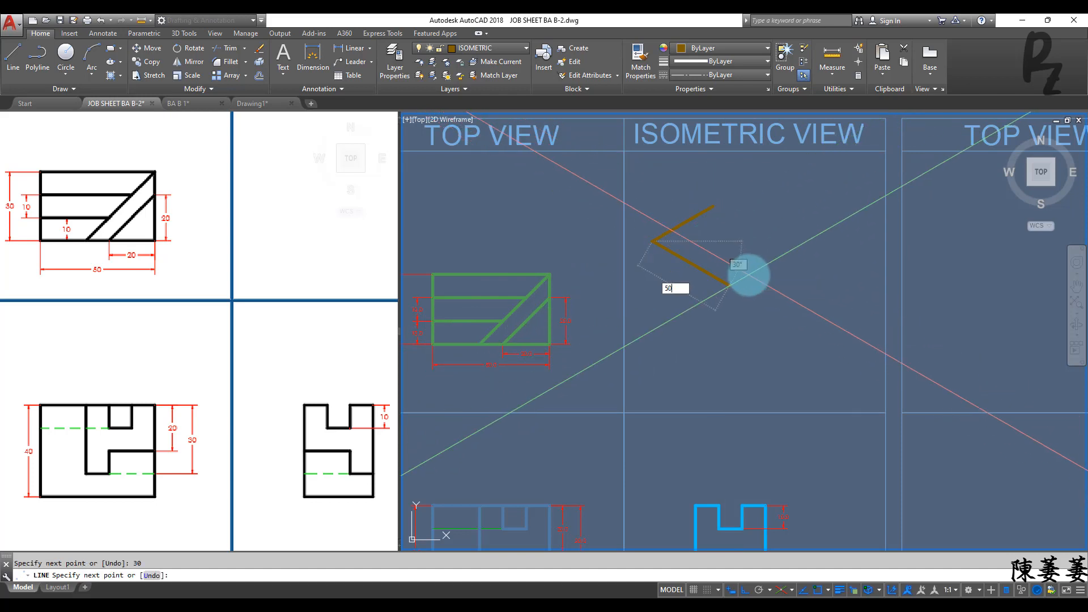
key(Return)
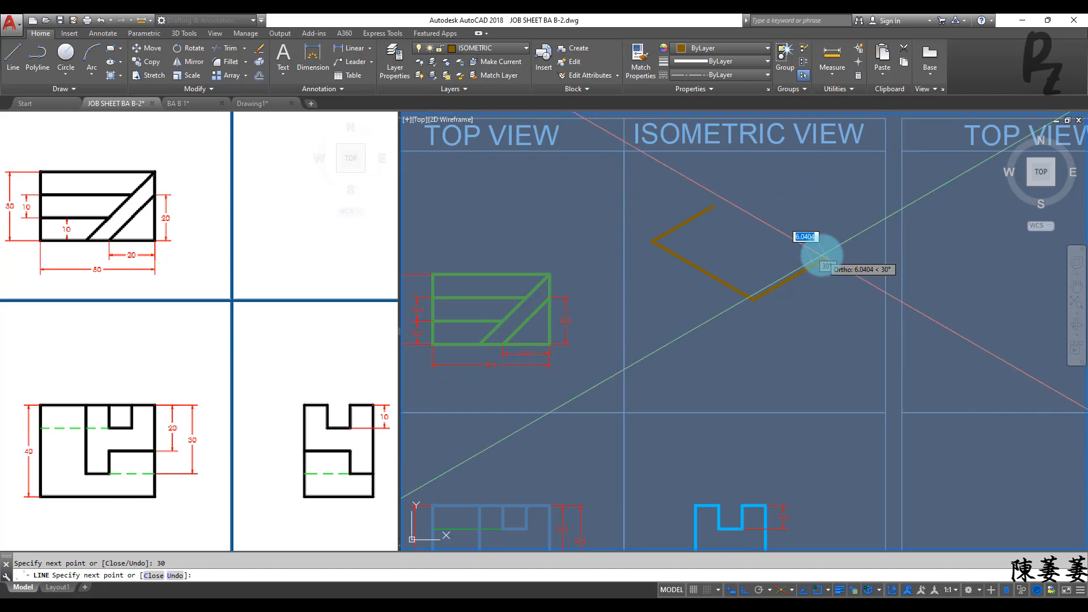
text(30)
key(Return)
click(714, 207)
key(Return)
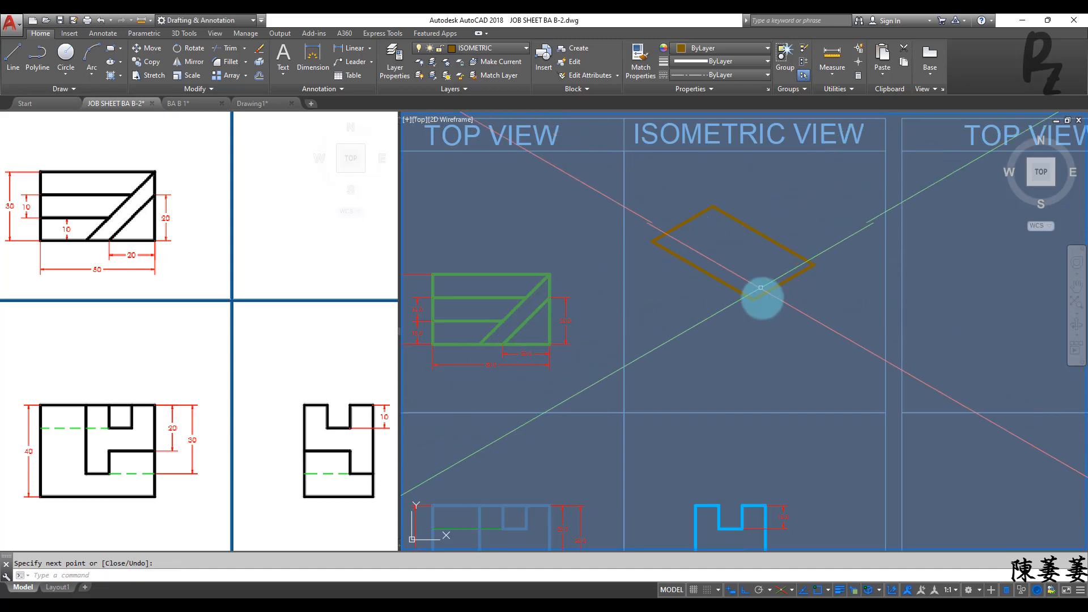
key(Return)
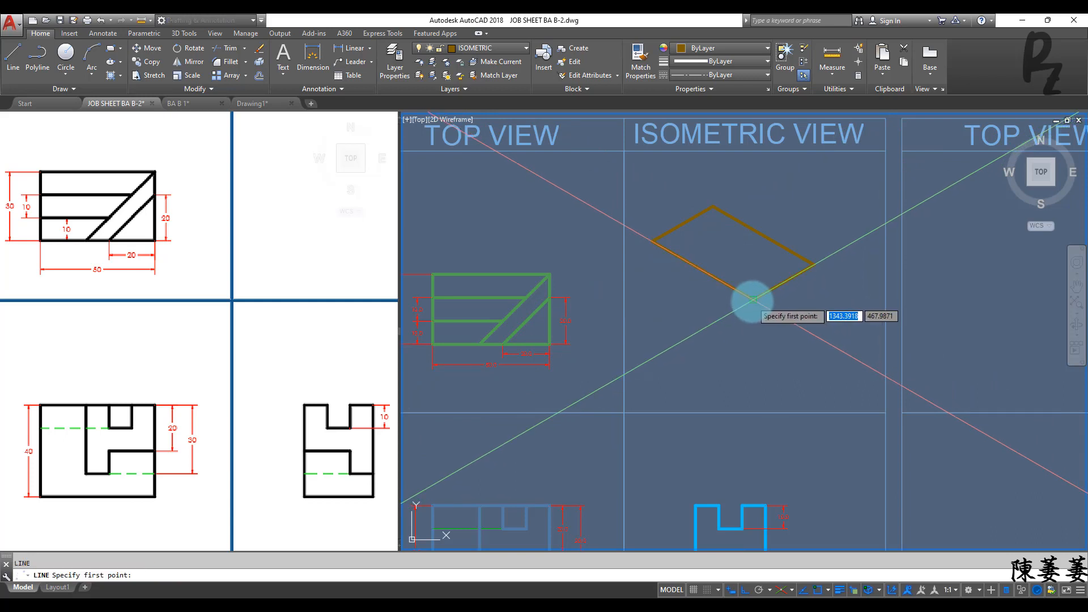
click(754, 298)
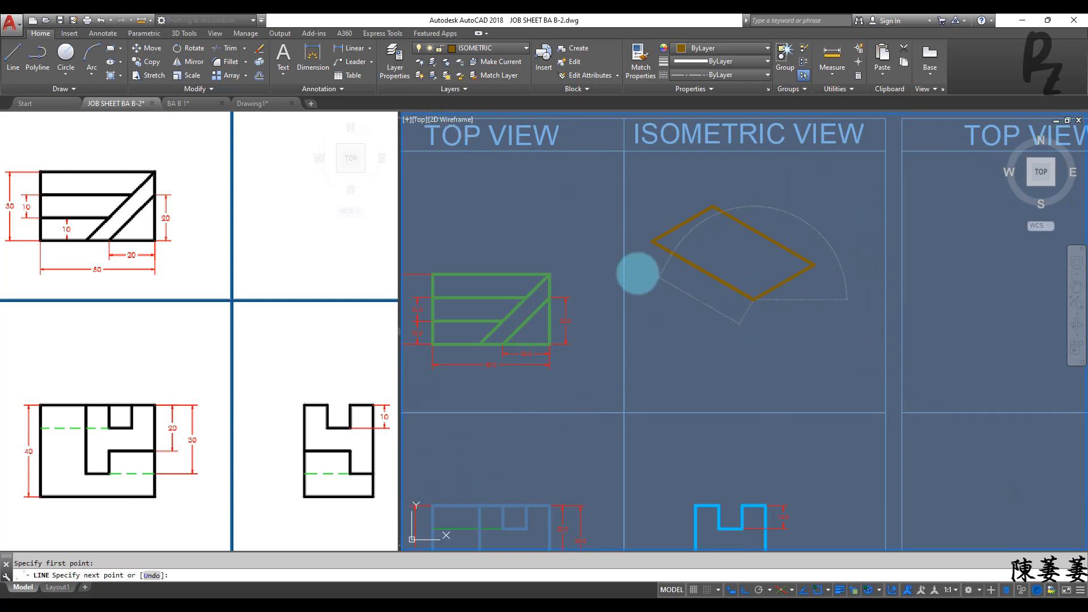
key(Return)
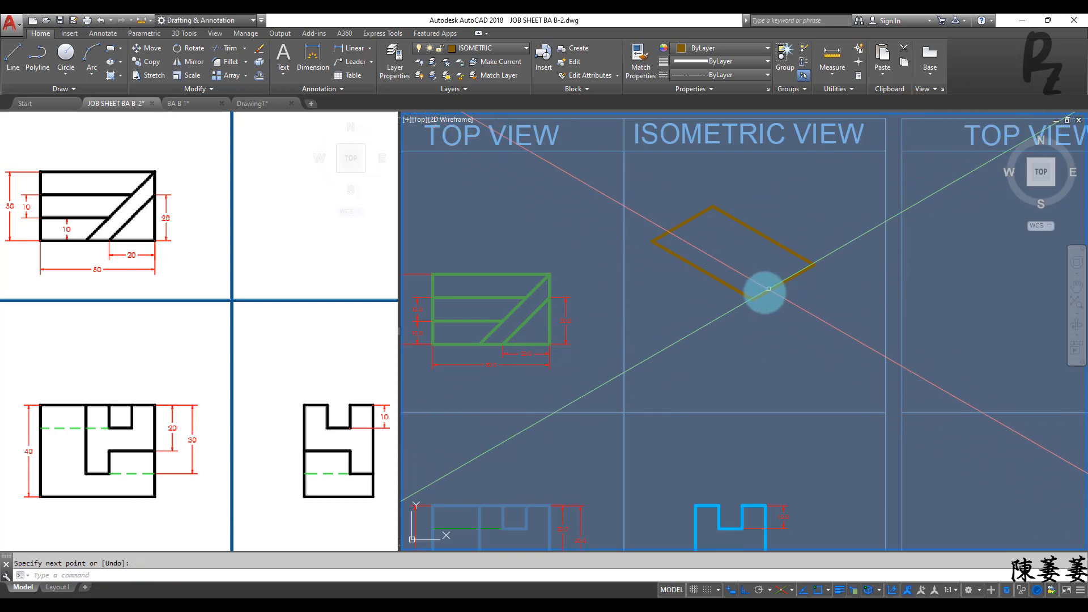
Draw a 20 line from the top face's front corner along its right edge, and continue diagonally across to the left front edge
key(Return)
click(755, 296)
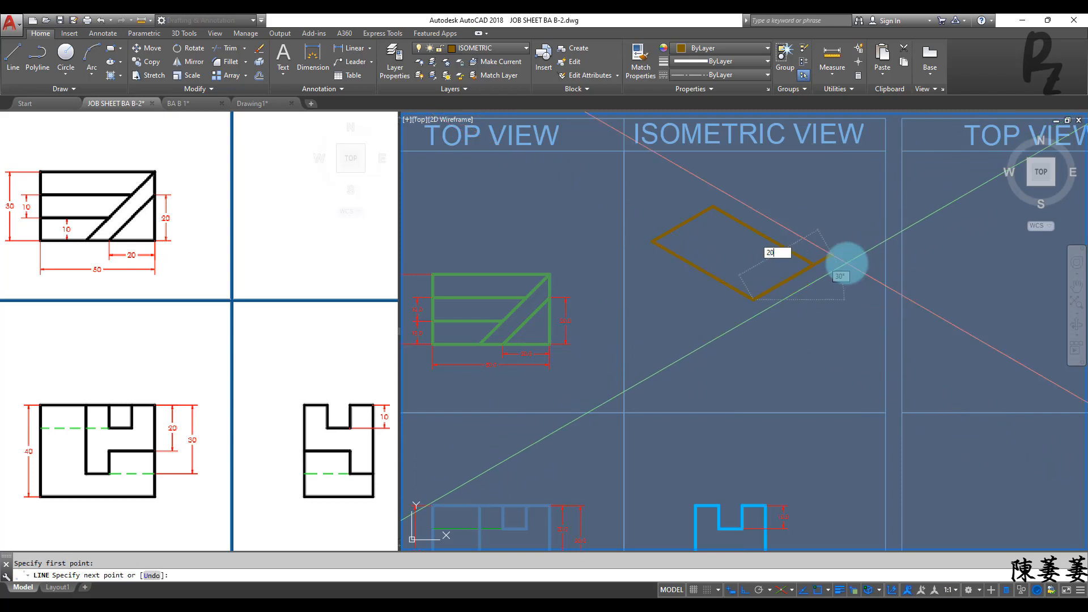
key(Return)
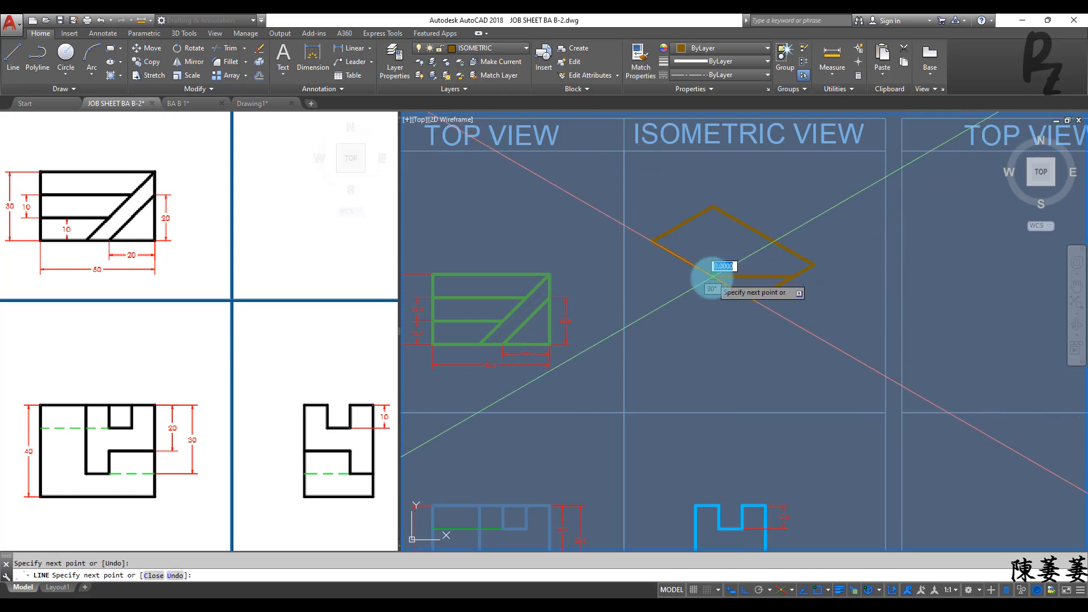
key(Return)
Copy the diagonal line from its right end to the top face's right corner
click(762, 273)
click(756, 277)
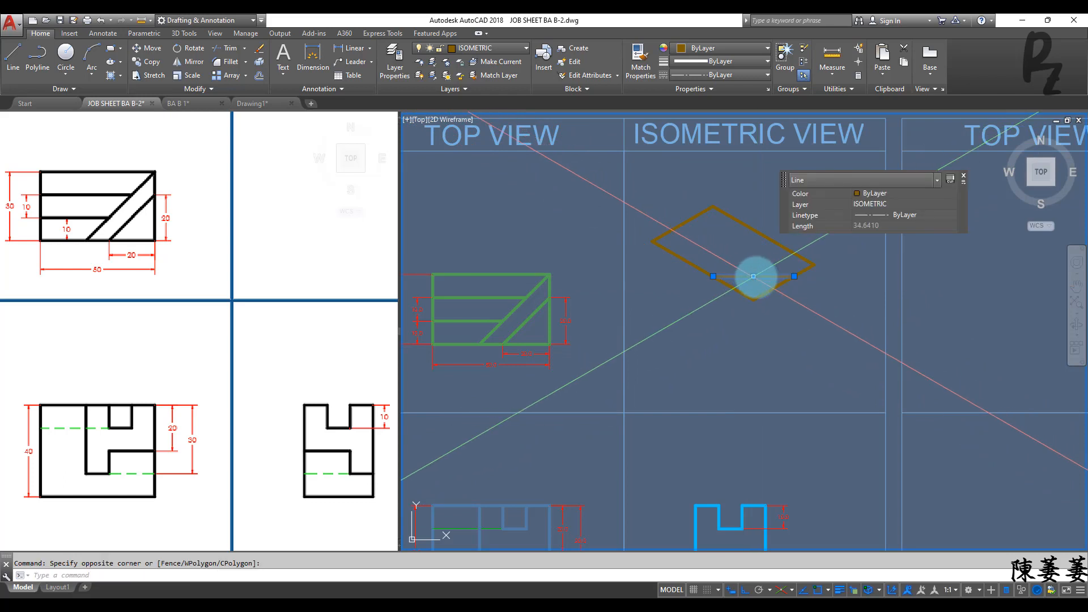
text(co)
key(Return)
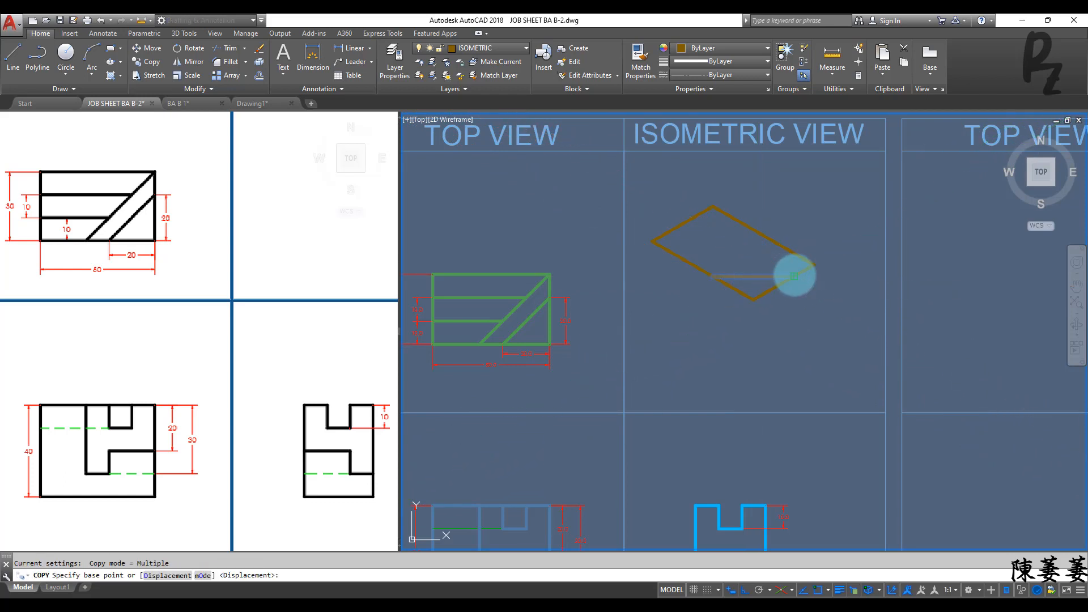
click(794, 276)
key(Return)
key(Escape)
scroll(765, 283, up, 4)
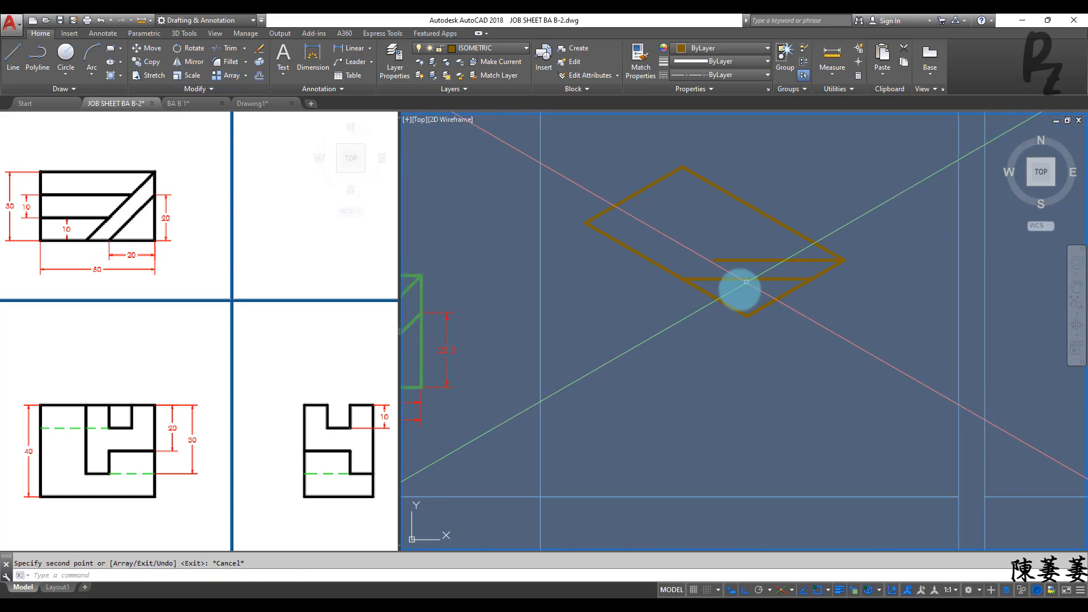
Extend the copied diagonal to the top face's left front edge
text(ex)
key(Return)
right_click(729, 250)
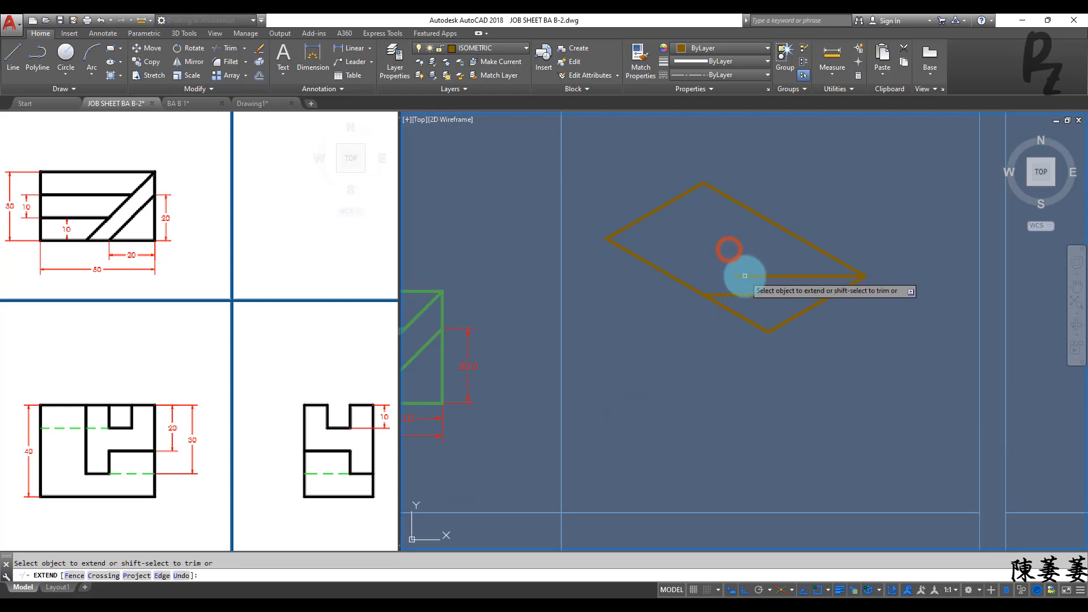
click(743, 276)
key(Escape)
Draw the right face on the right isoplane: 40 down from the front corner, 30 along the base, and up to the right corner
middle_drag(698, 312, 797, 275)
key(F5)
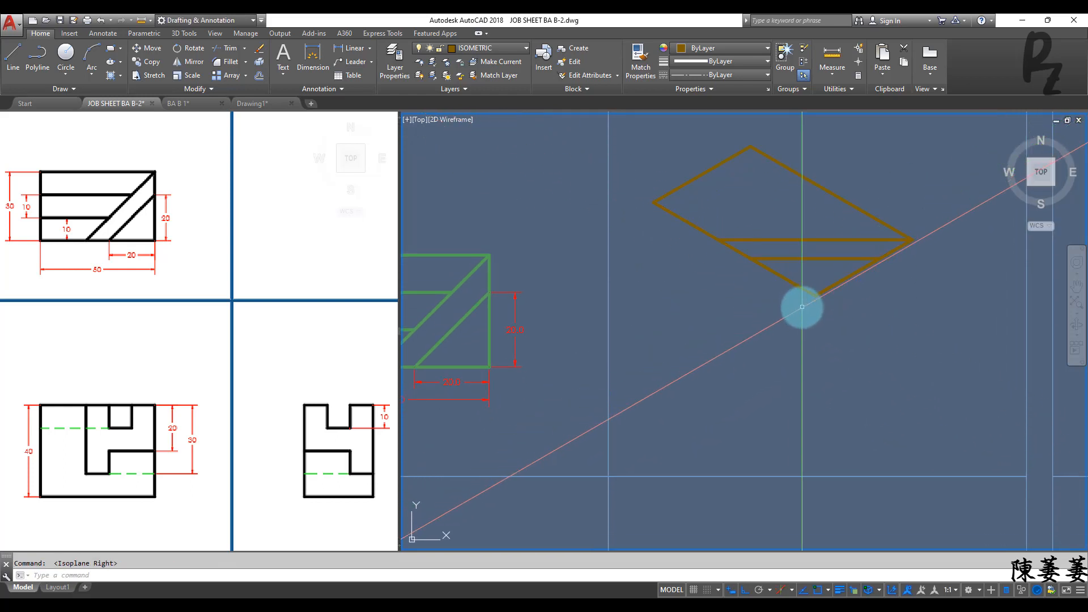
key(Return)
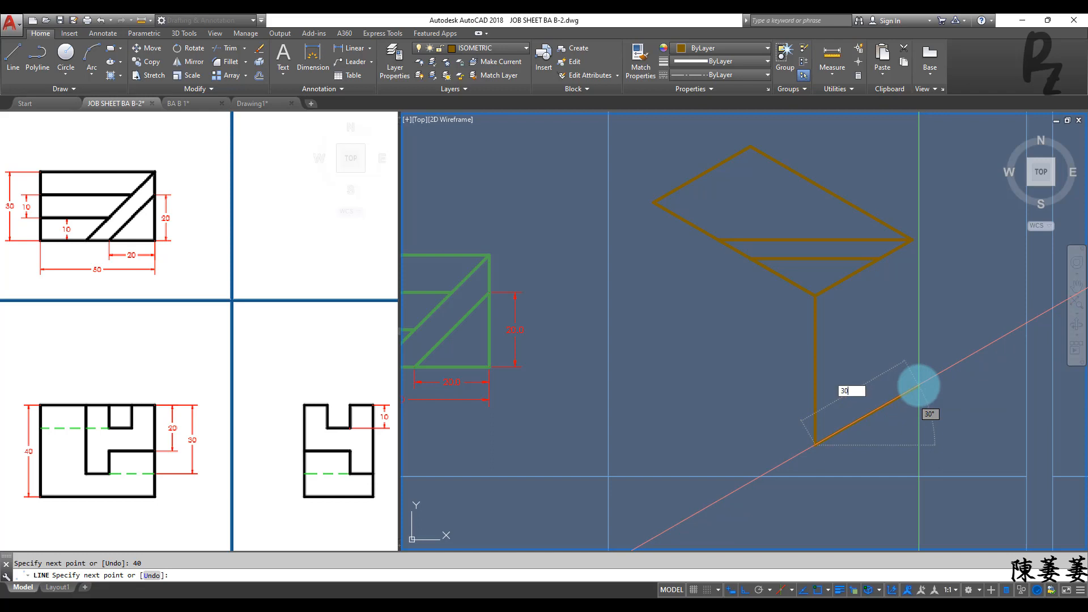
text(30)
key(Return)
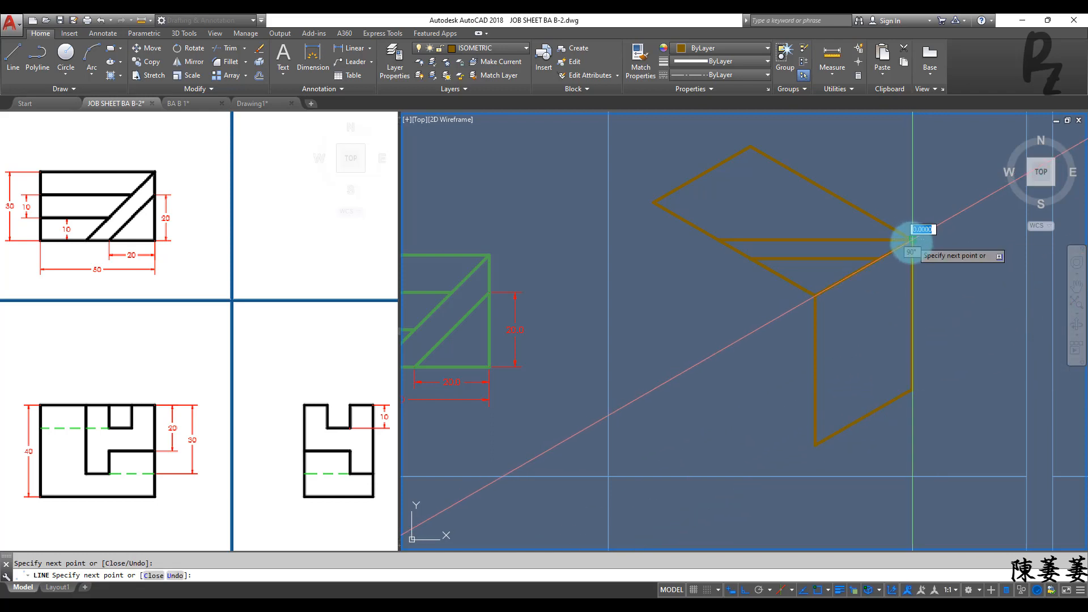
key(Return)
Switch to the left isoplane and copy the top face's left front edge down to the bottom of the front vertical edge
middle_drag(860, 362, 875, 369)
key(F5)
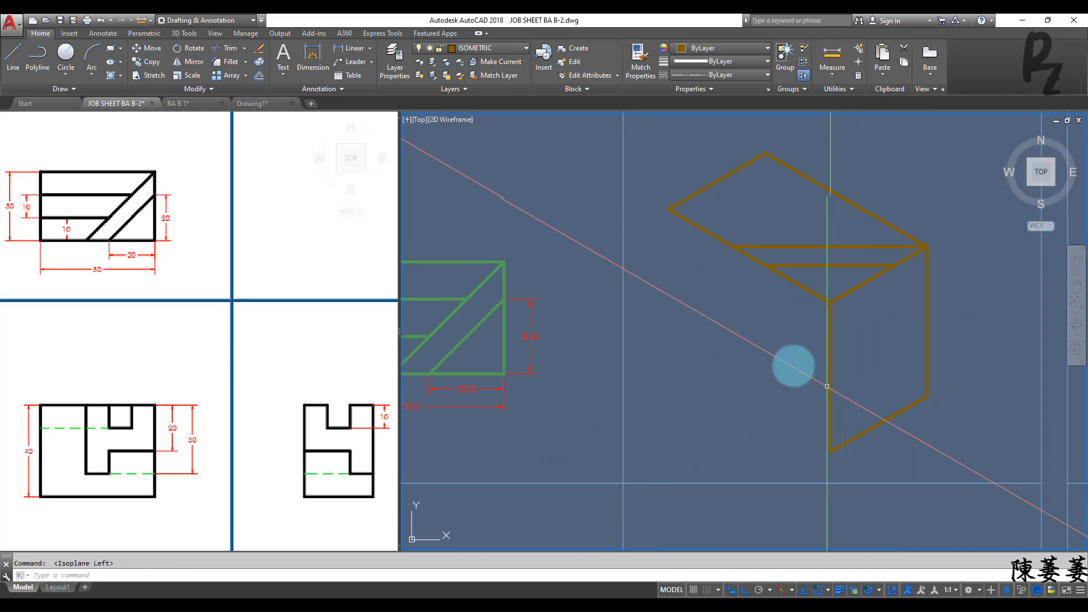
click(712, 227)
click(697, 234)
text(c)
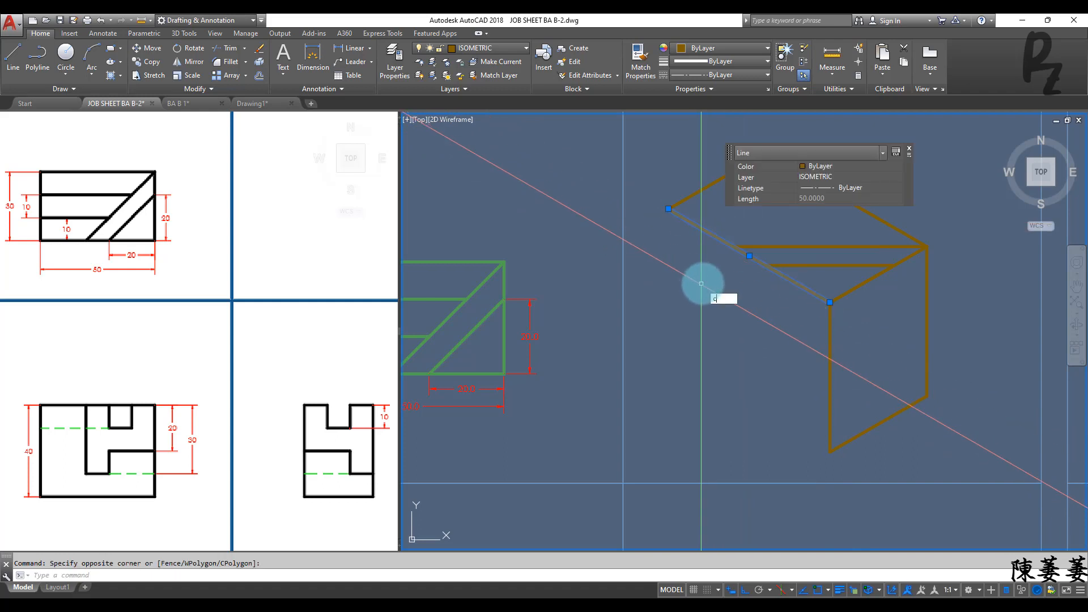
text(o)
key(Return)
click(829, 302)
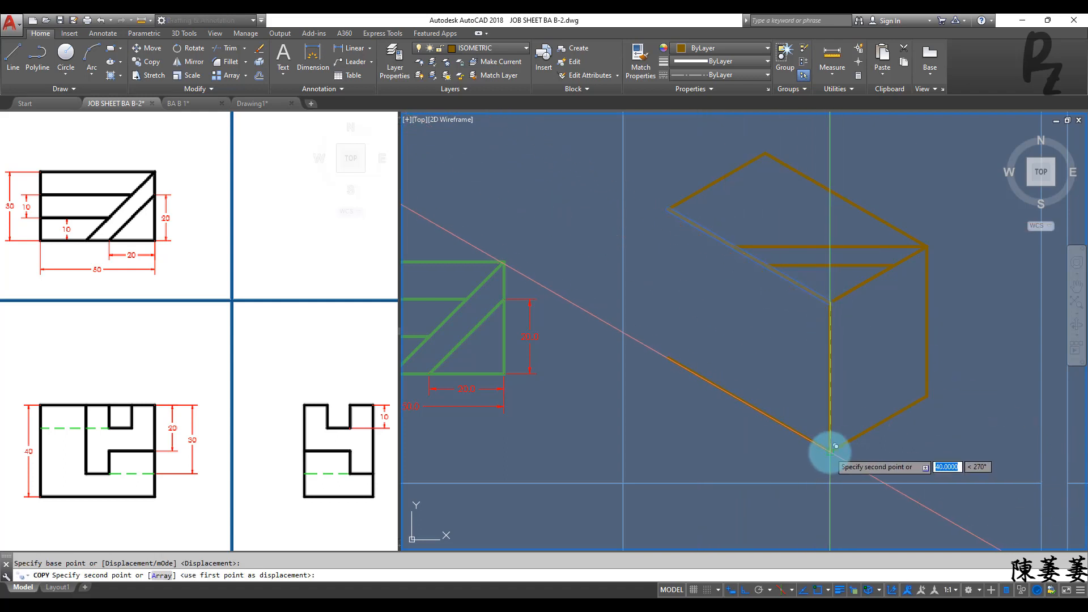
click(830, 451)
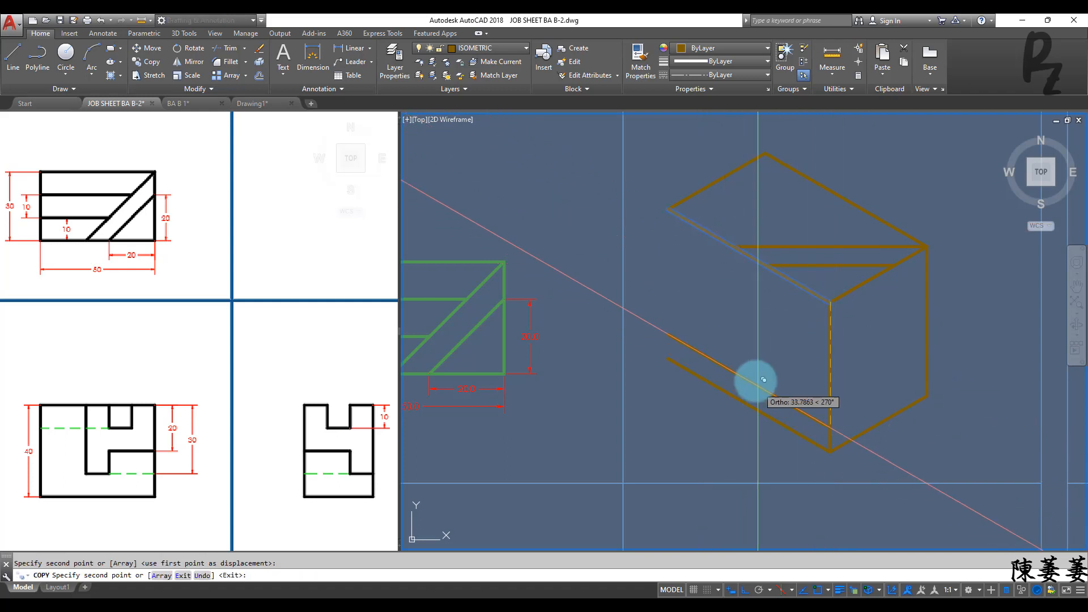
key(Return)
Draw the block's left vertical edge, joining the left ends of the upper and lower front edges
click(668, 211)
click(669, 358)
key(Escape)
key(Escape)
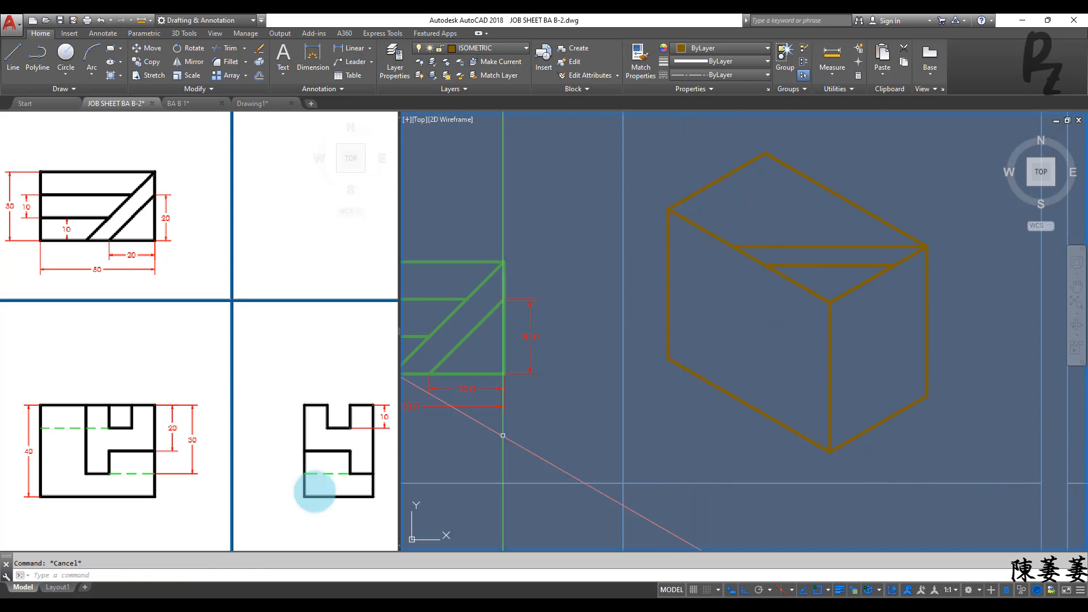
Draw the notch outline on the left face from the diagonal's left end: 30 down, 10 along the isometric axis, and 10 up
key(Return)
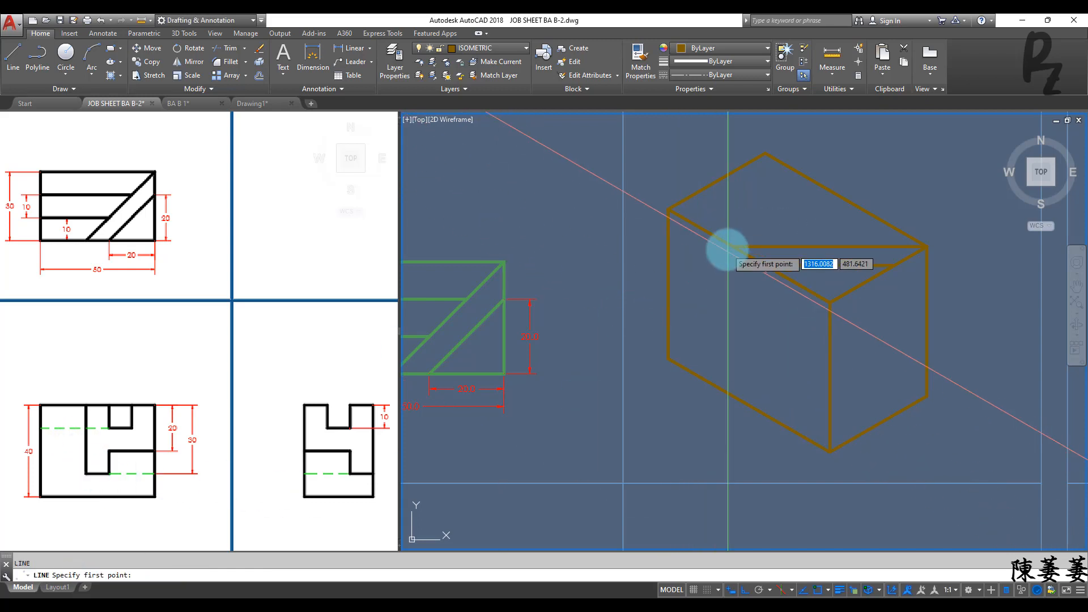
click(734, 246)
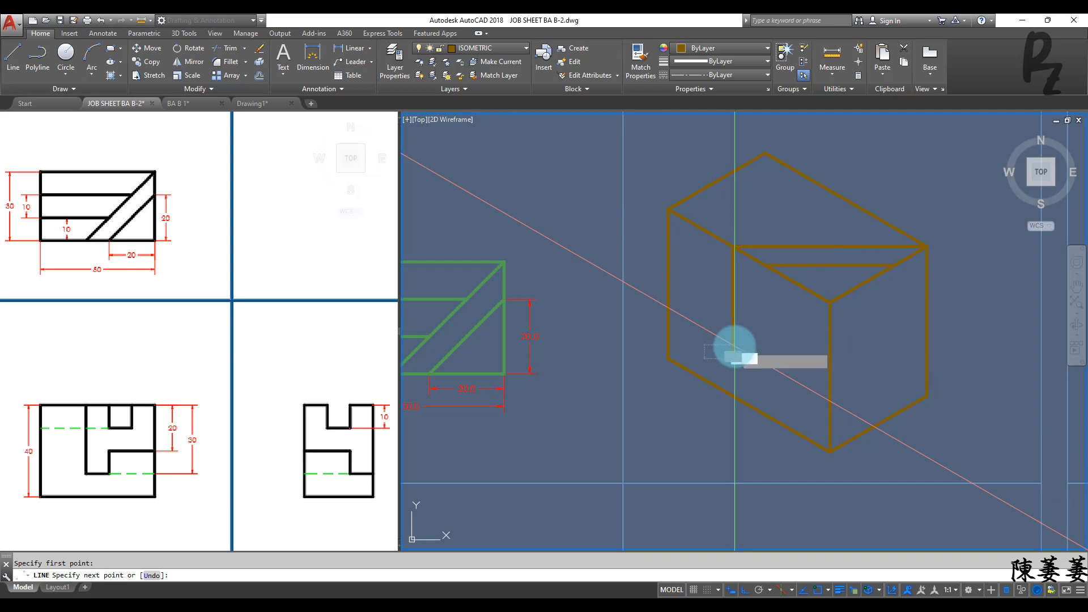
text(30)
key(Return)
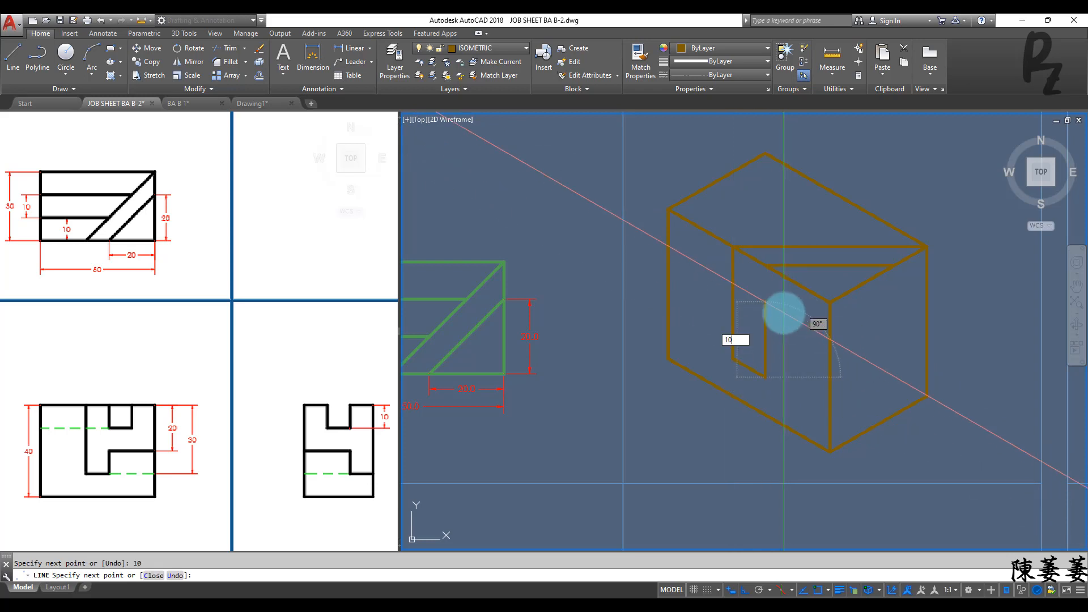
key(Escape)
click(814, 253)
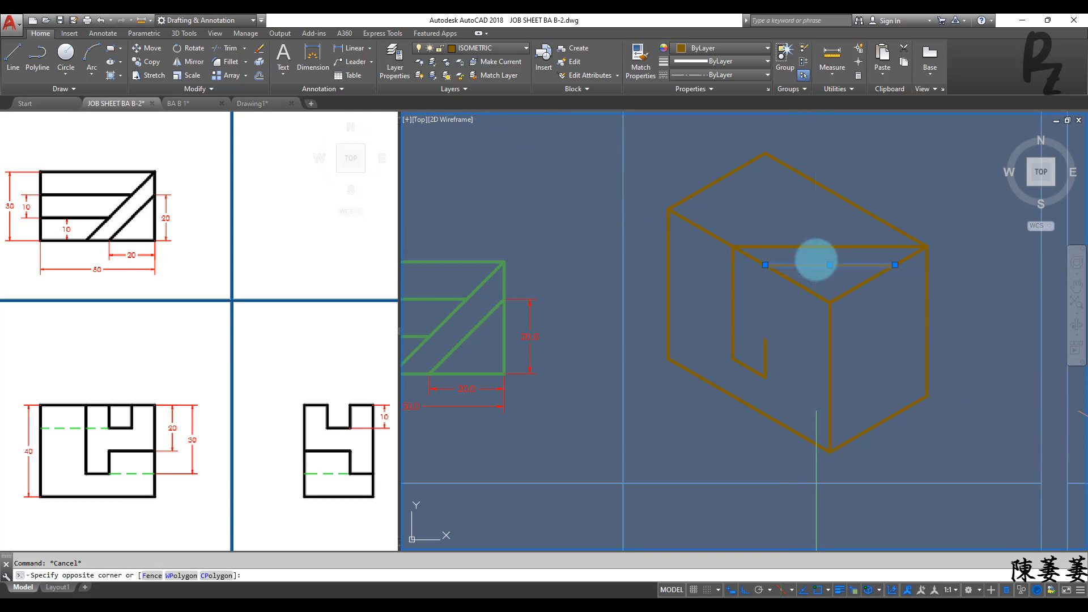
click(813, 304)
text(cp)
key(Return)
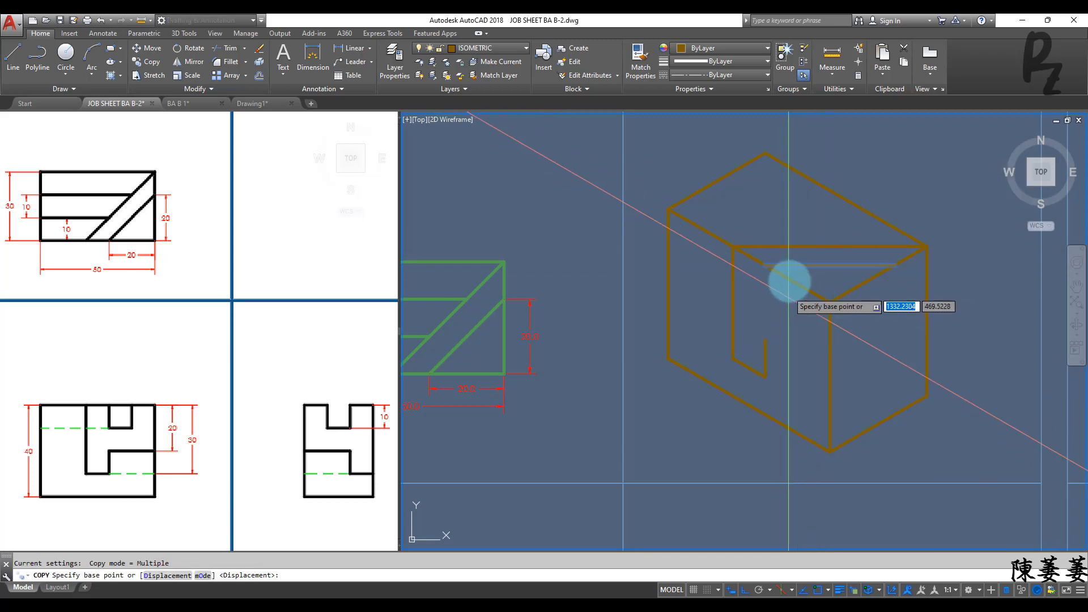
key(Escape)
key(Escape)
Move the shorter diagonal from the top face down to the upper end of the notch's 10-unit upright
click(816, 276)
click(806, 262)
text(m)
key(Return)
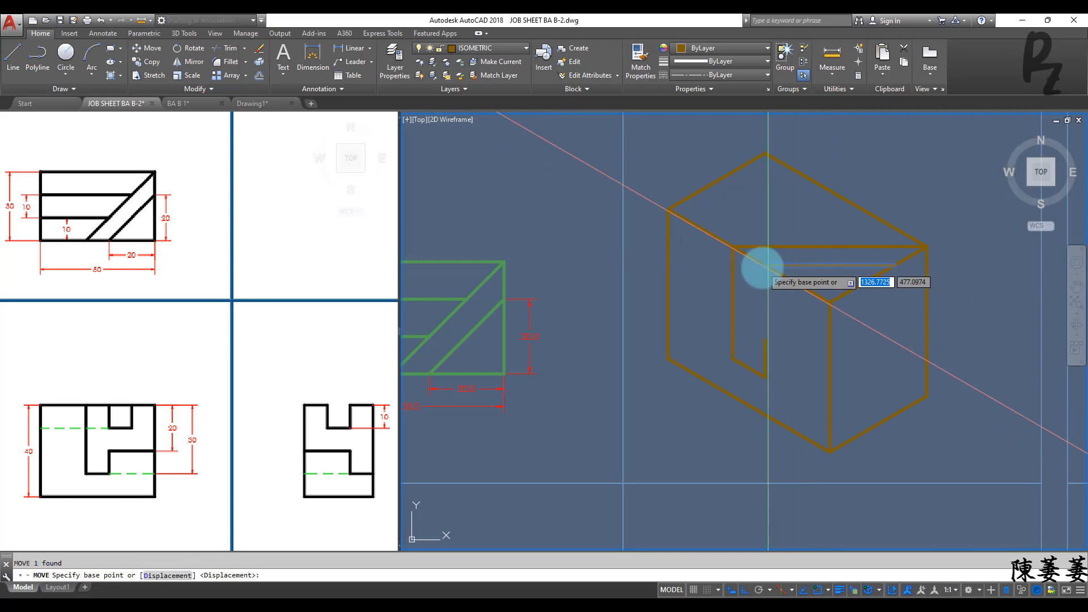
click(765, 264)
click(765, 340)
key(Escape)
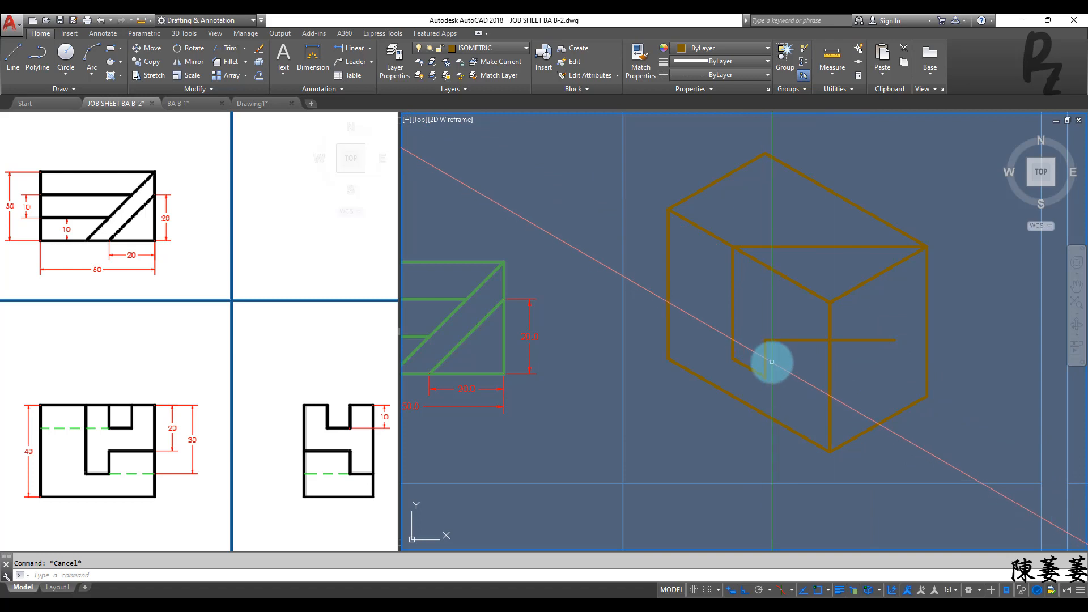
Copy the notch's short upright from the left end to the right end of the moved diagonal
click(763, 357)
text(co)
key(Return)
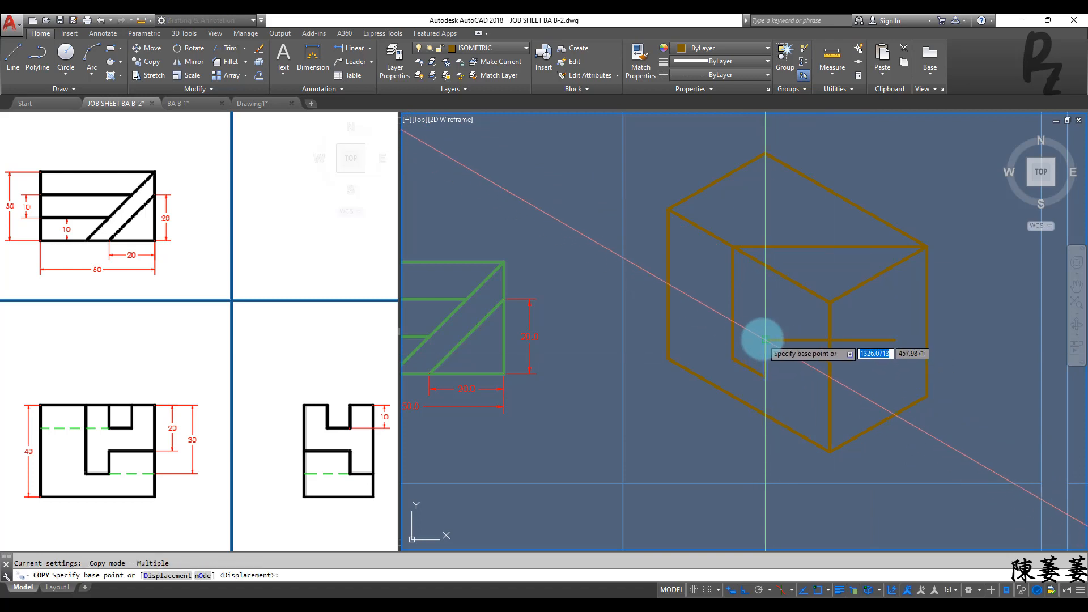
click(765, 340)
click(894, 340)
key(Escape)
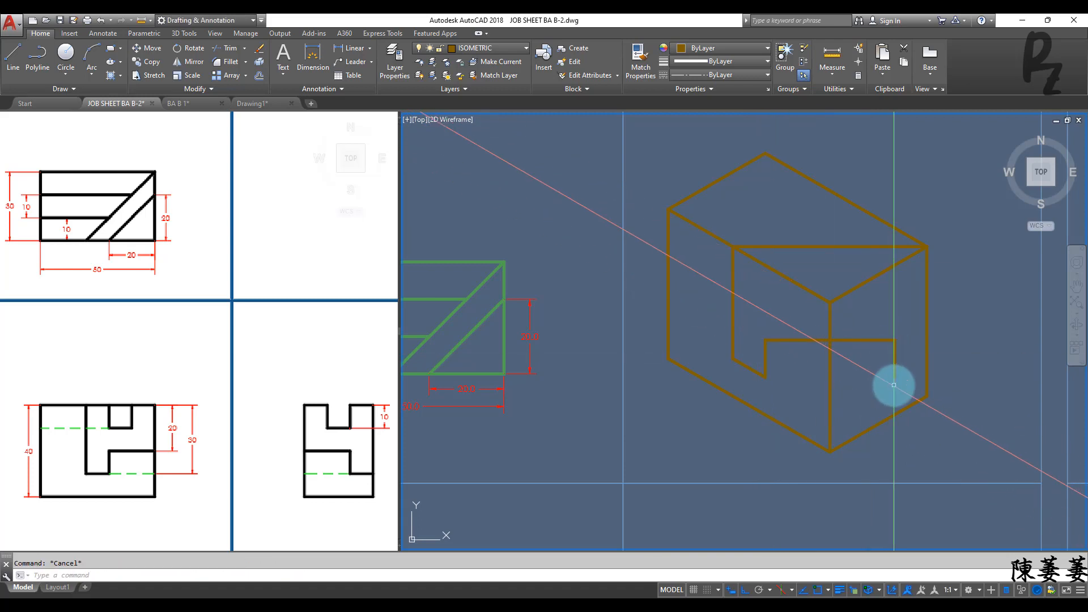
On the top isoplane, draw a line from the copied upright's lower end to the block's right vertical edge
text(l)
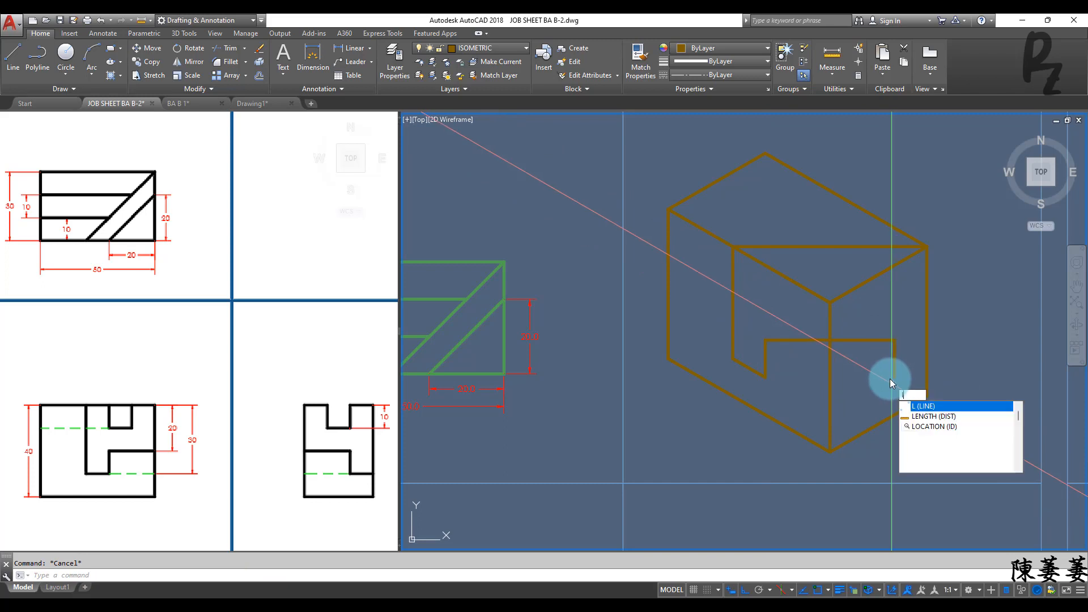
key(Return)
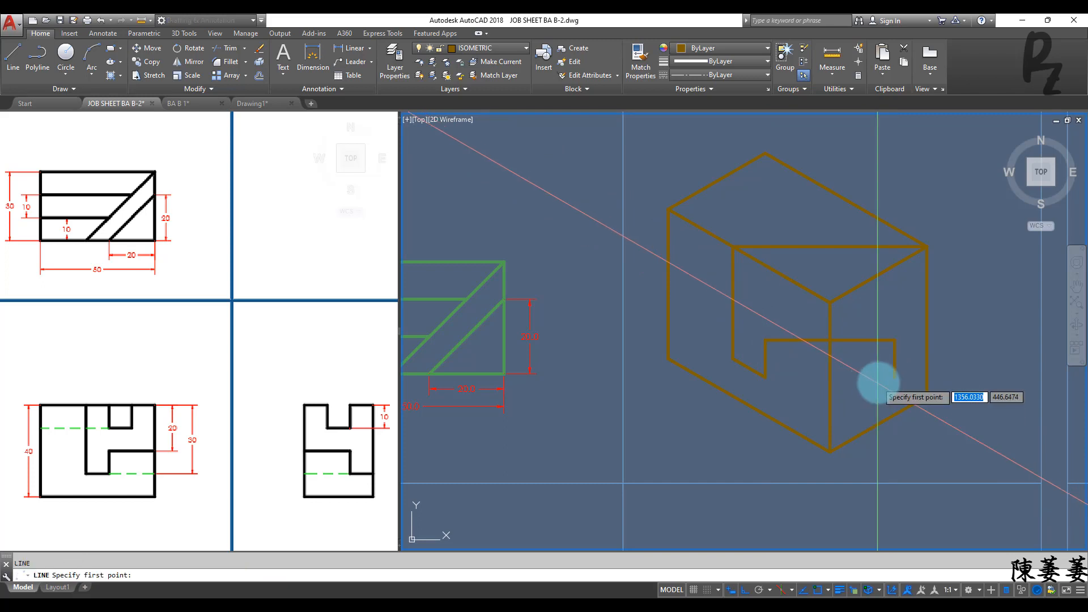
key(F5)
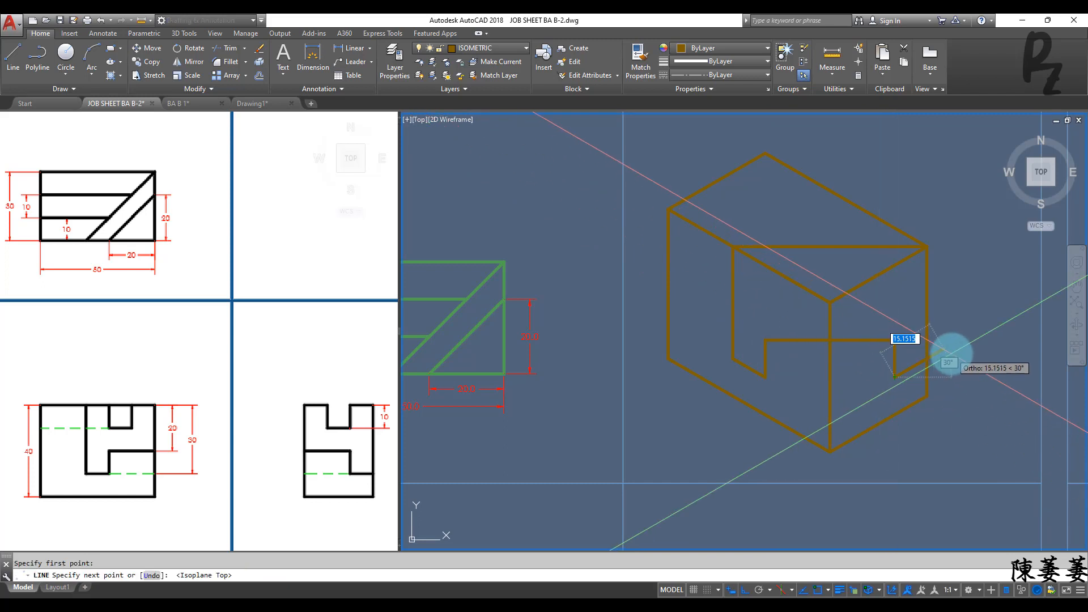
key(Return)
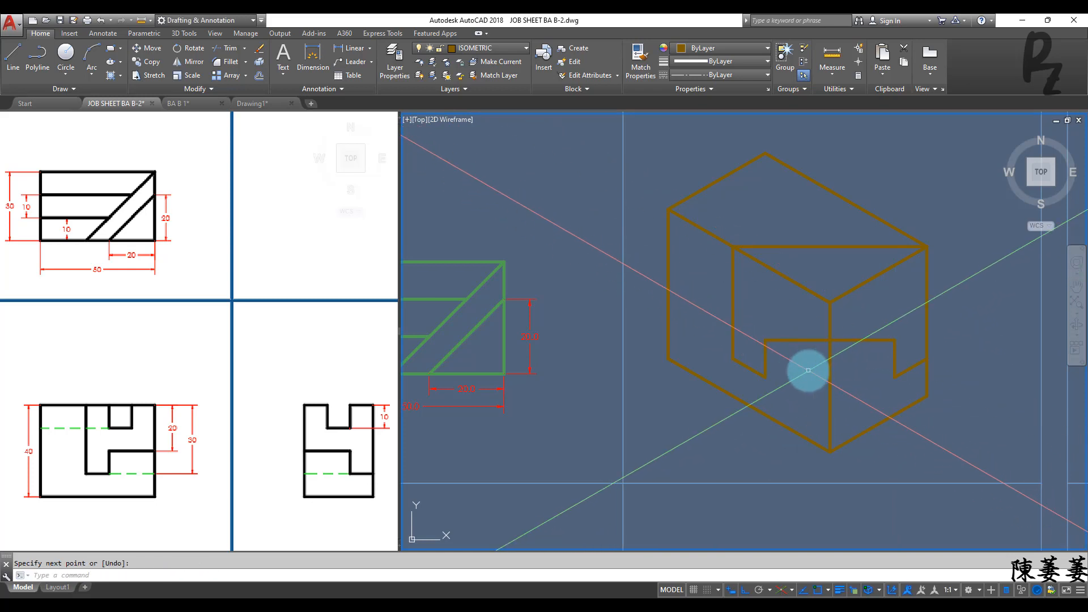
Draw two isometric lines from the lowered diagonal's ends, crossing at the front vertical edge
key(Return)
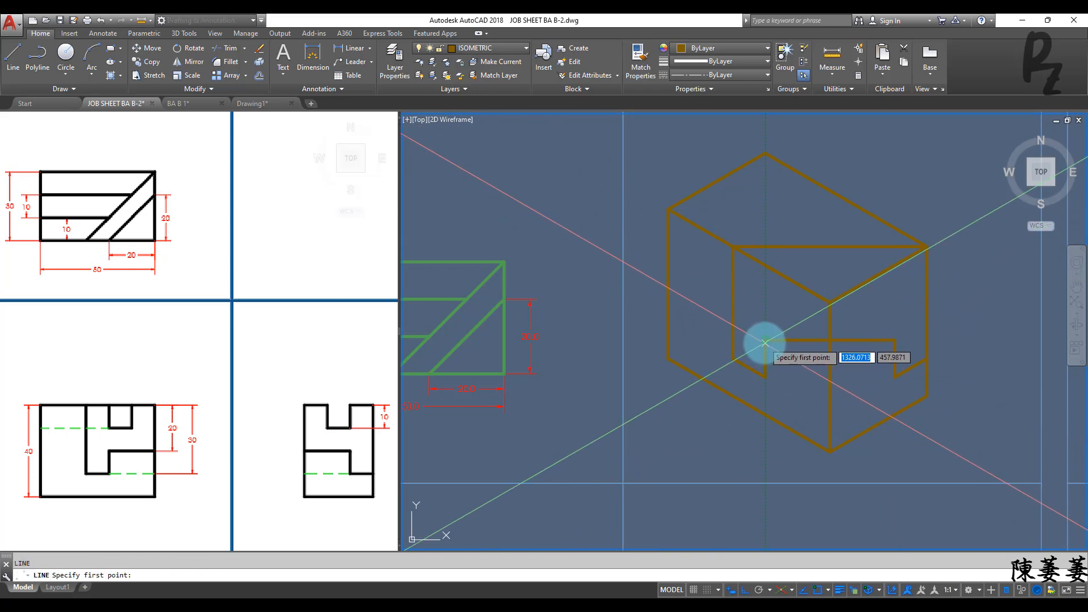
click(765, 341)
click(867, 398)
key(Return)
key(Return)
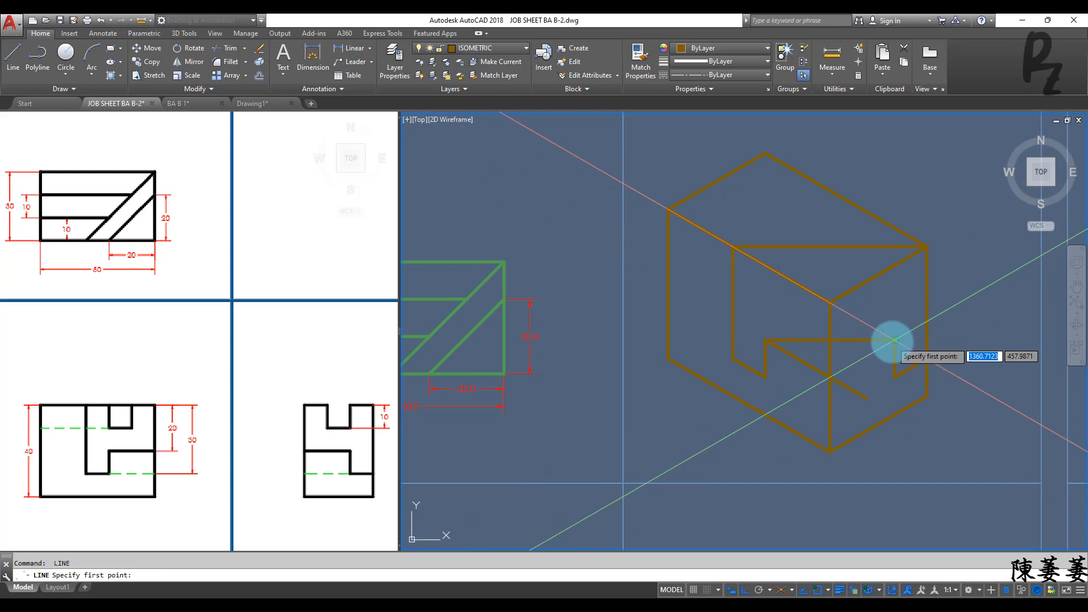
click(895, 340)
click(803, 392)
key(Return)
Trim the crossing lines' overshoots and the front edge below their intersection, and erase the front edge's remaining upper part
text(tr)
key(Return)
key(Return)
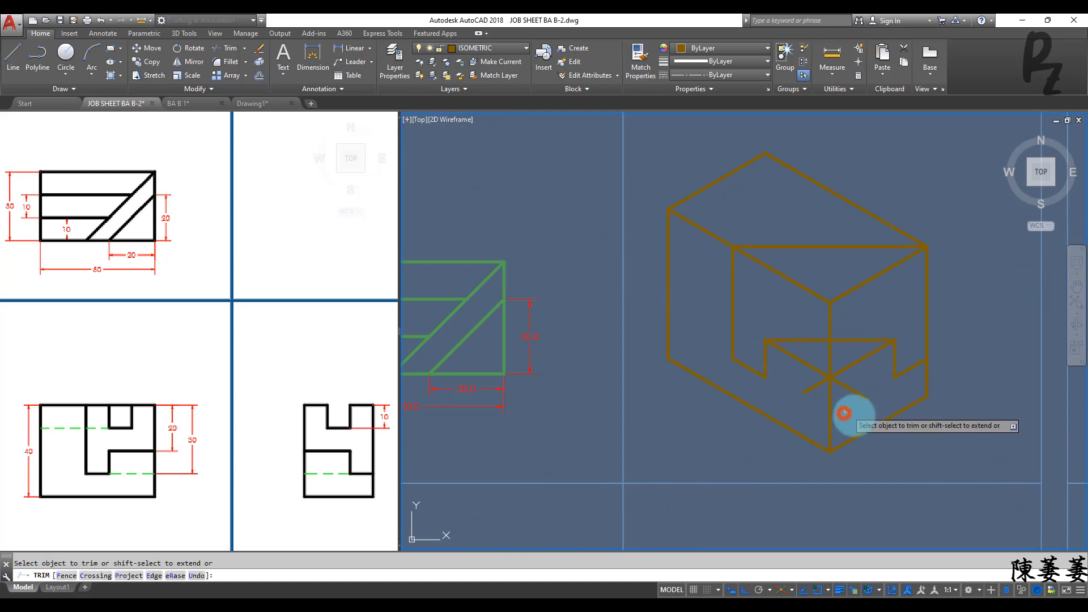
click(856, 418)
click(807, 389)
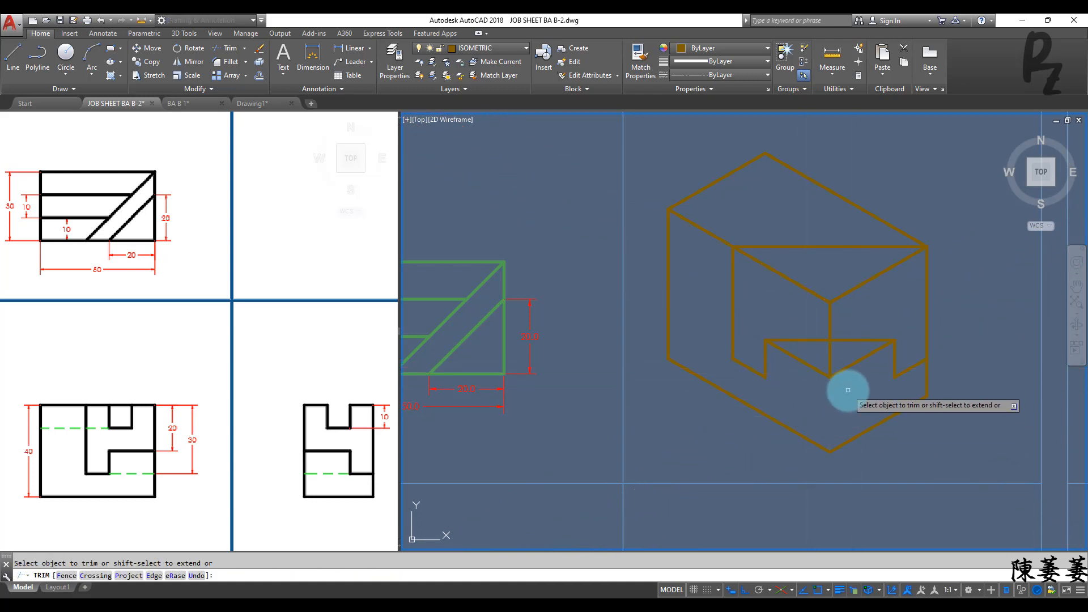
key(Escape)
middle_drag(843, 395, 840, 452)
click(832, 374)
click(821, 384)
text(e)
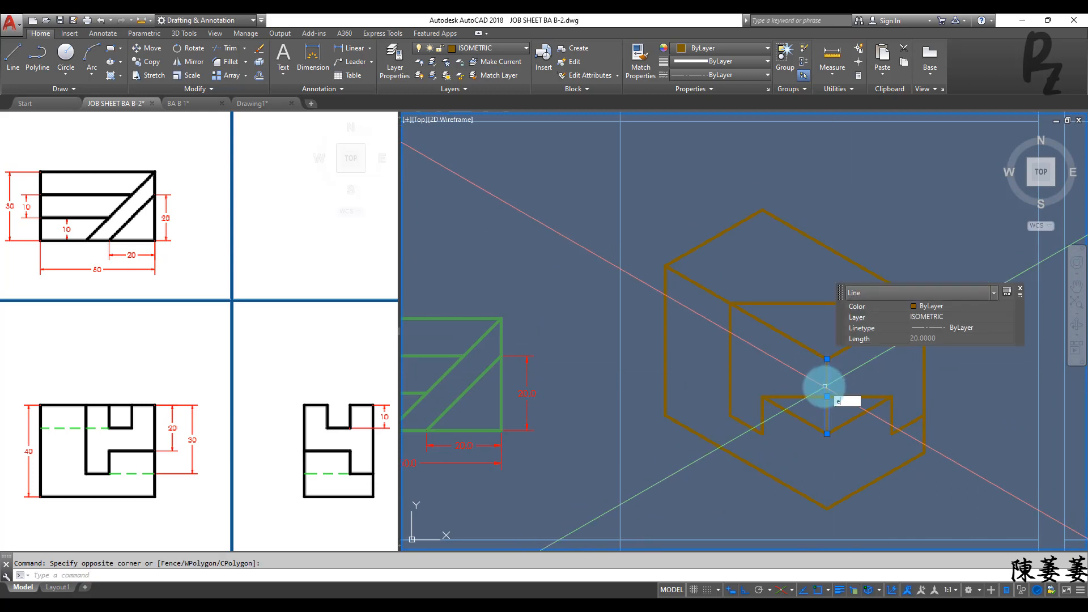
key(Return)
Draw the slot profile on the right face, starting 10 from the front top corner: 10 down, 10 along, and back up
scroll(816, 405, down, 3)
scroll(802, 389, up, 3)
mouse_move(789, 382)
middle_down()
mouse_move(828, 410)
mouse_move(824, 419)
middle_up()
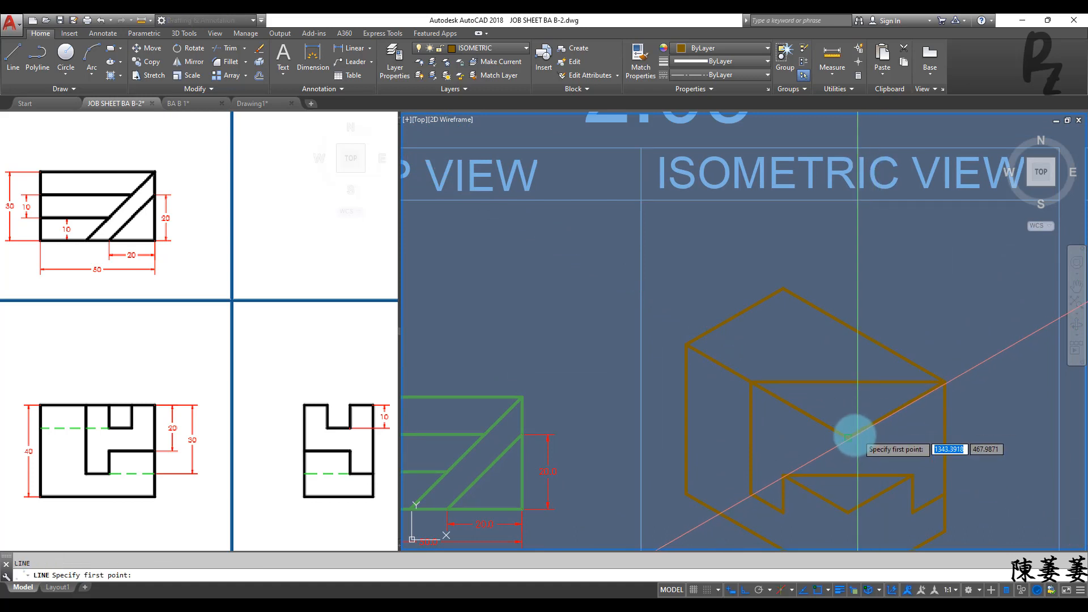
click(849, 437)
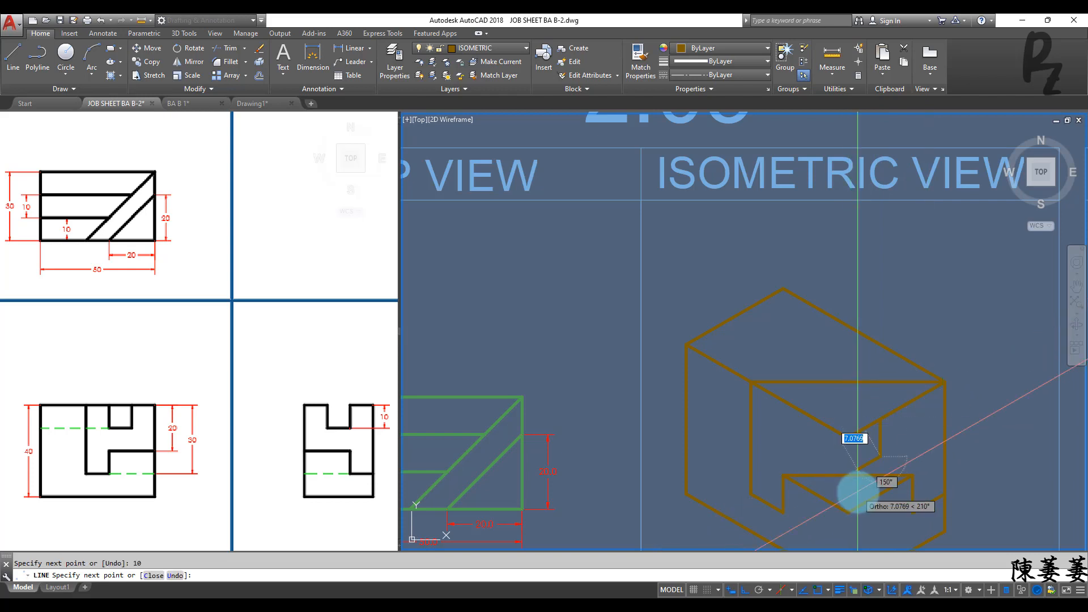
text(10)
key(Return)
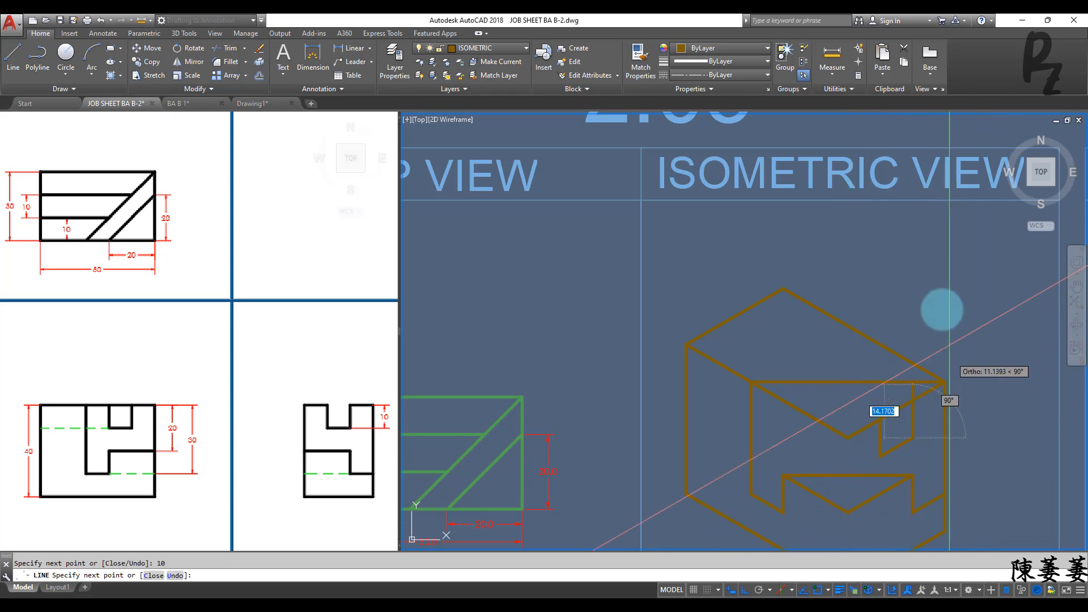
key(Escape)
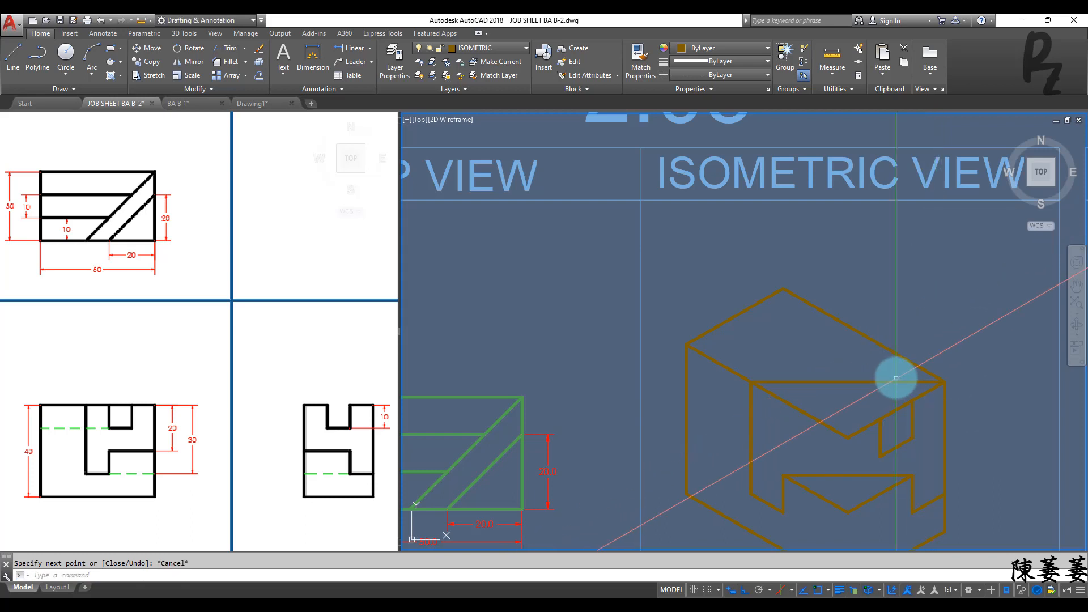
On the left isoplane, draw two parallel lines back across the top face from the slot's upper corners
key(Return)
click(911, 403)
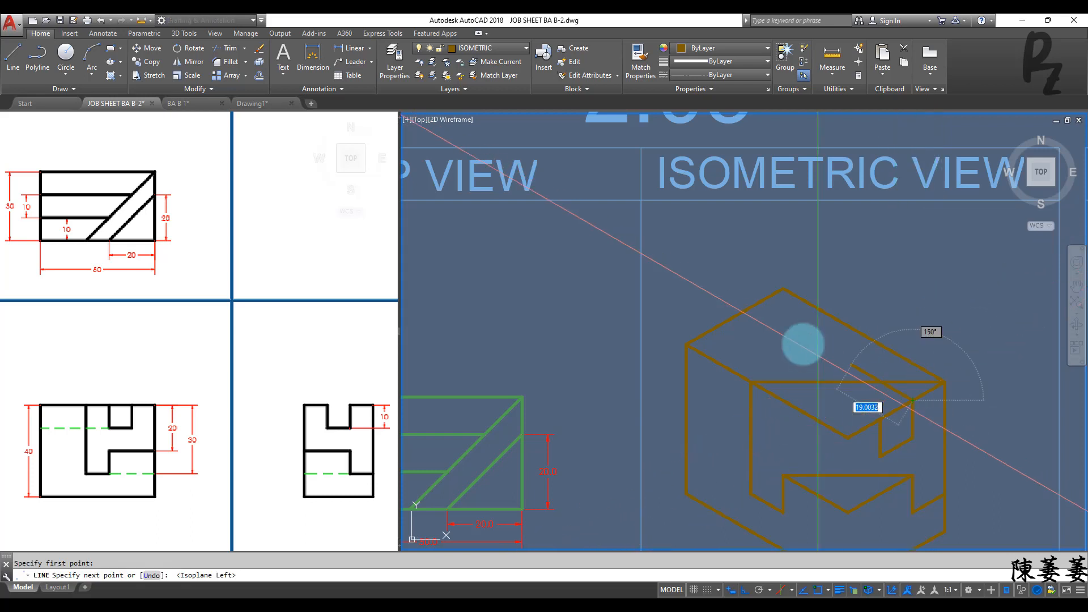
click(802, 344)
key(Return)
key(Return)
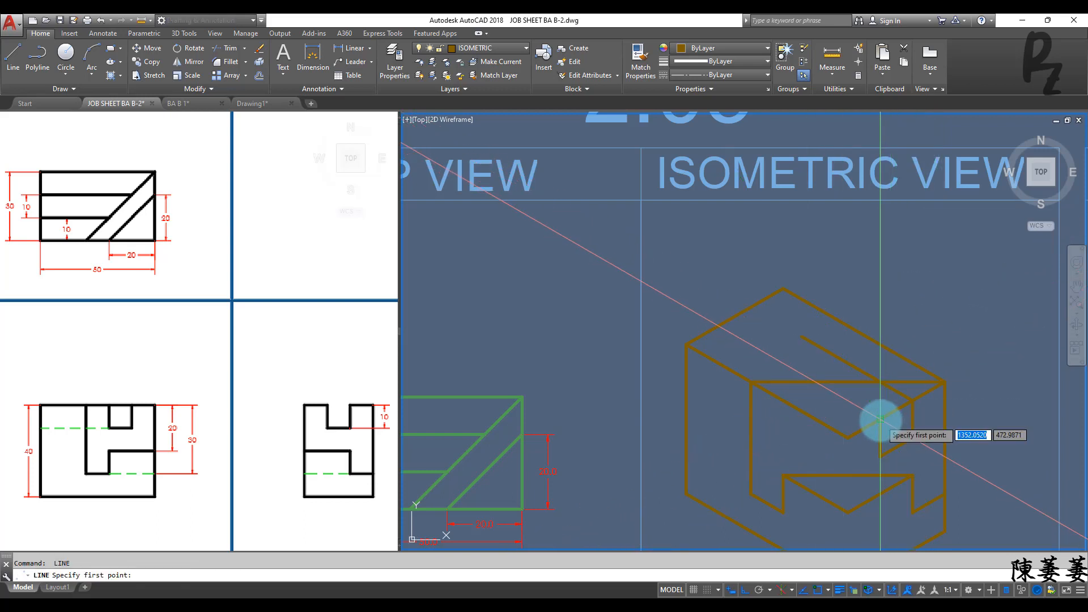
click(880, 420)
click(780, 354)
key(Escape)
key(Escape)
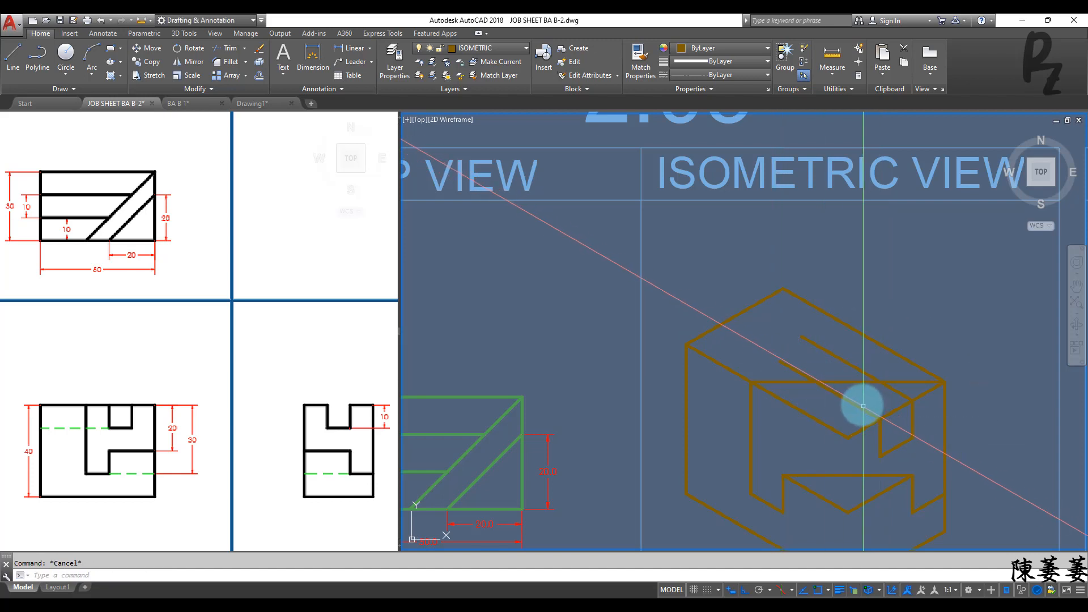
Copy the slot's front vertical edge up to the two points where the slot lines cross the top face's diagonal
scroll(863, 407, up, 3)
middle_drag(864, 406, 804, 323)
scroll(805, 323, down, 1)
click(868, 403)
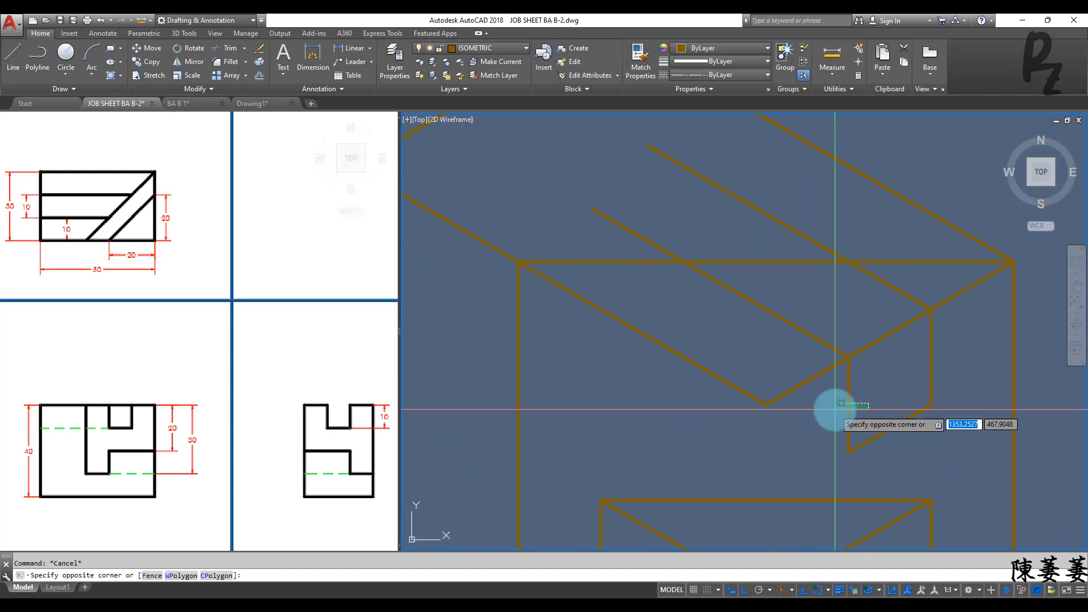
click(838, 404)
text(C)
text(co)
key(Return)
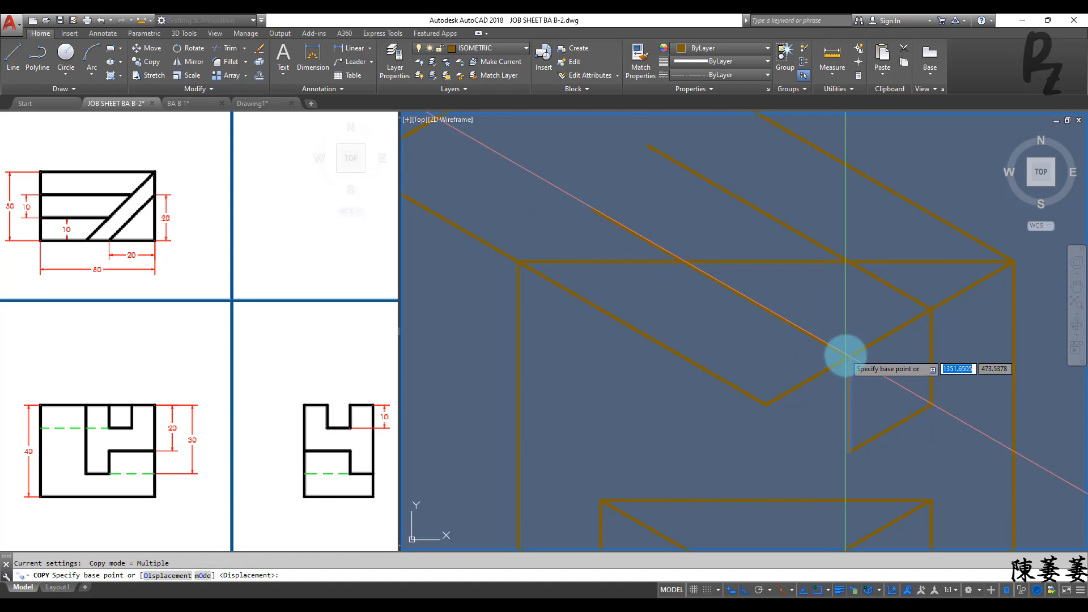
click(849, 357)
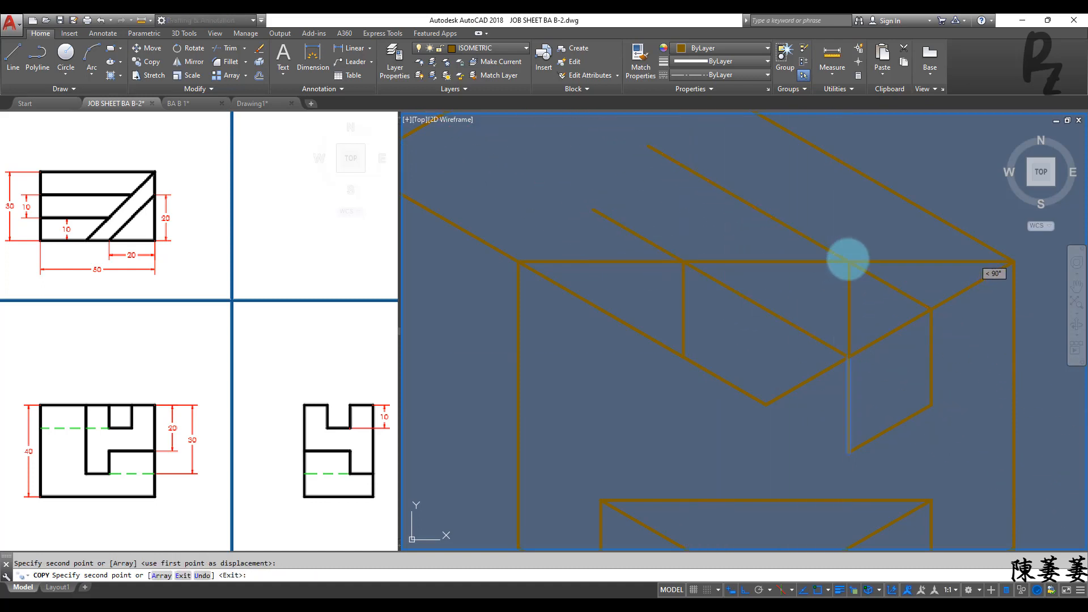
key(Escape)
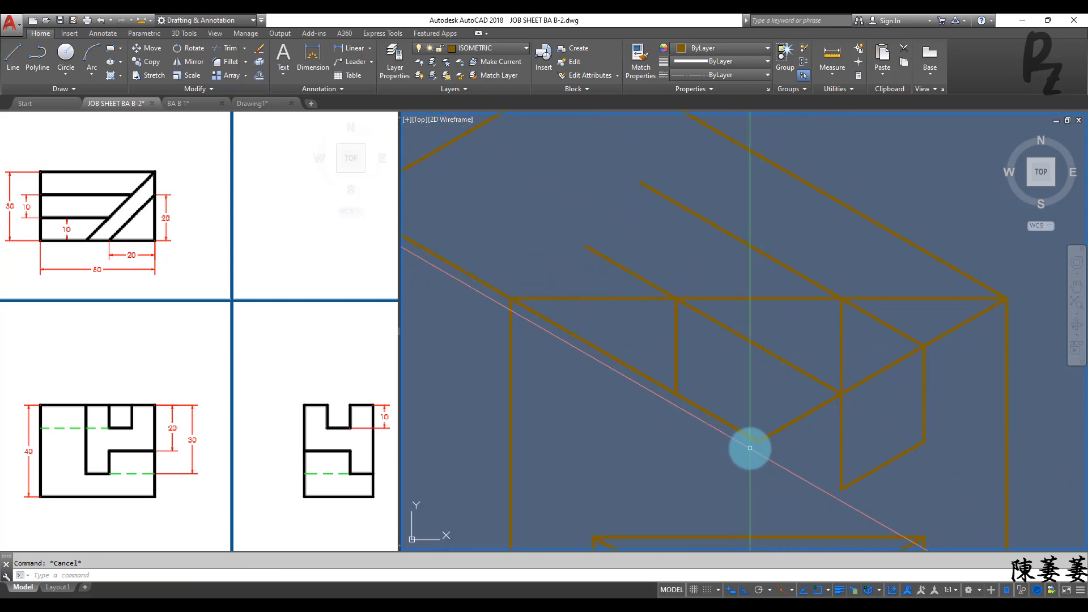
Erase the short line on the top face's right front edge and the selected line along its left front edge
click(612, 336)
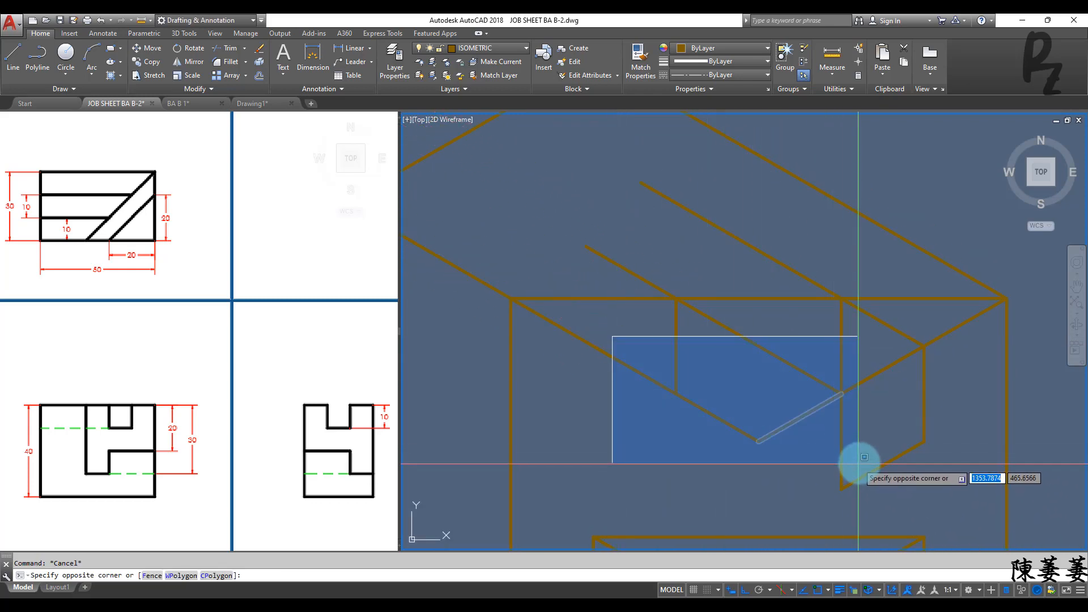
click(856, 462)
click(692, 402)
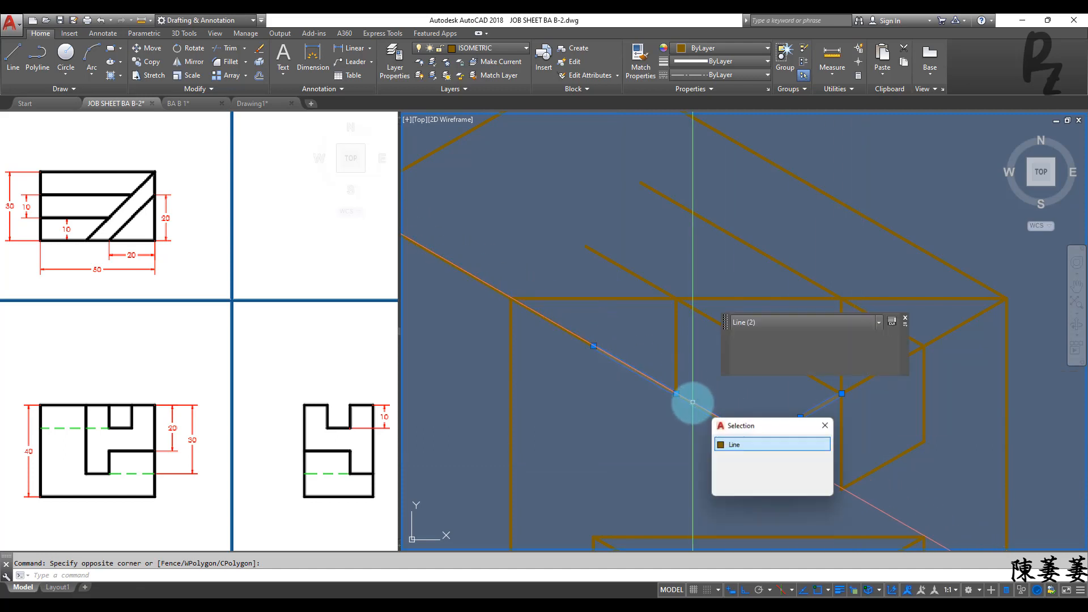
click(750, 445)
text(e)
key(Return)
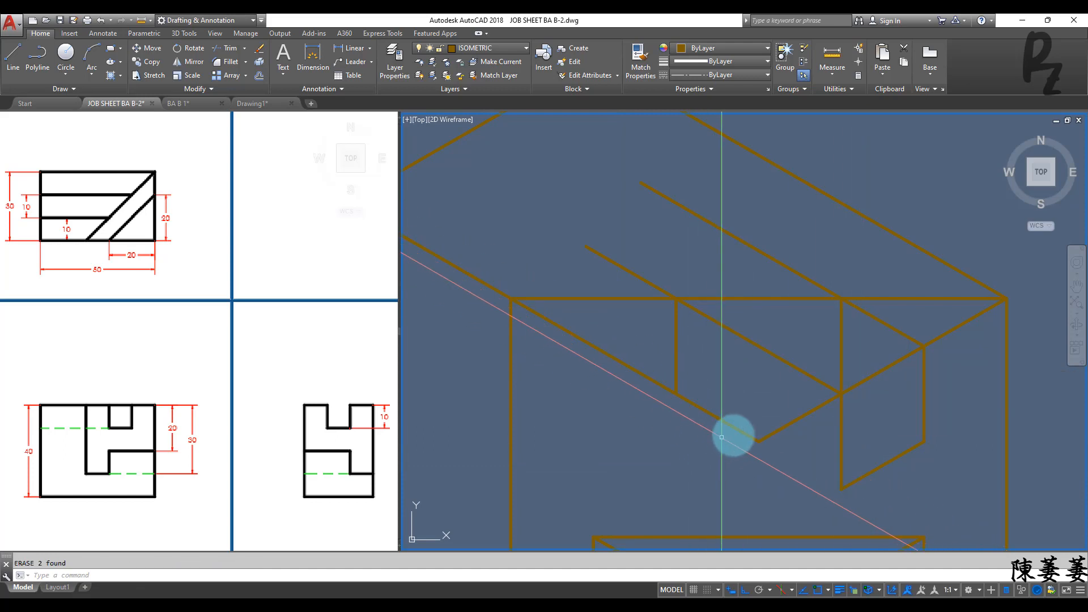
Draw the slot floor's diagonal edge, joining the lower ends of the two copied vertical edges
scroll(731, 448, down, 3)
scroll(789, 432, up, 2)
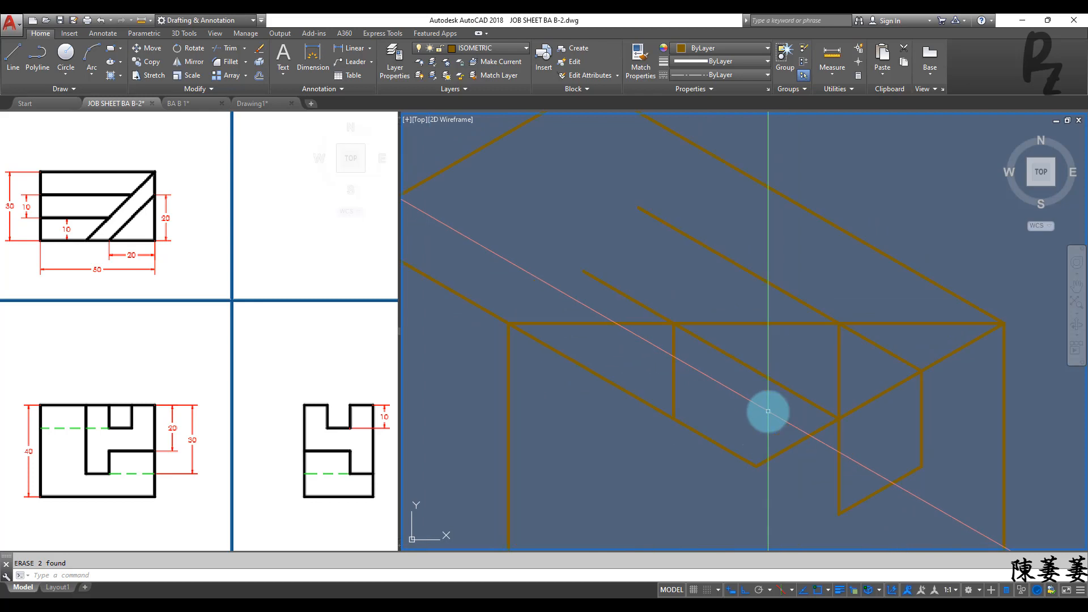
text(l)
key(Return)
click(674, 418)
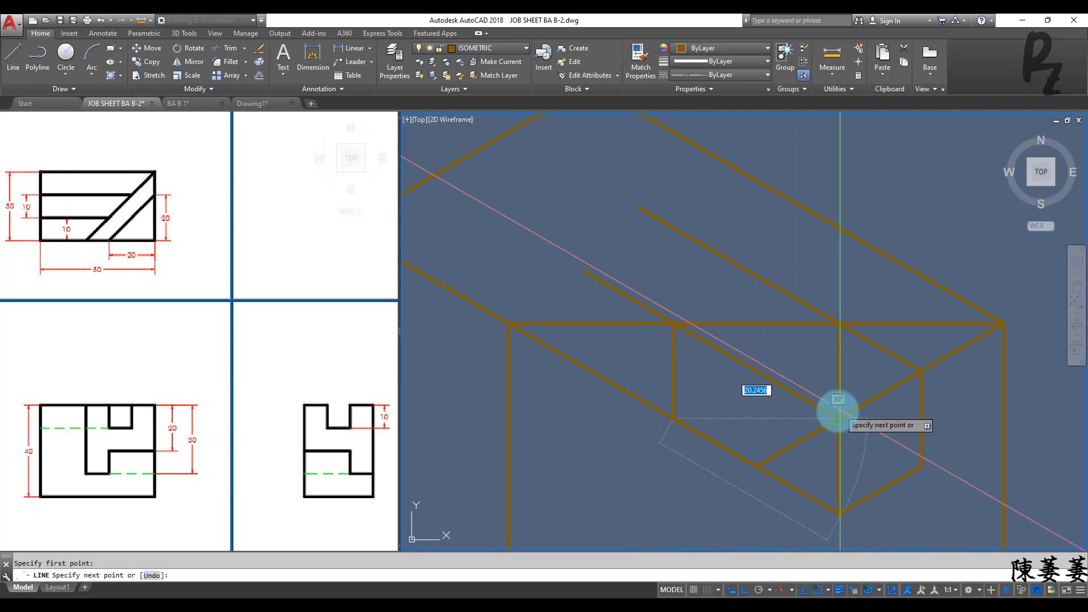
click(839, 418)
key(Escape)
key(Escape)
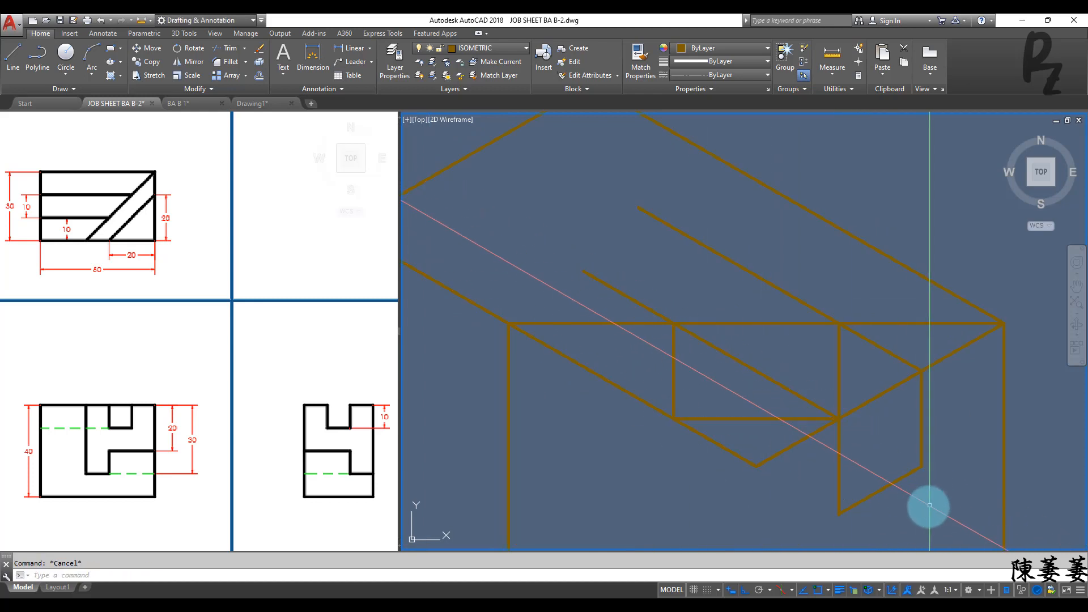
Move the slot's three-line end profile from the top face's front corner to its far left back corner
click(934, 495)
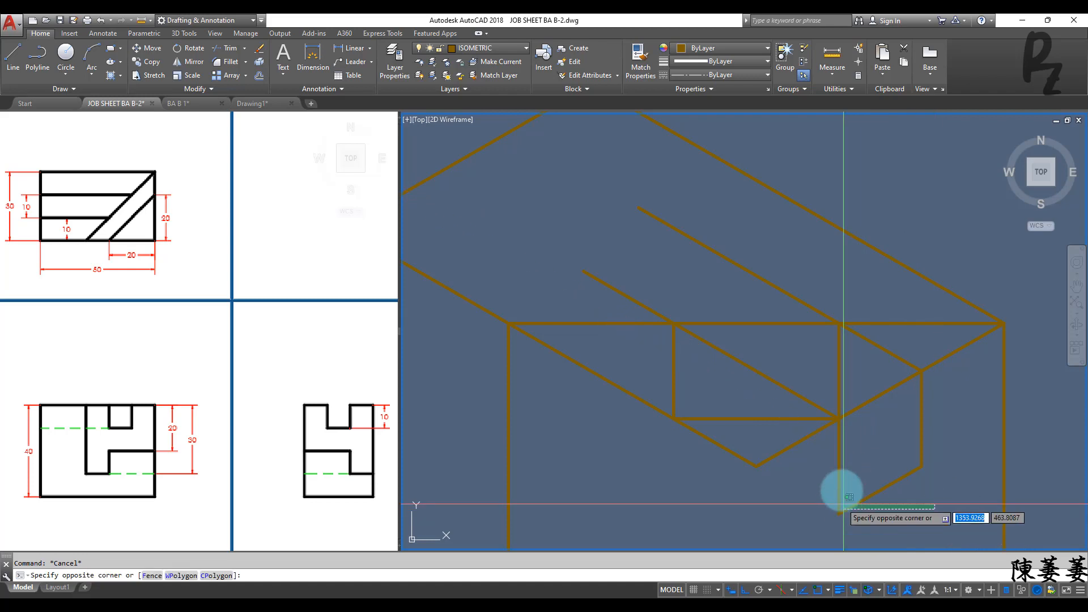
click(837, 476)
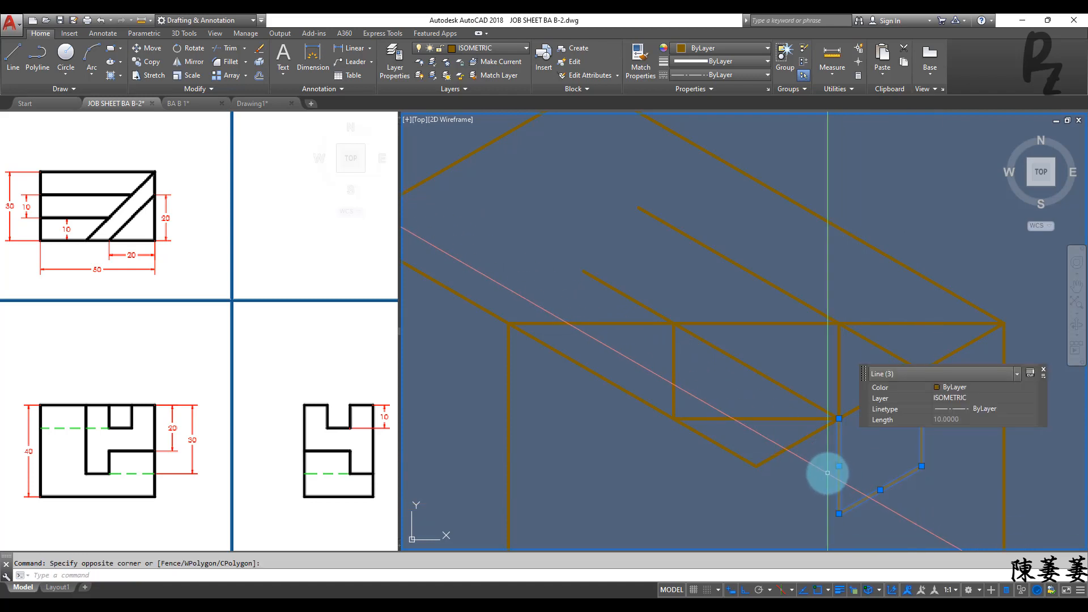
text(m)
key(Return)
click(757, 468)
scroll(762, 475, down, 2)
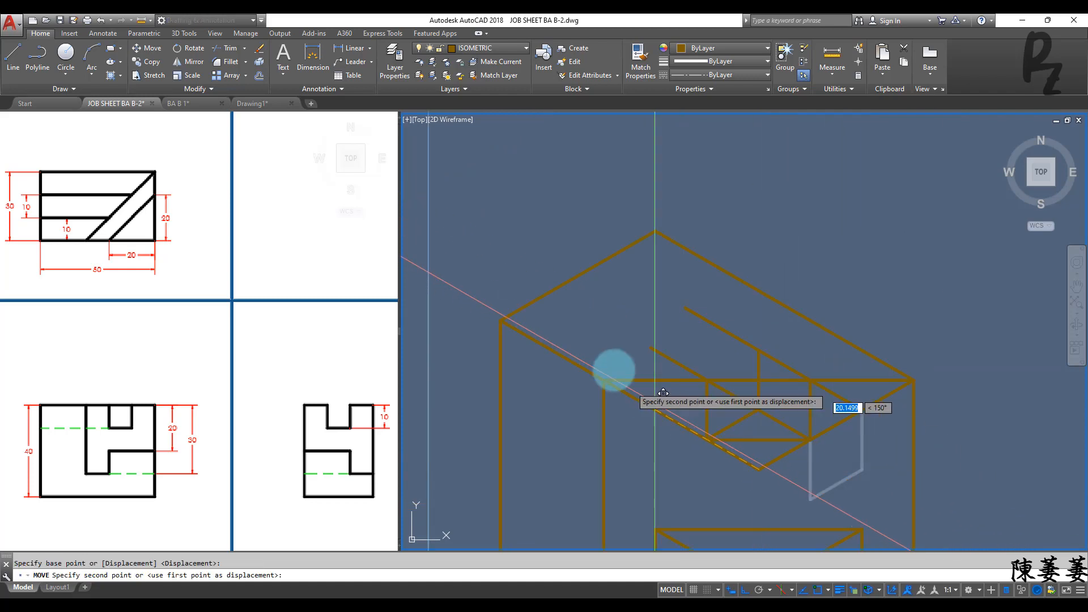
click(503, 320)
key(Escape)
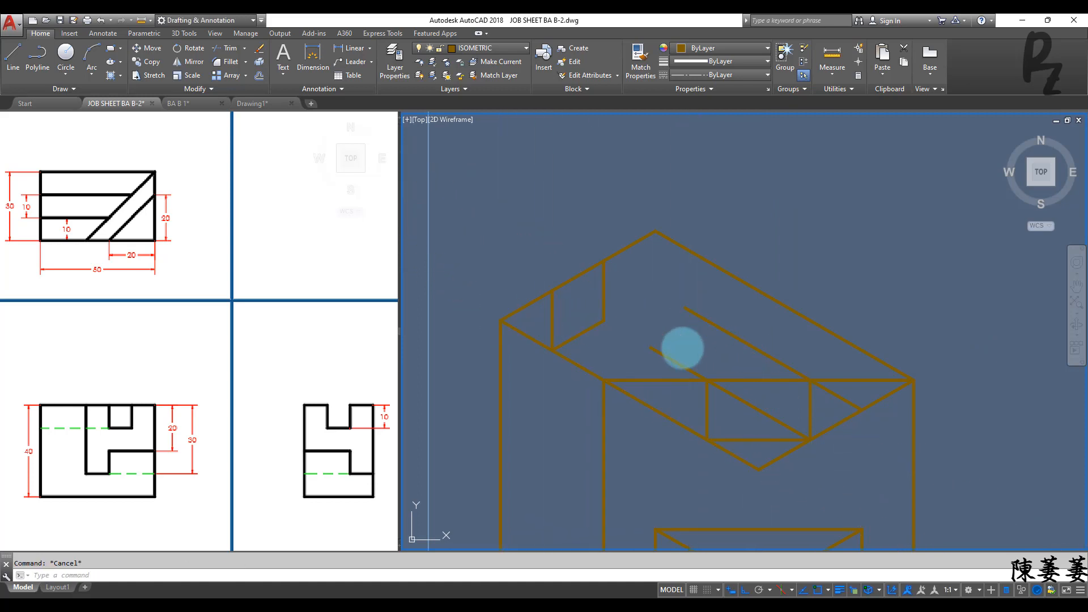
Extend both slot lines on the top face to its left back edge
text(ex)
key(Return)
right_click(671, 324)
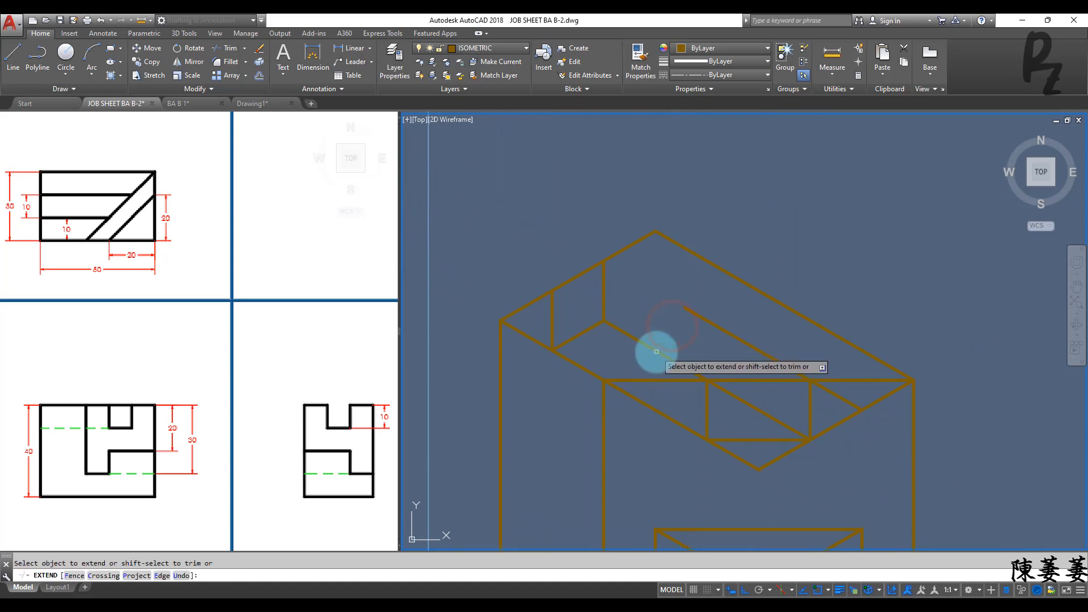
click(638, 337)
click(692, 306)
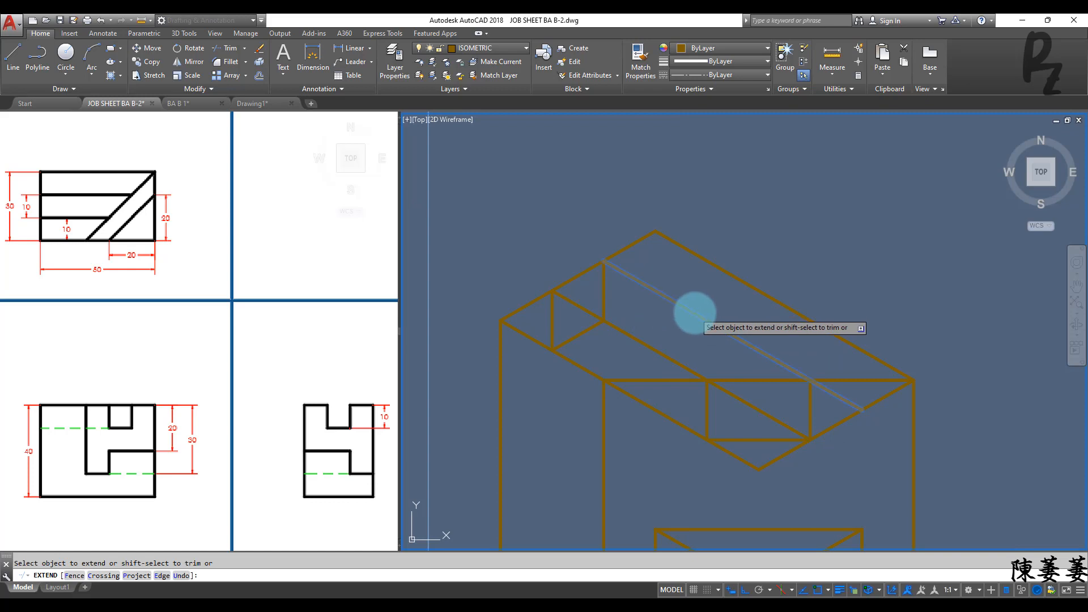
key(Escape)
Erase the near vertical line and the bottom line of the slot profile moved to the back edge
click(587, 342)
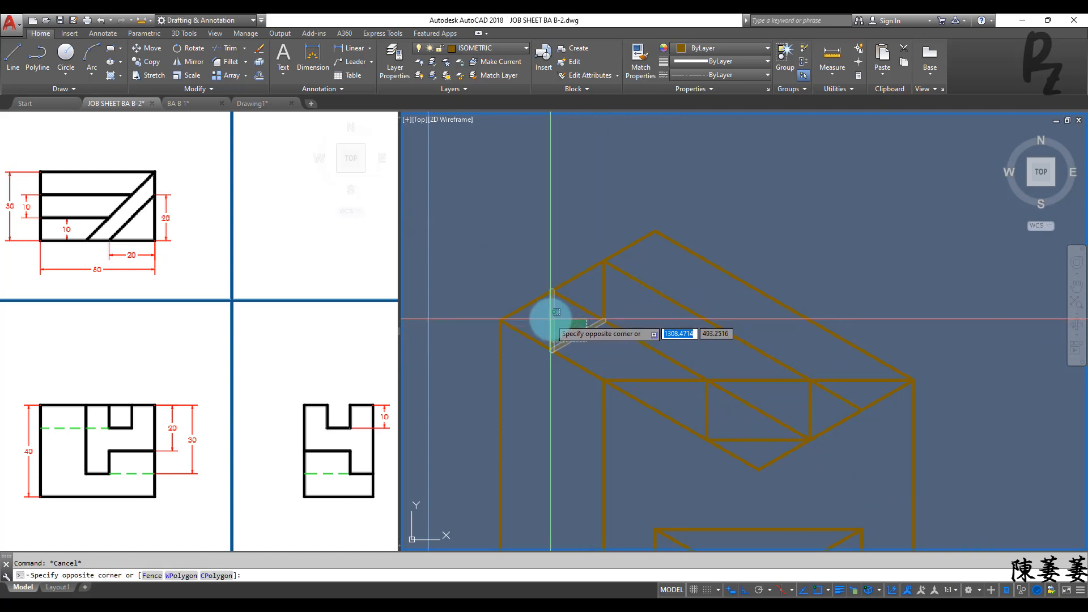
click(551, 320)
text(e)
key(space)
Trim the slot lines in front of the diagonal cut, plus the back edge, hidden rear vertical and diagonal portions inside the slot
middle_drag(712, 388, 599, 294)
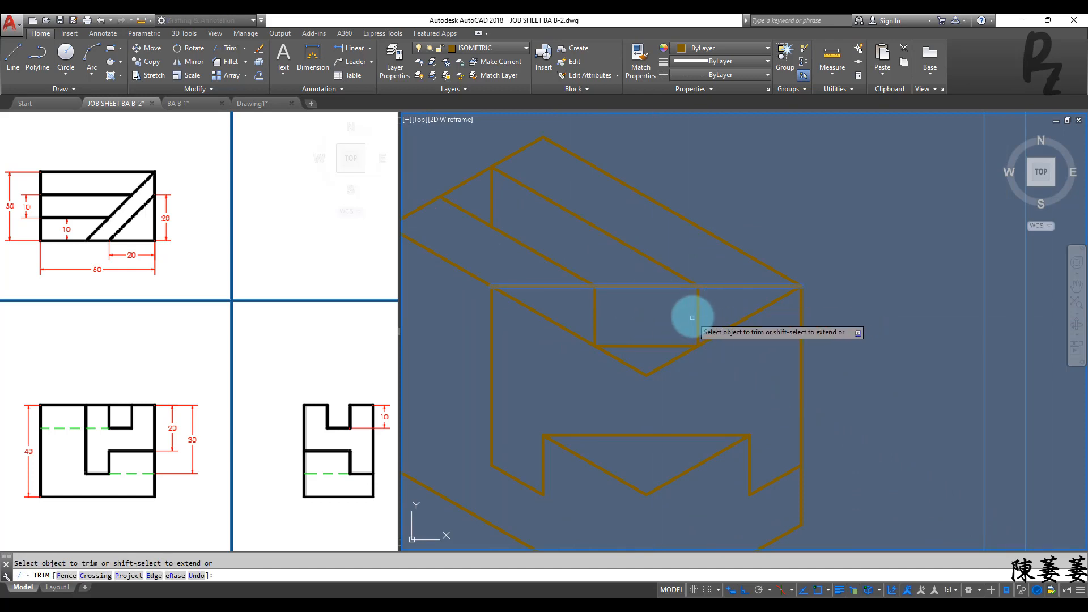
key(space)
middle_drag(640, 324, 645, 343)
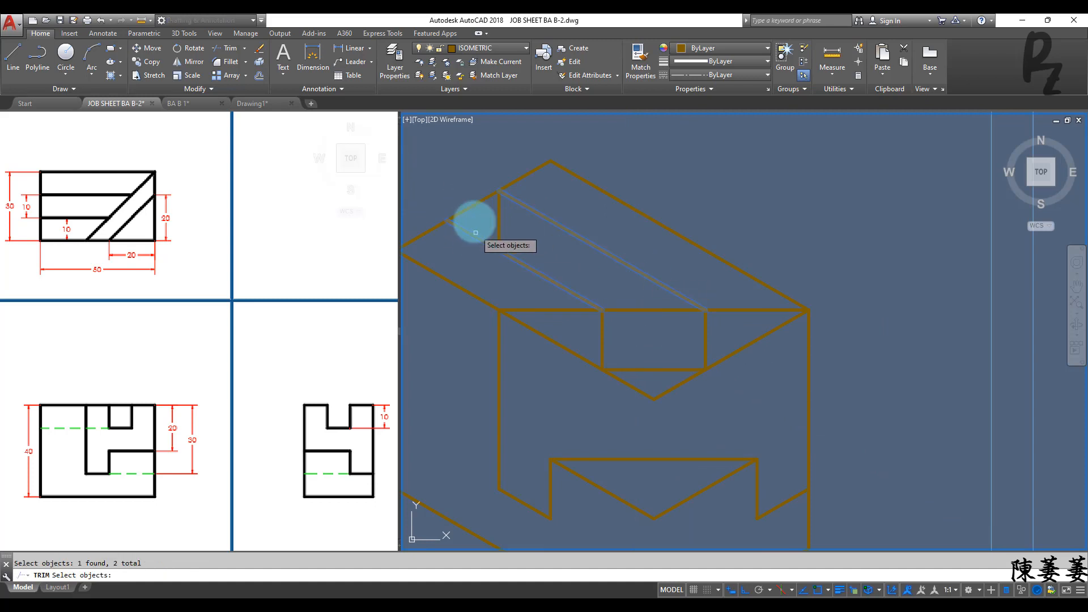
key(space)
click(483, 222)
click(472, 198)
click(646, 338)
click(638, 299)
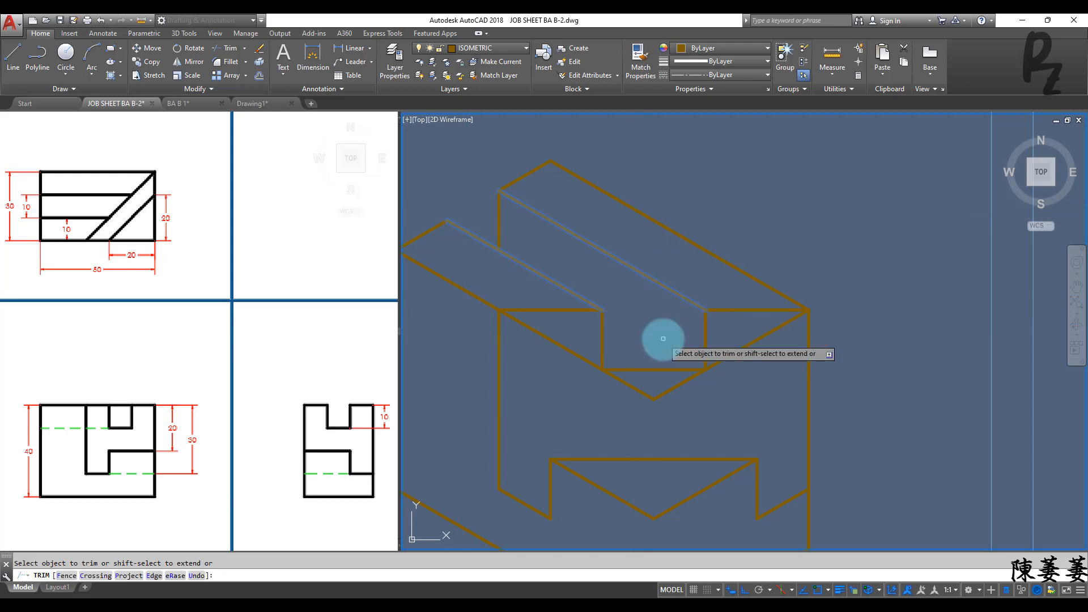
key(Escape)
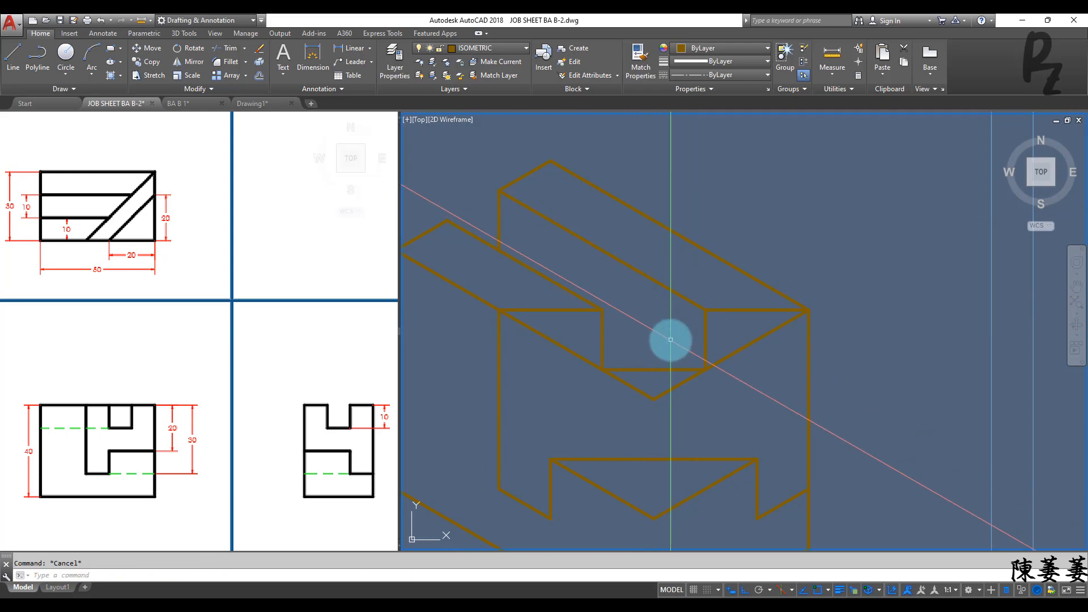
Draw the slot's floor edge from the right vertical edge's lower end back to the left vertical edge's upper end
key(space)
click(706, 370)
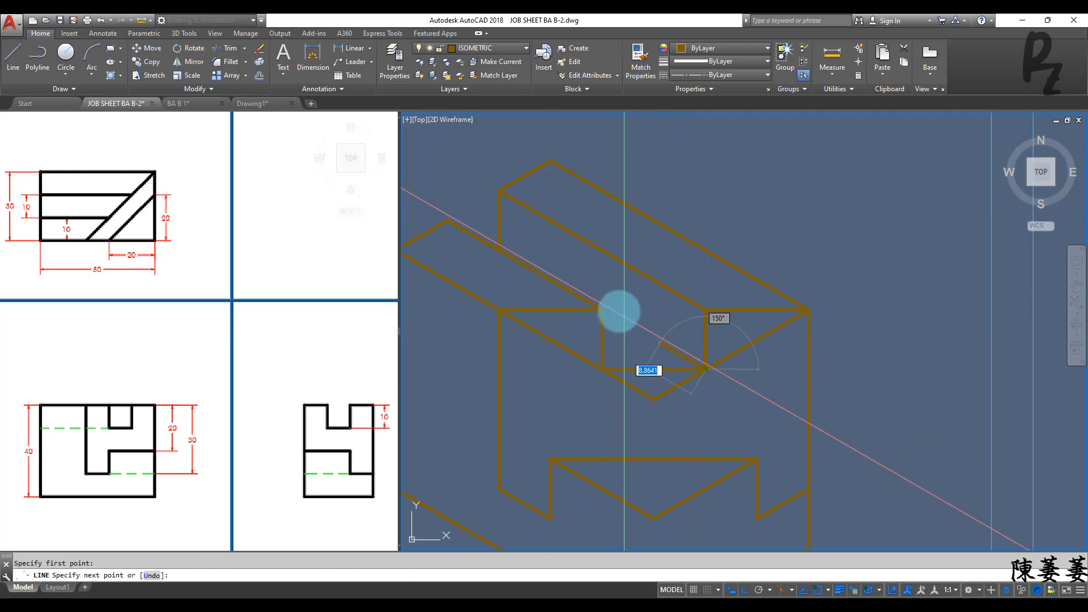
click(602, 310)
key(Escape)
key(Escape)
Trim the top face's left front edge beyond the diagonal cut, using the two remaining diagonal segments as cutting edges
middle_drag(692, 381, 676, 325)
scroll(674, 327, up, 2)
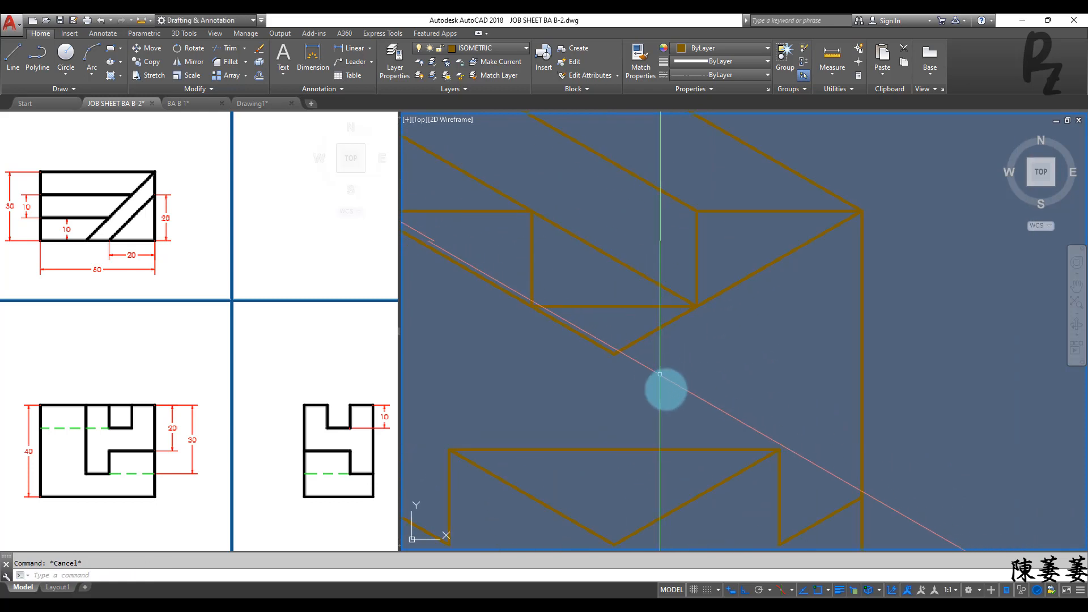
scroll(681, 375, down, 2)
middle_drag(677, 375, 697, 374)
text(tr)
key(space)
click(550, 272)
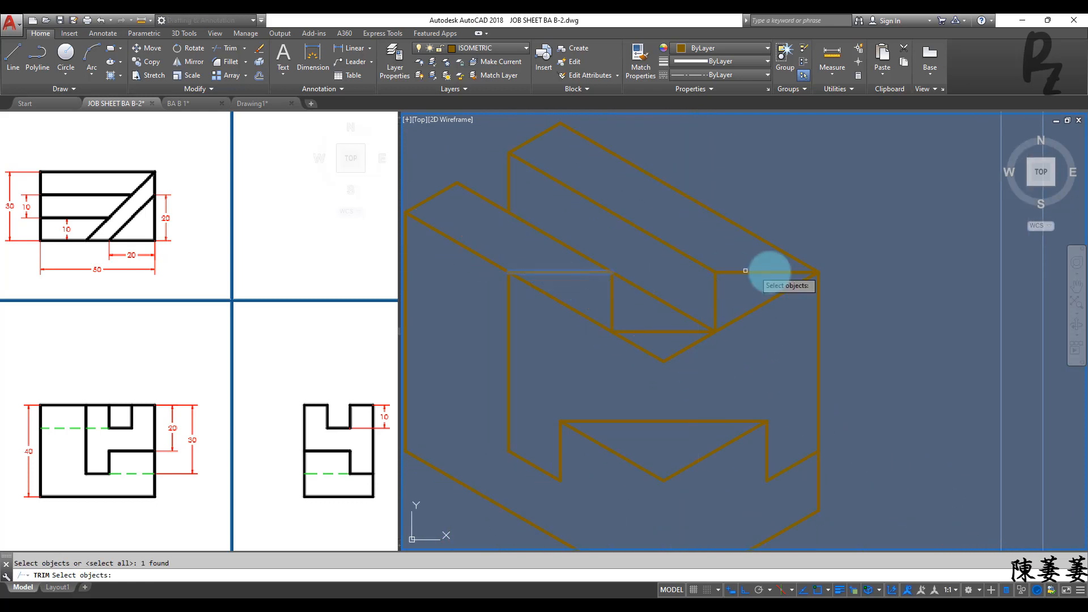
click(773, 273)
key(space)
click(704, 378)
click(651, 347)
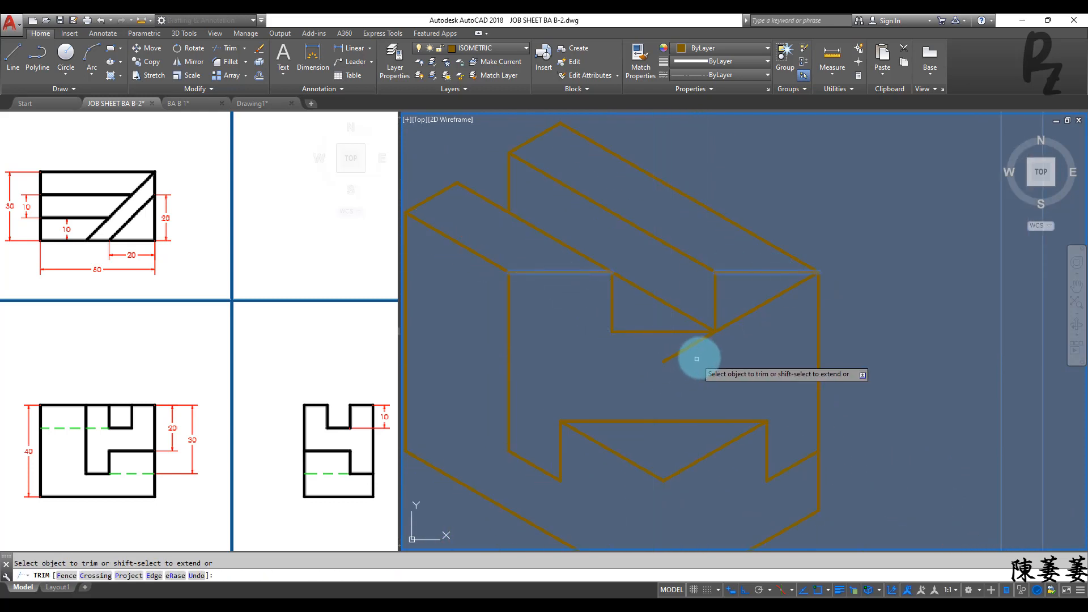
key(Escape)
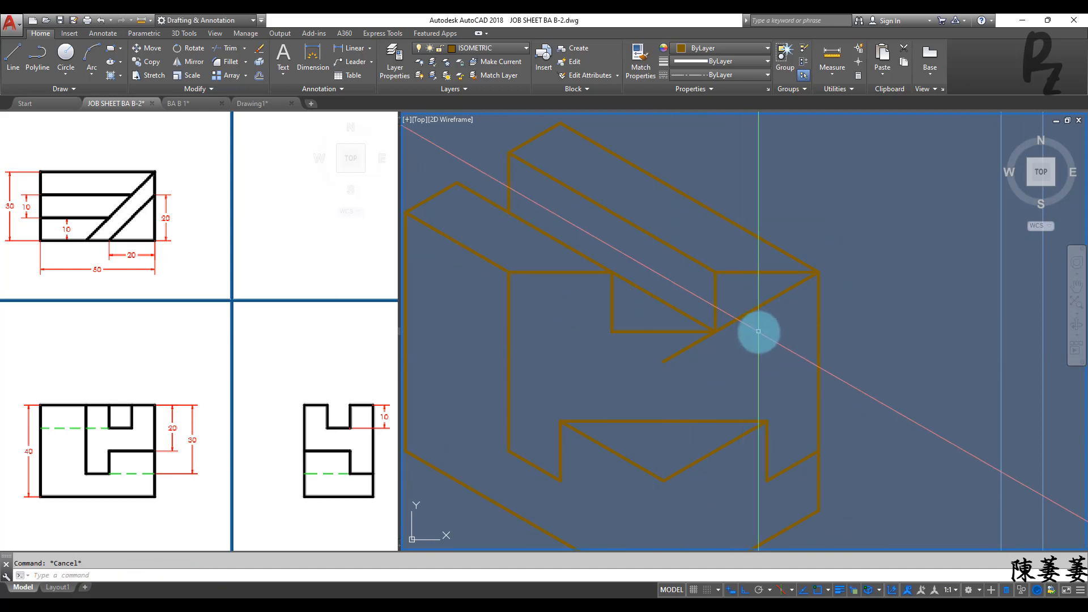
Erase the two leftover lines along the top face's right front edge
click(758, 330)
click(740, 313)
text(e)
key(space)
Draw a line across the lower notch joining the lower ends of the cut face's left and right vertical edges
middle_drag(728, 334, 777, 277)
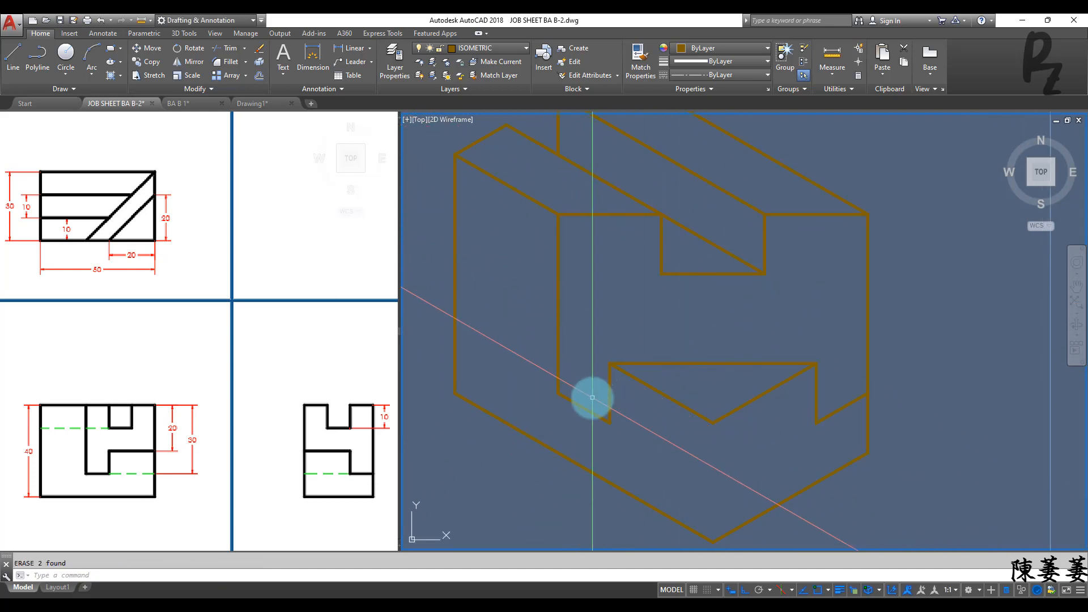
text(l)
key(space)
click(558, 392)
click(867, 393)
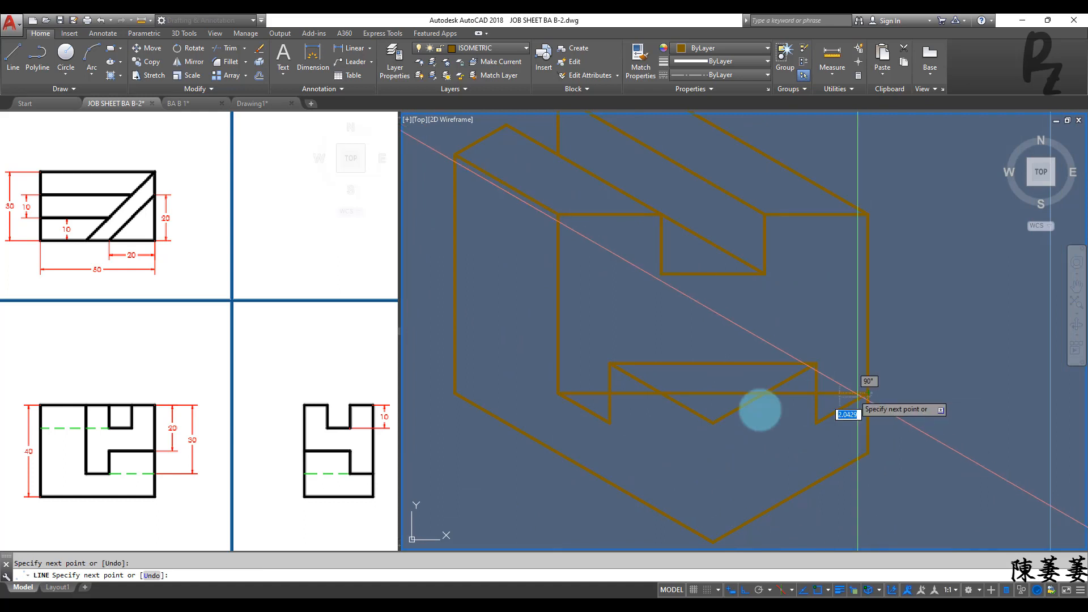
key(Escape)
Trim the new line's middle portion between the lower notch's two vertical edges
key(space)
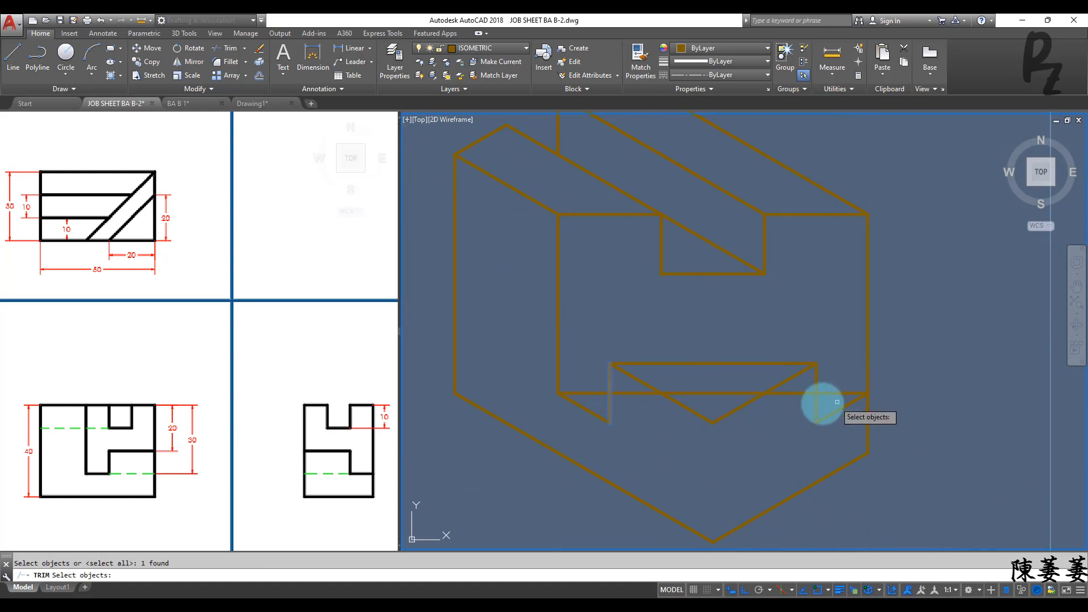
key(space)
key(Escape)
key(Escape)
Save the drawing and switch to the reference viewport, bringing the whole 2.05 sheet into view
scroll(733, 393, down, 5)
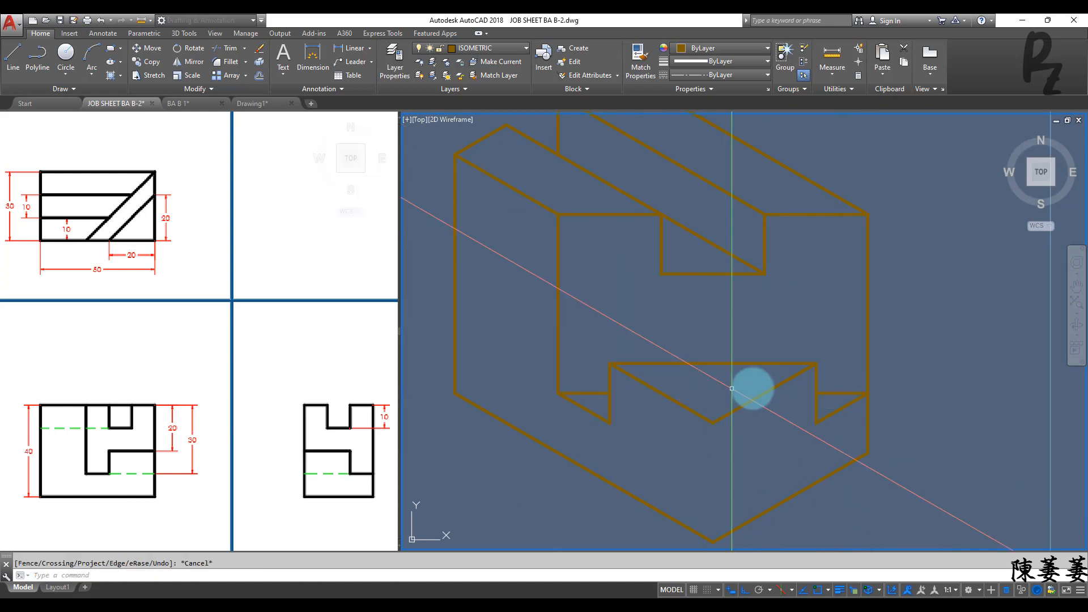
mouse_move(802, 382)
middle_down()
mouse_move(777, 348)
mouse_move(784, 364)
mouse_move(797, 365)
middle_up()
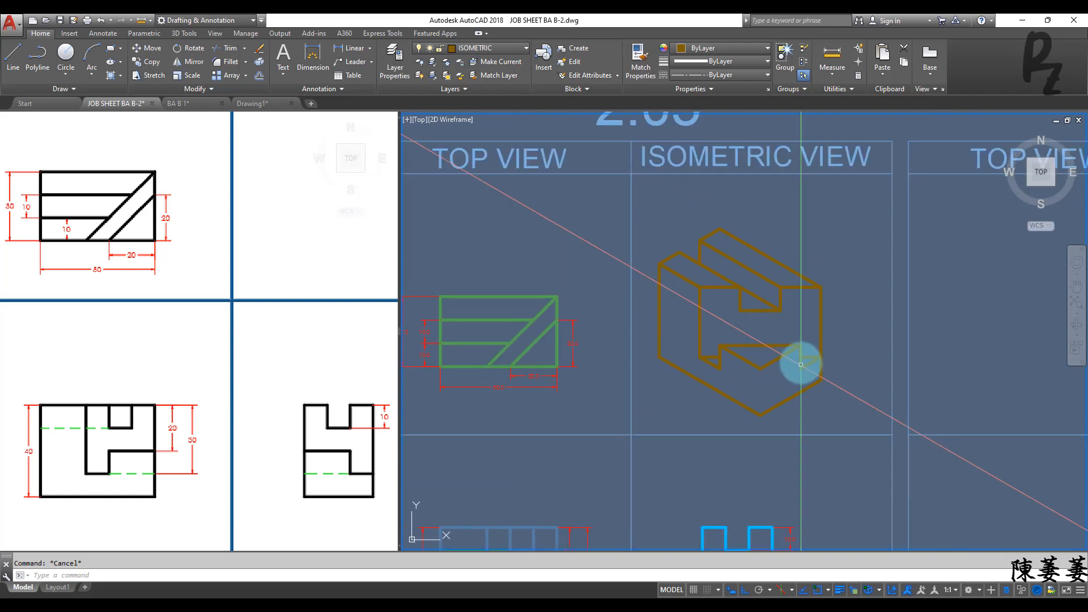
scroll(798, 365, down, 3)
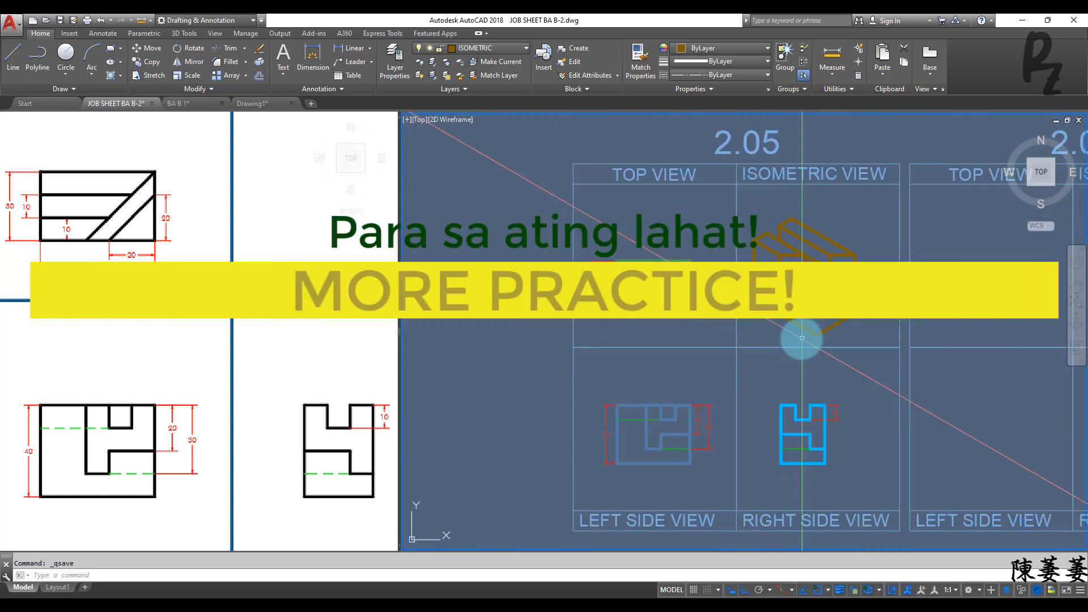
key(ctrl+s)
scroll(793, 366, up, 3)
scroll(797, 365, down, 3)
middle_drag(797, 364, 767, 360)
click(256, 292)
scroll(238, 295, down, 2)
middle_drag(238, 298, 200, 341)
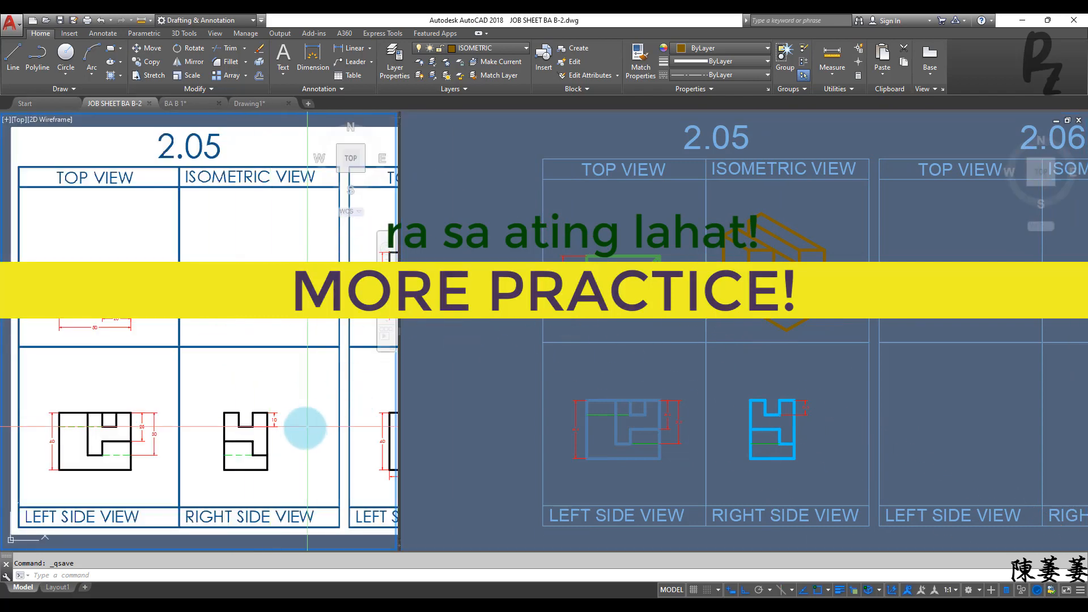